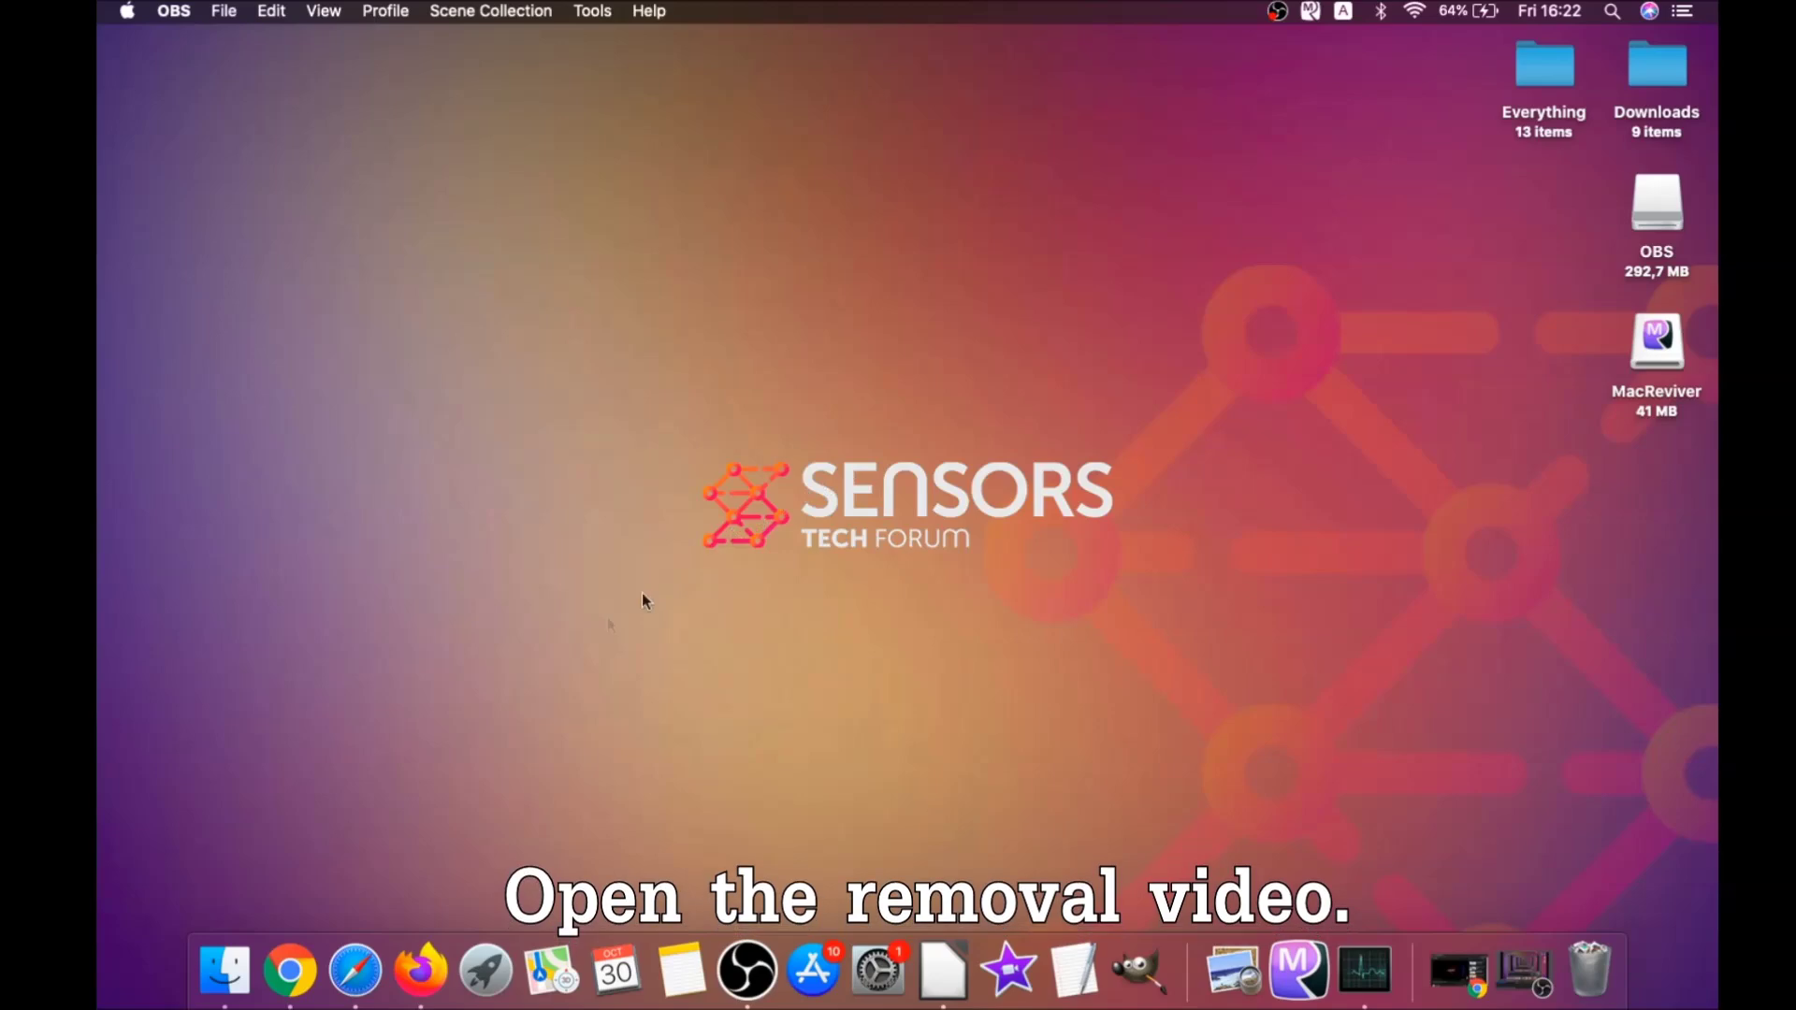
Download SpyHunter for Mac via the video's guide link, open its .dmg, and minimize Chrome.
click(301, 966)
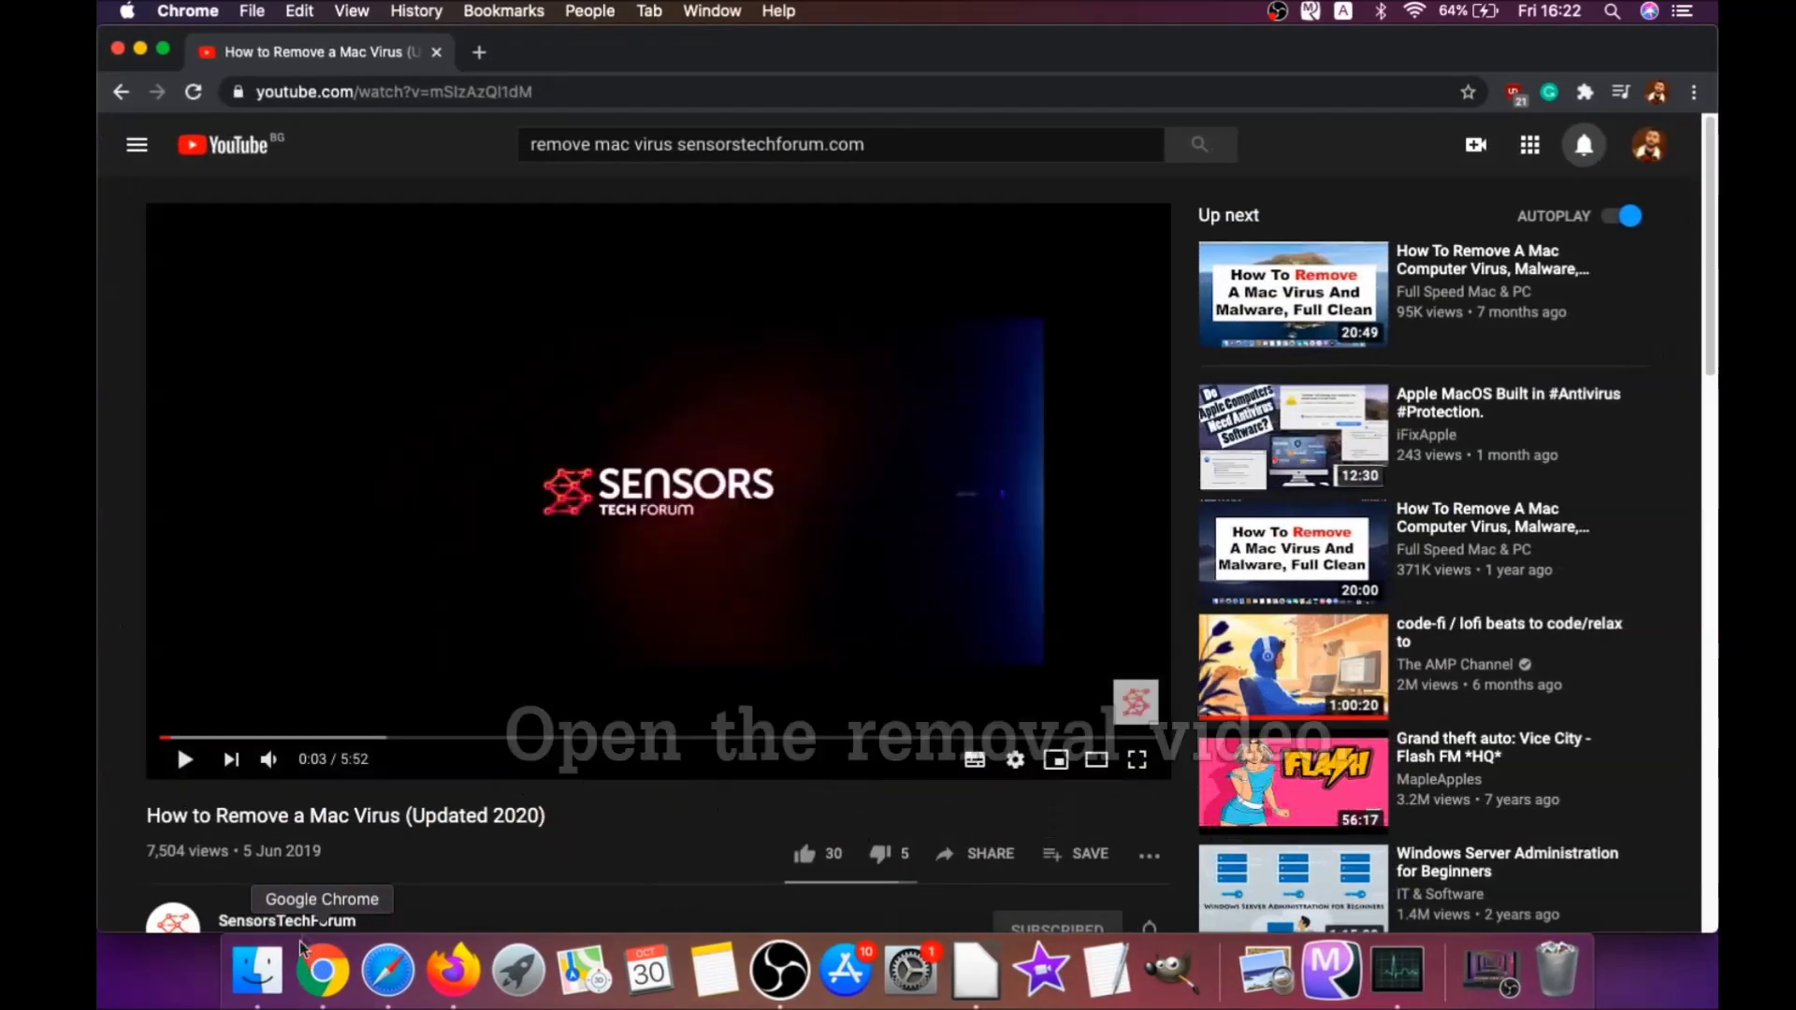
scroll(418, 652, down, 4)
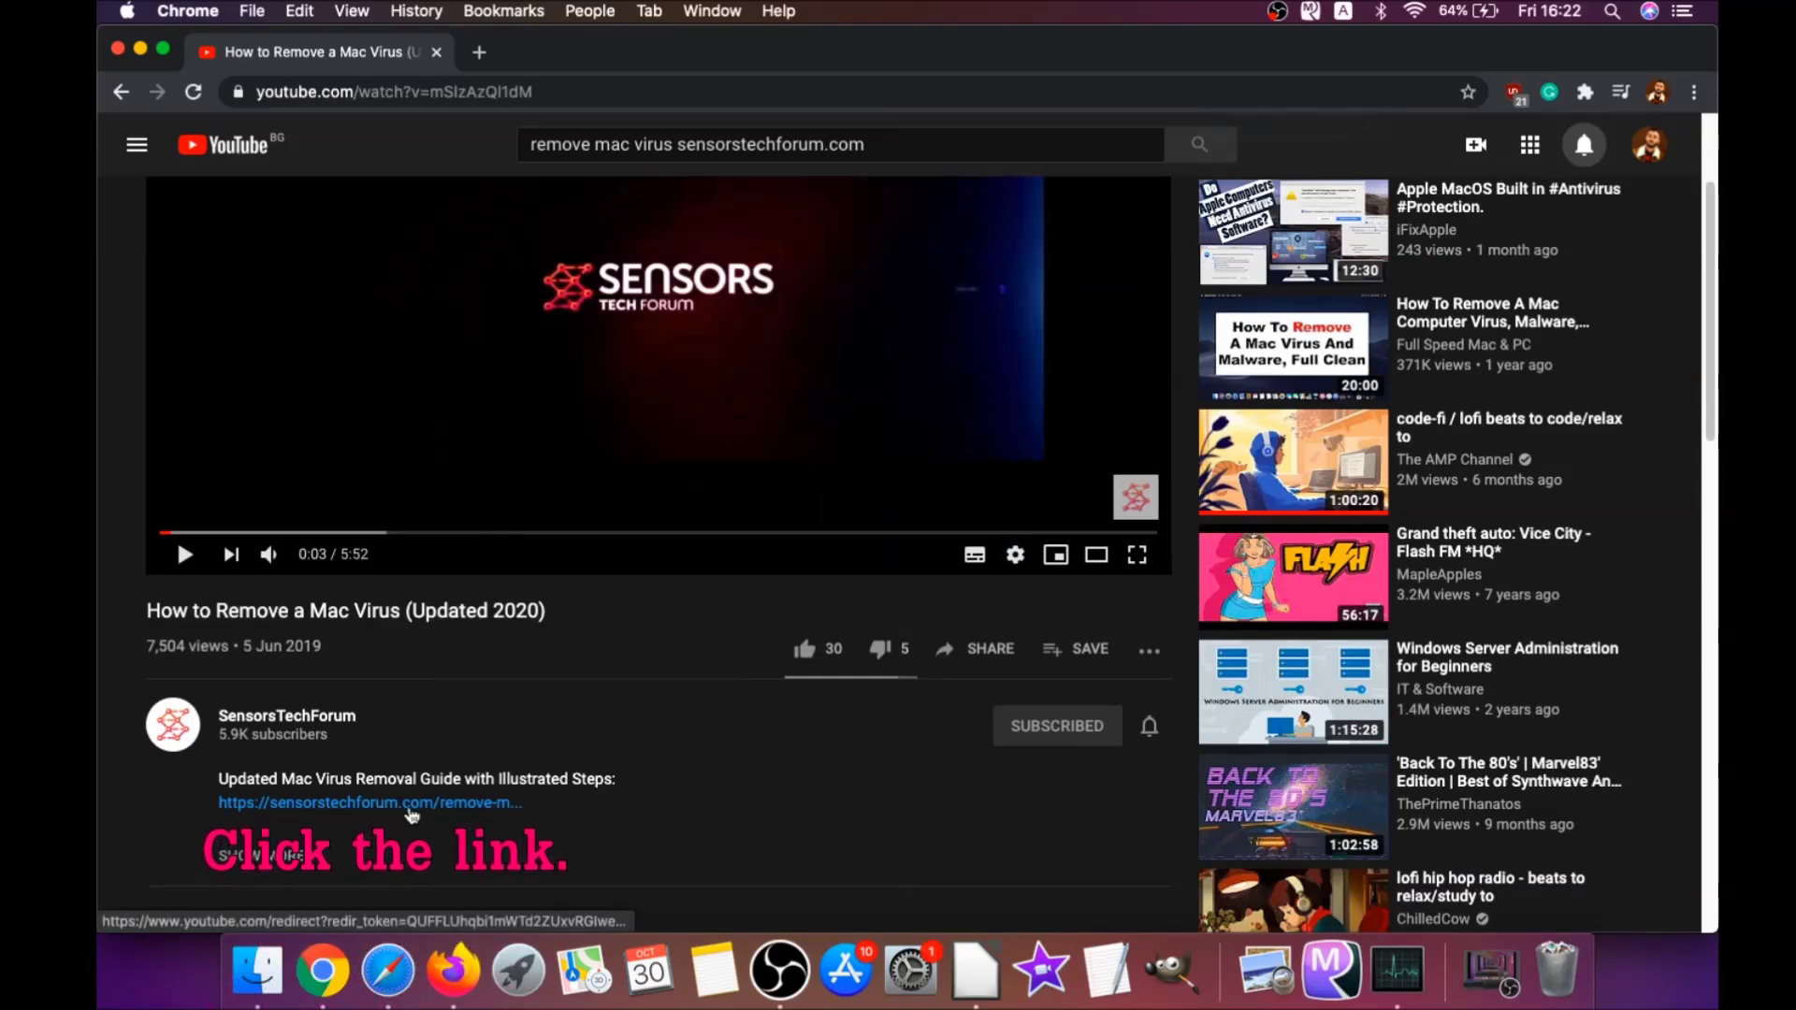
click(384, 806)
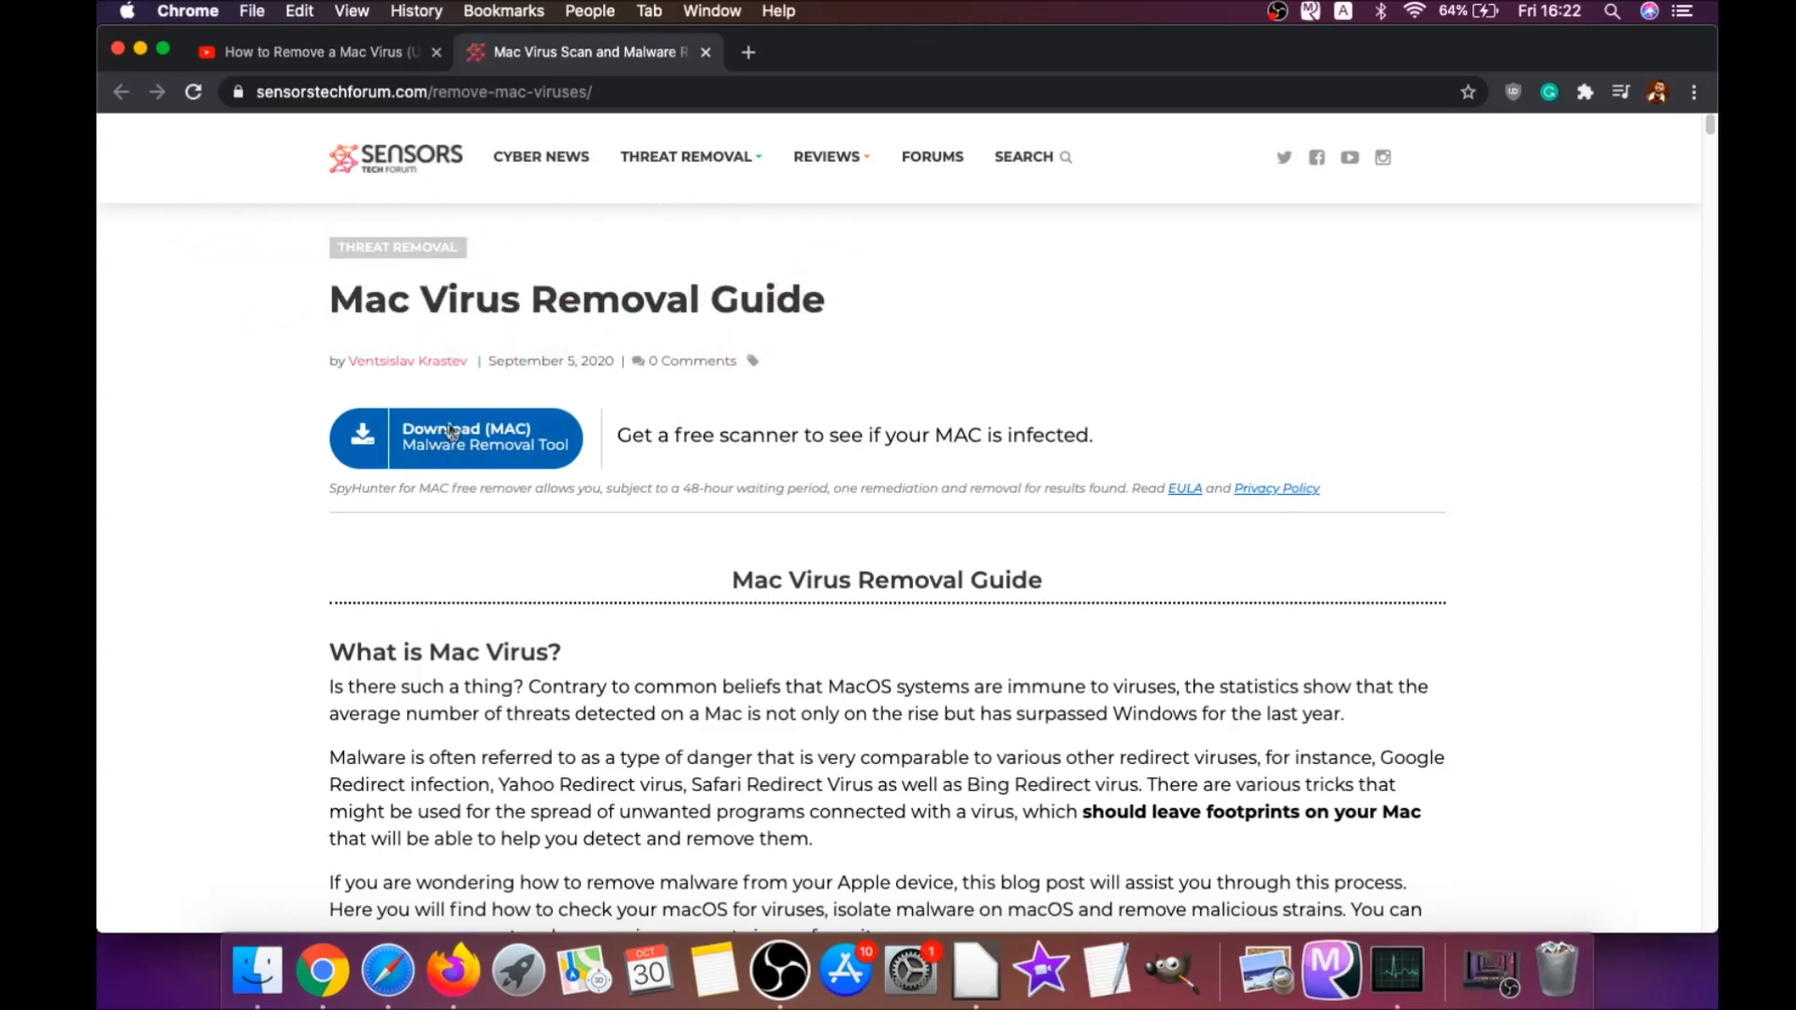
click(438, 452)
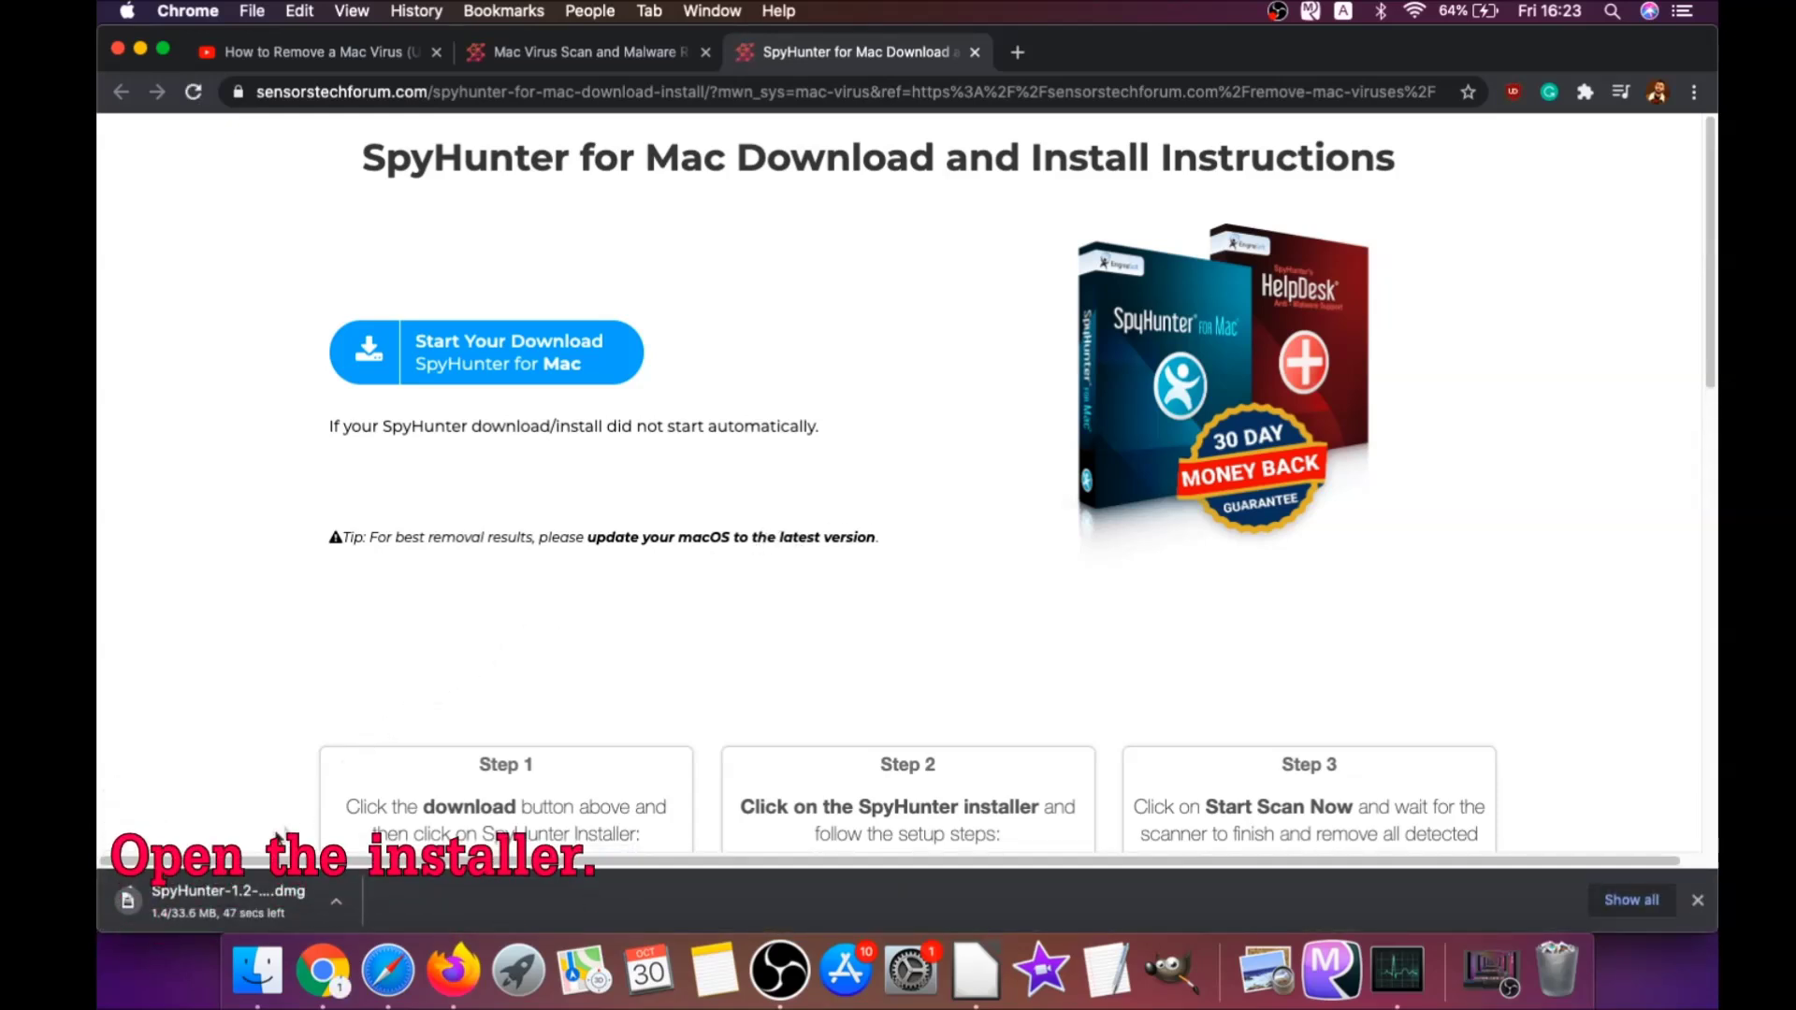
click(184, 898)
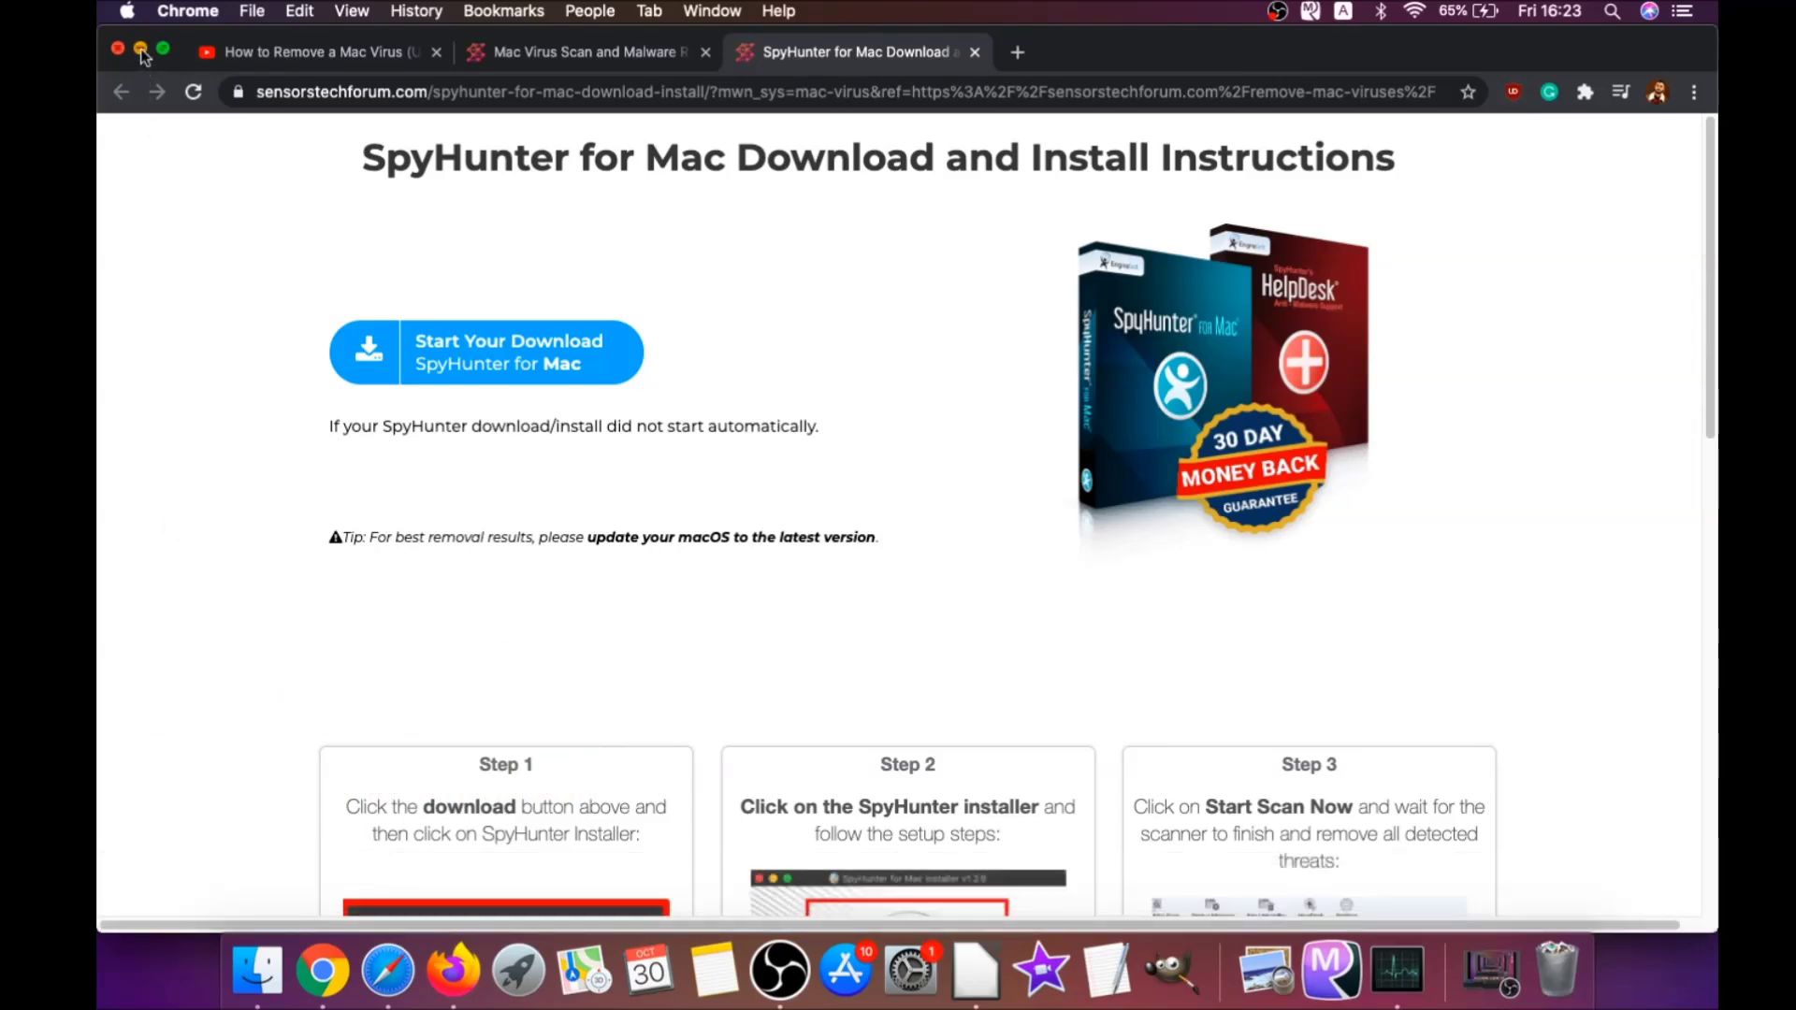
click(140, 50)
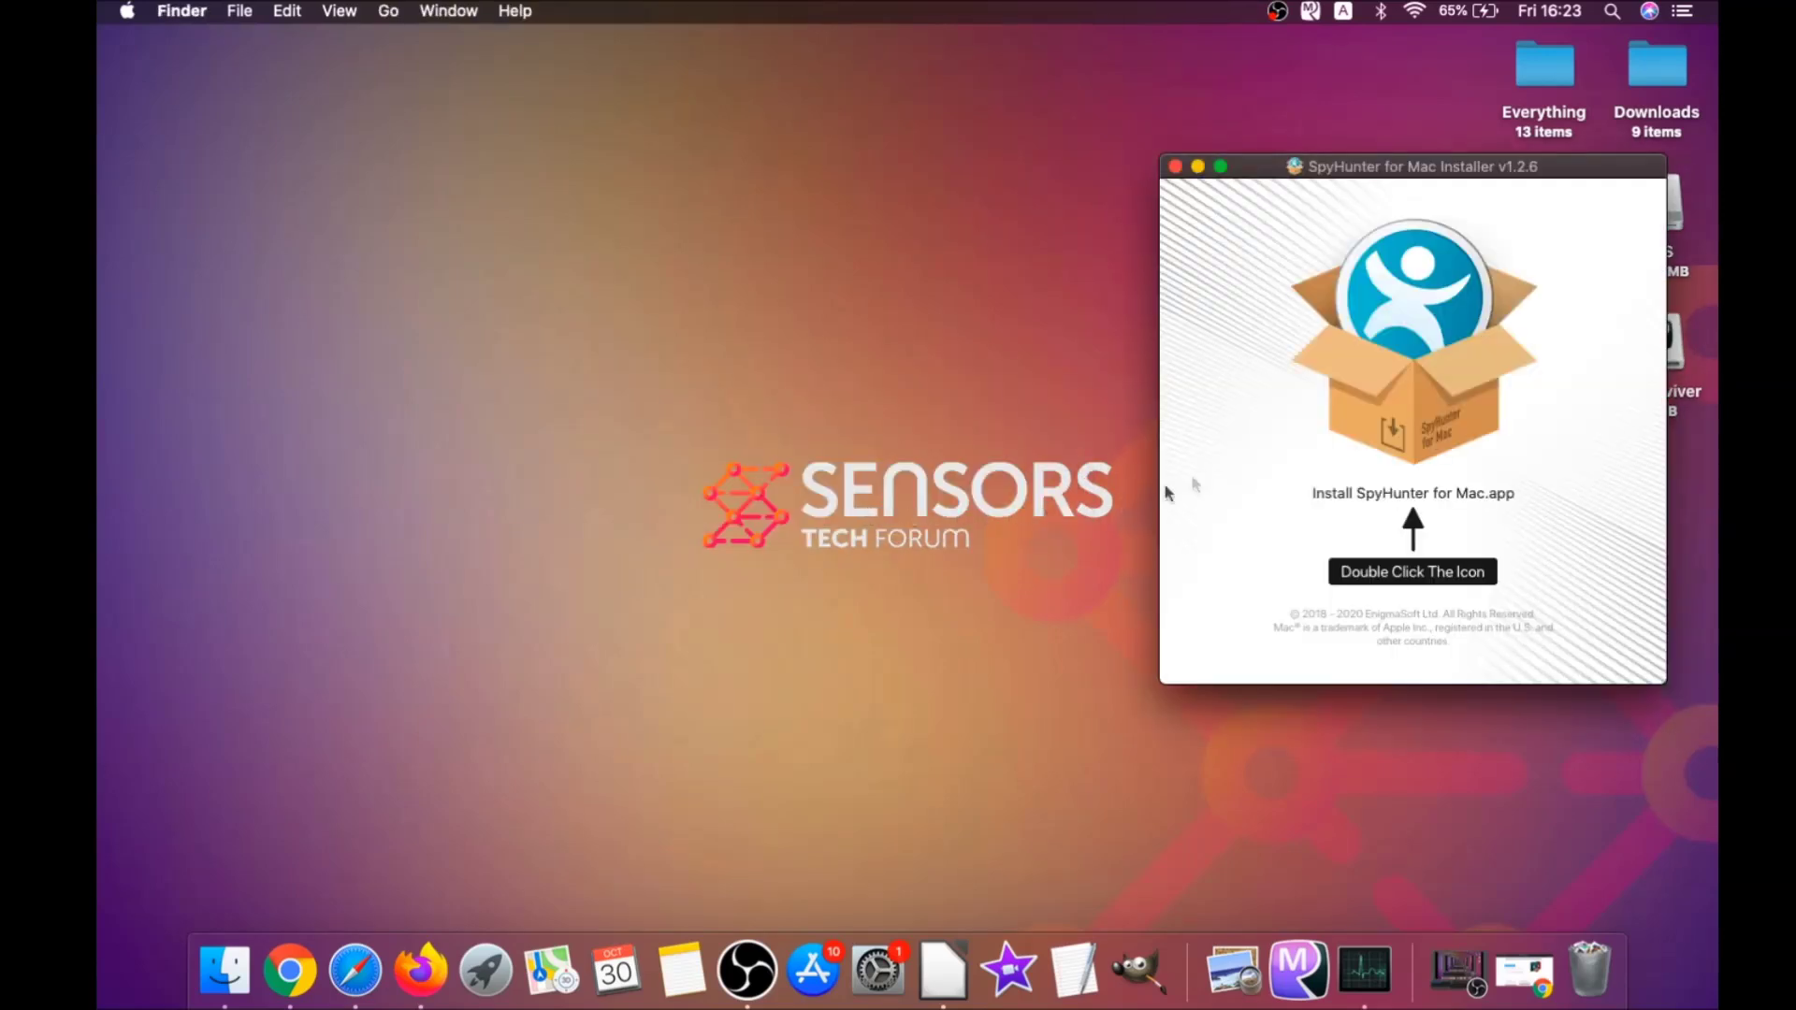
Run Install SpyHunter for Mac.app, allow it to open, accept the EULA and install.
double_click(1395, 399)
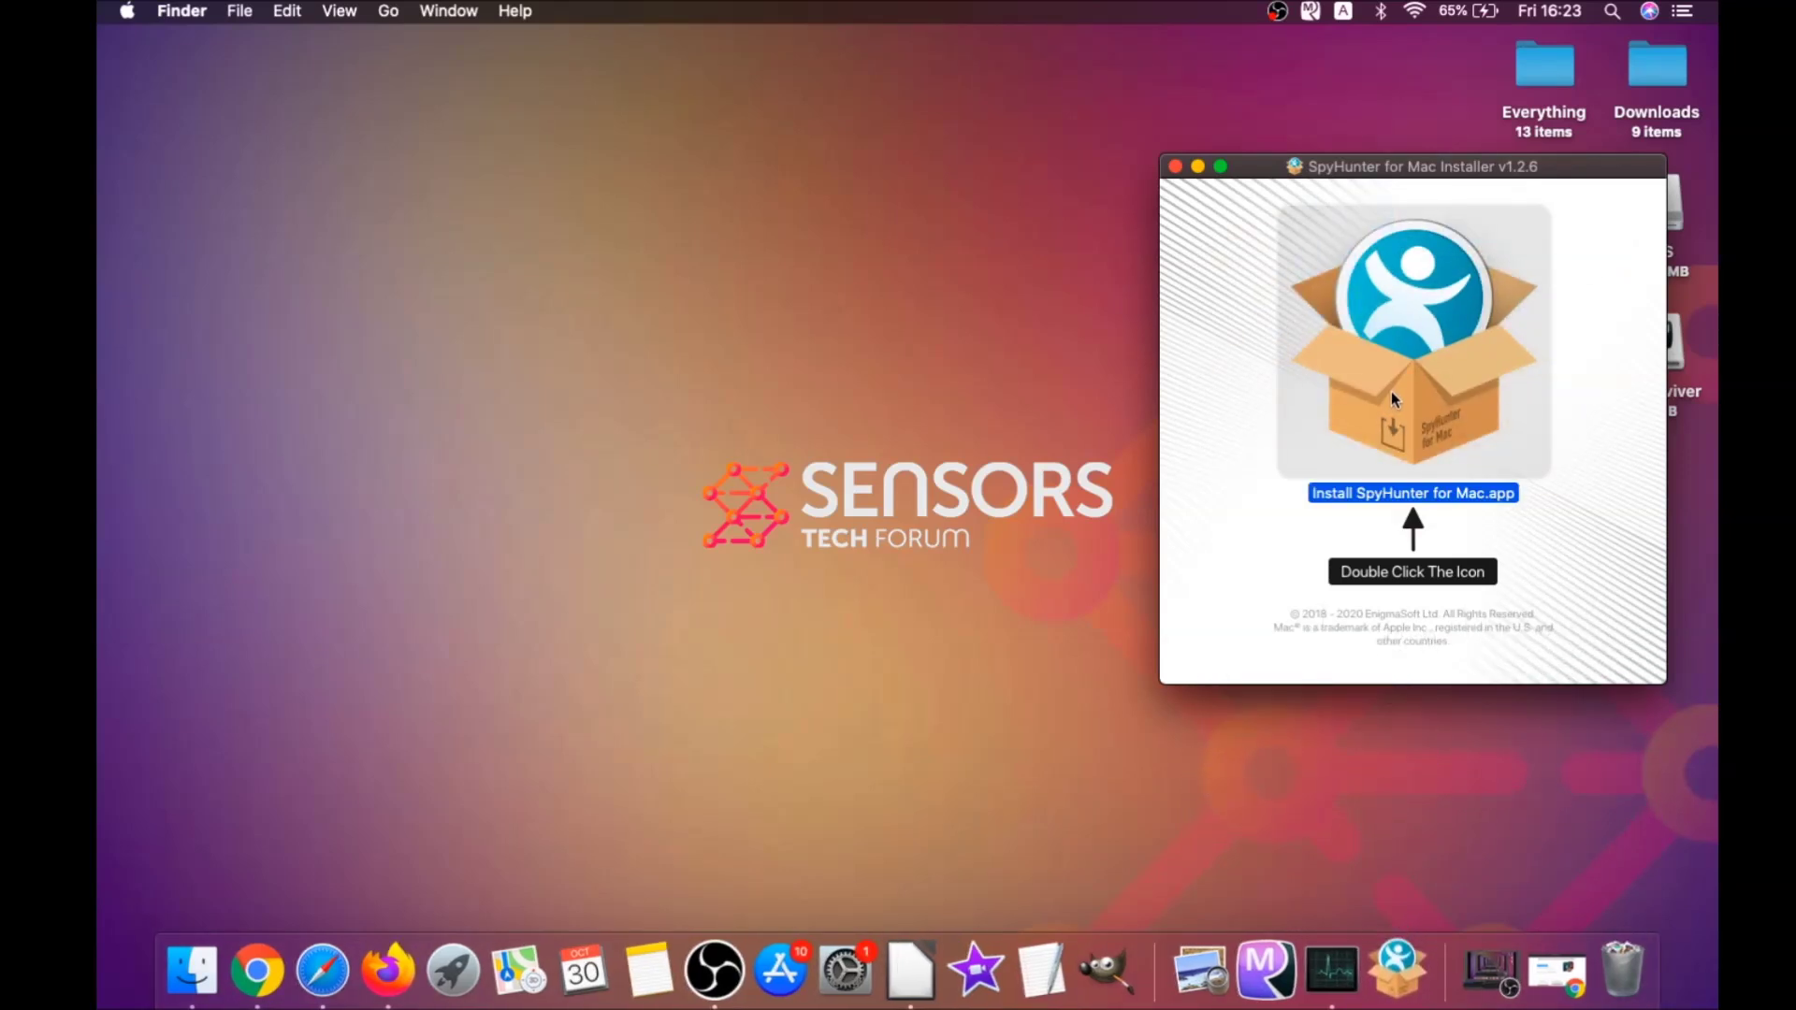
click(1198, 167)
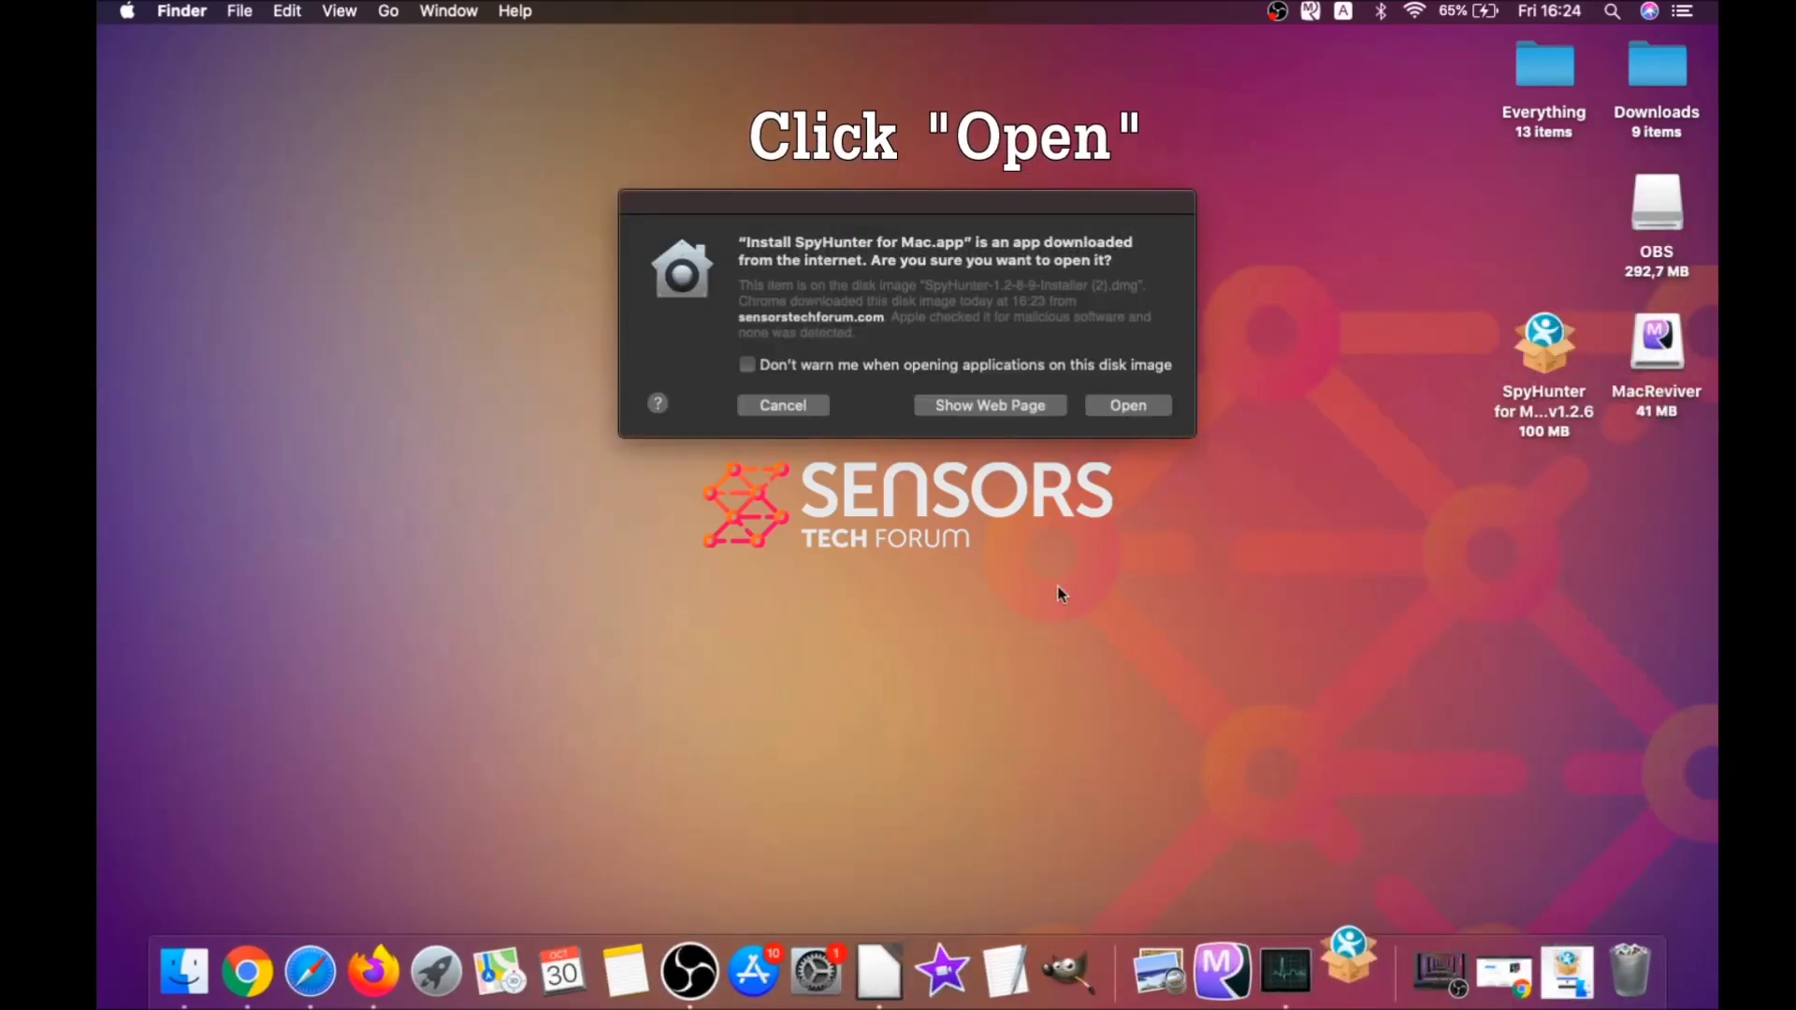
click(1106, 405)
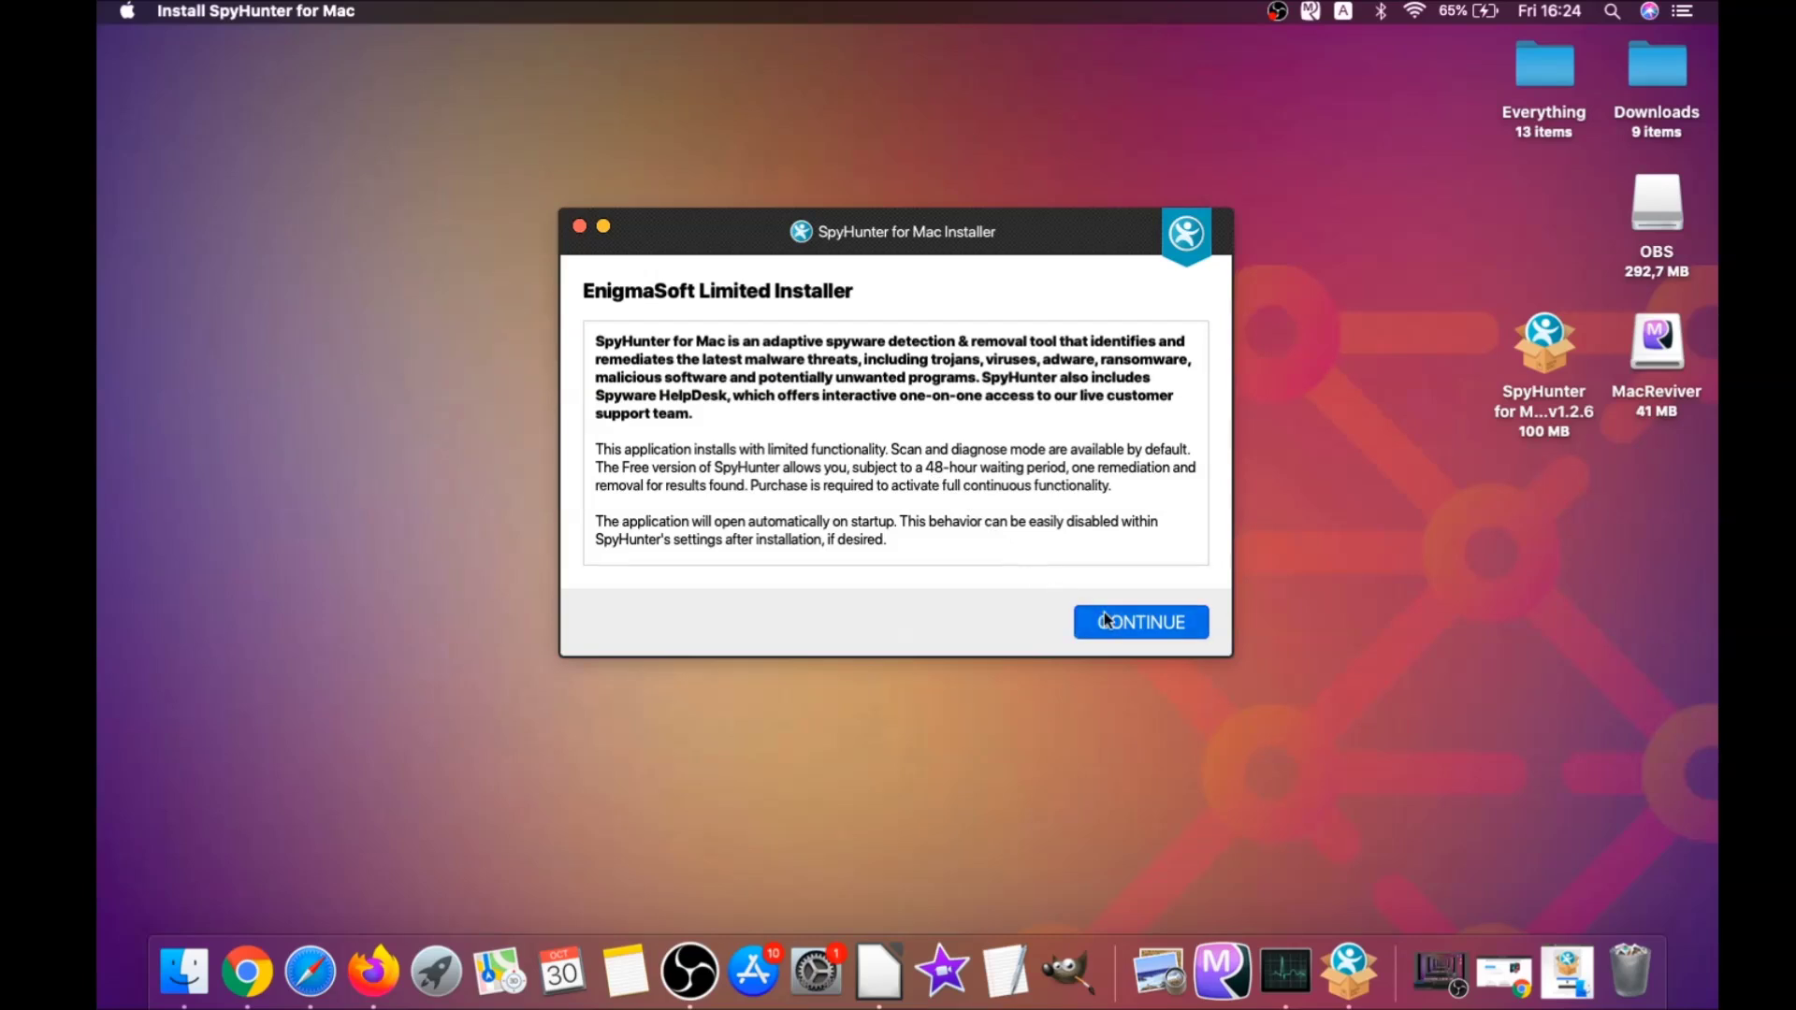
click(1104, 612)
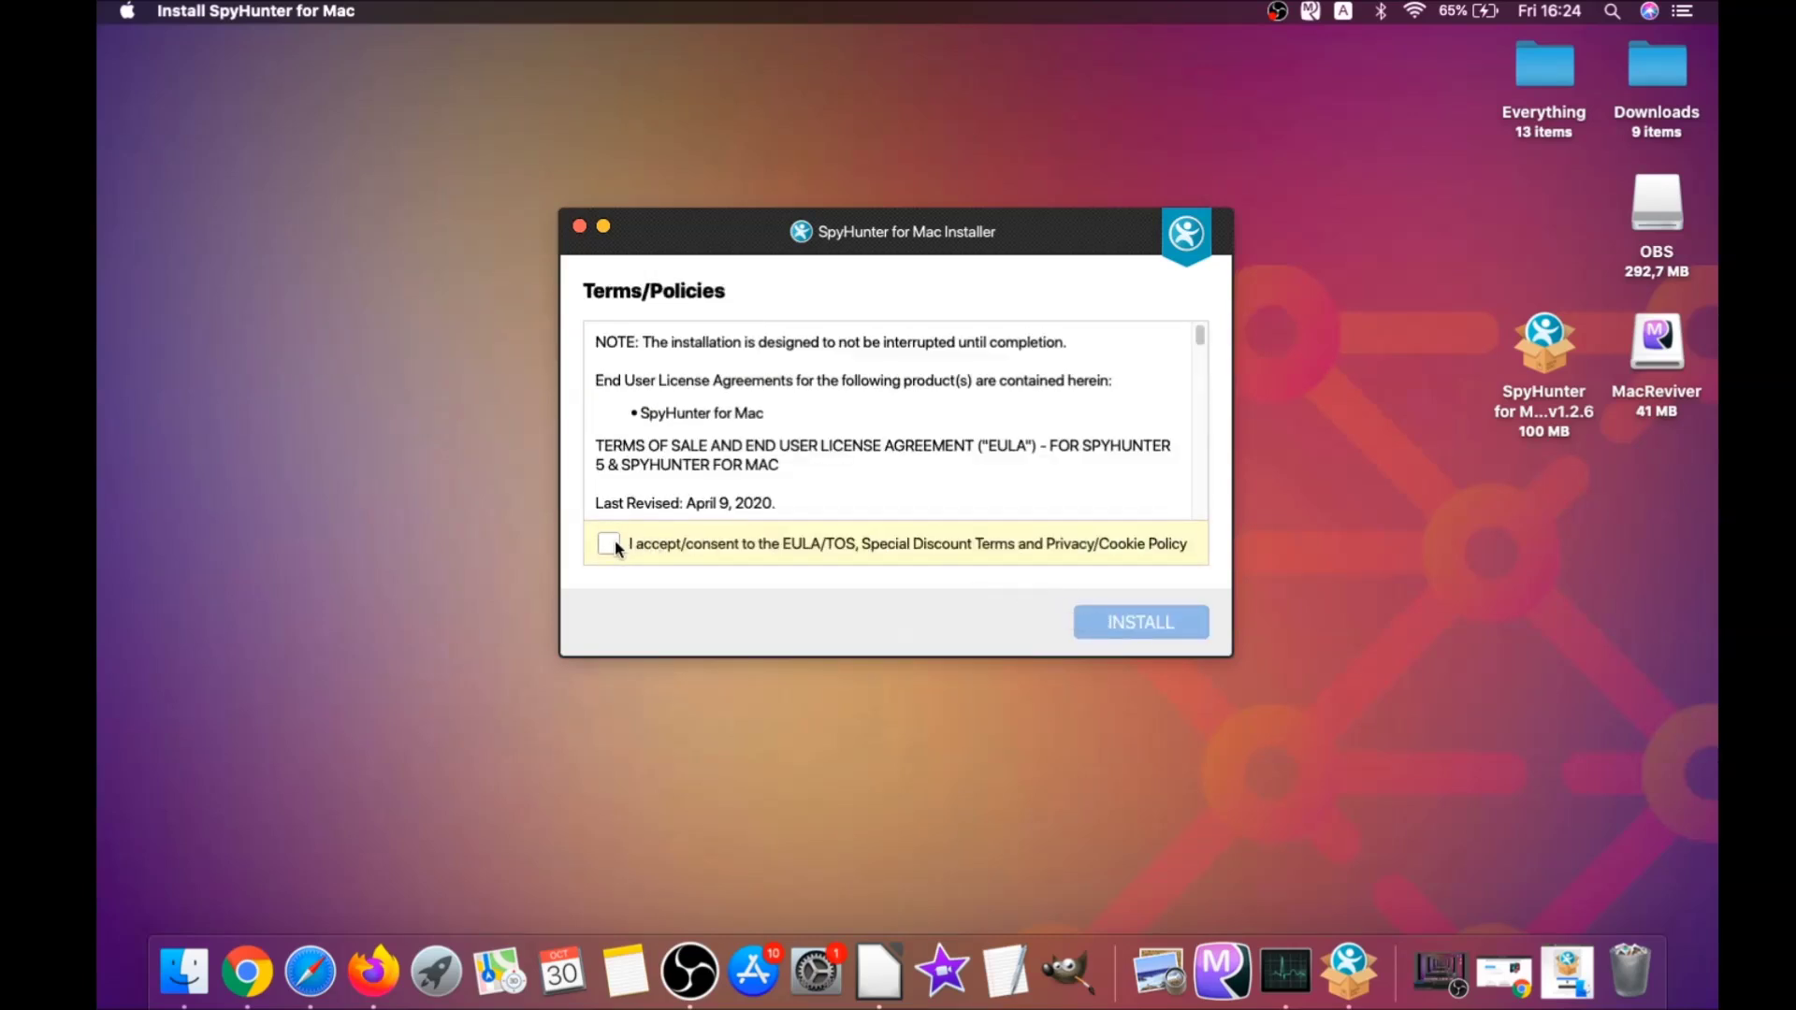
click(609, 543)
click(1094, 621)
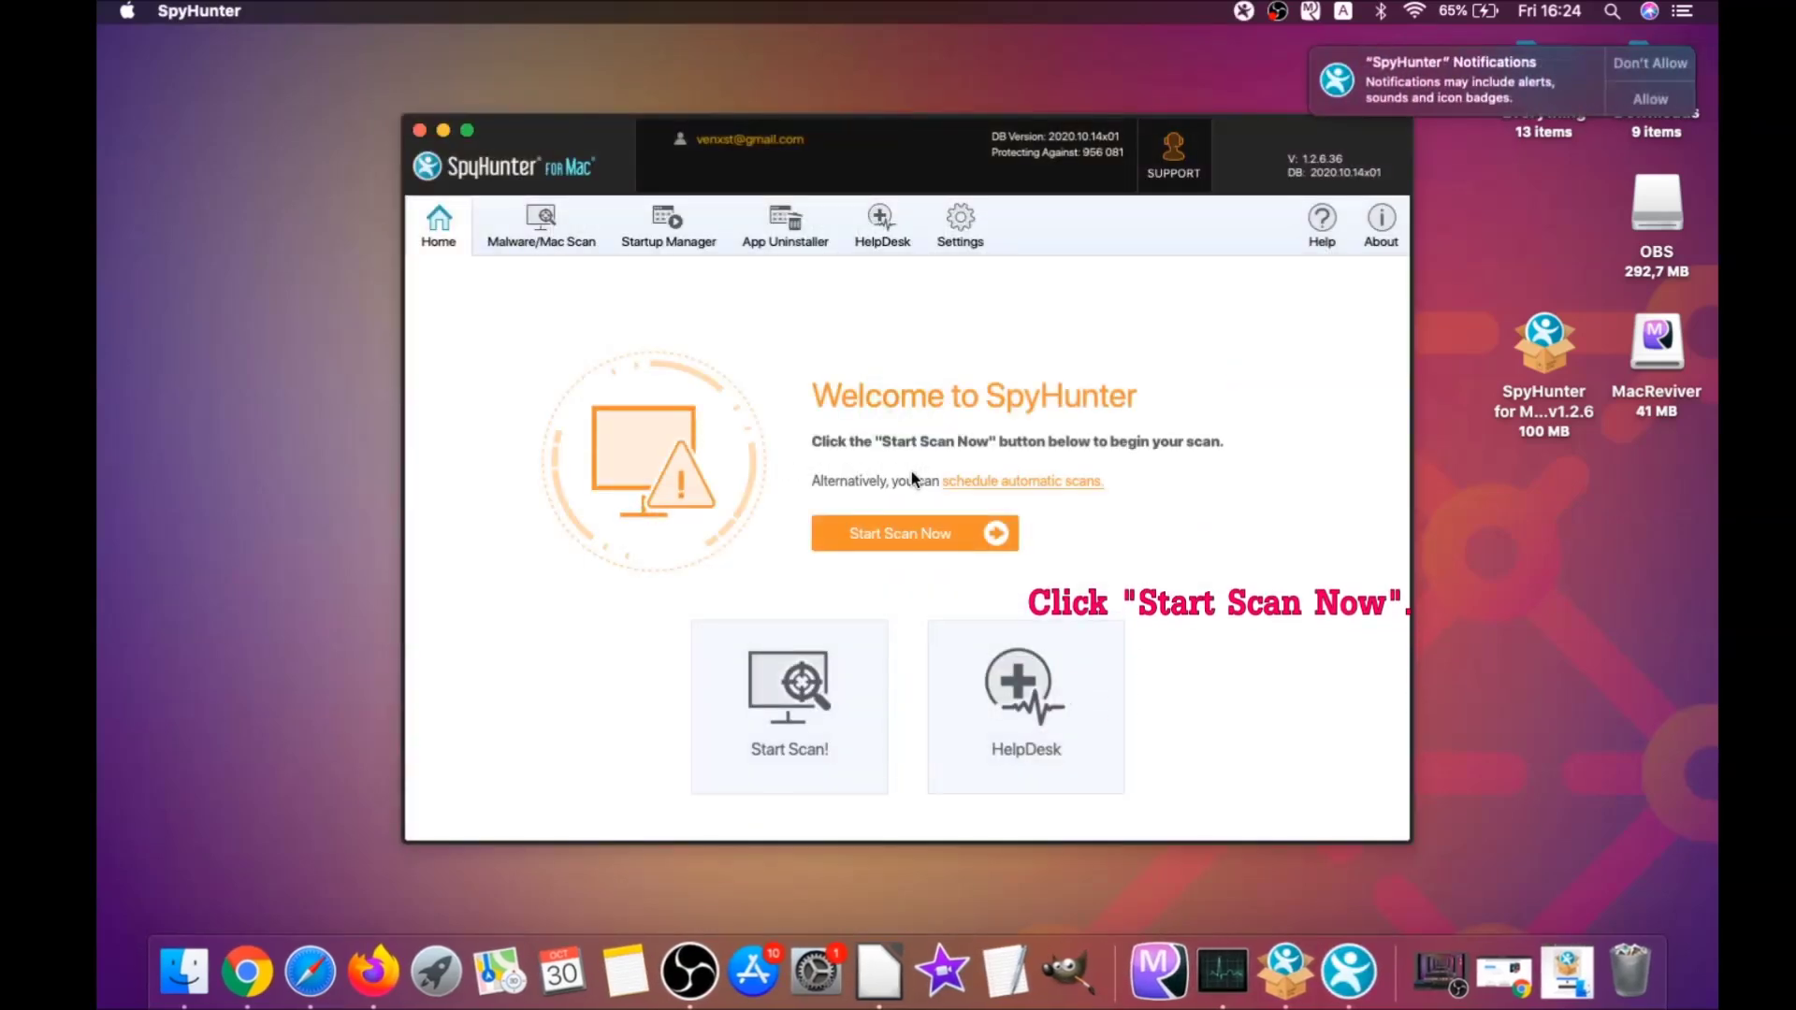
Scan the Mac with SpyHunter and remove the detected MacReviverSetup.dmg malware.
click(910, 526)
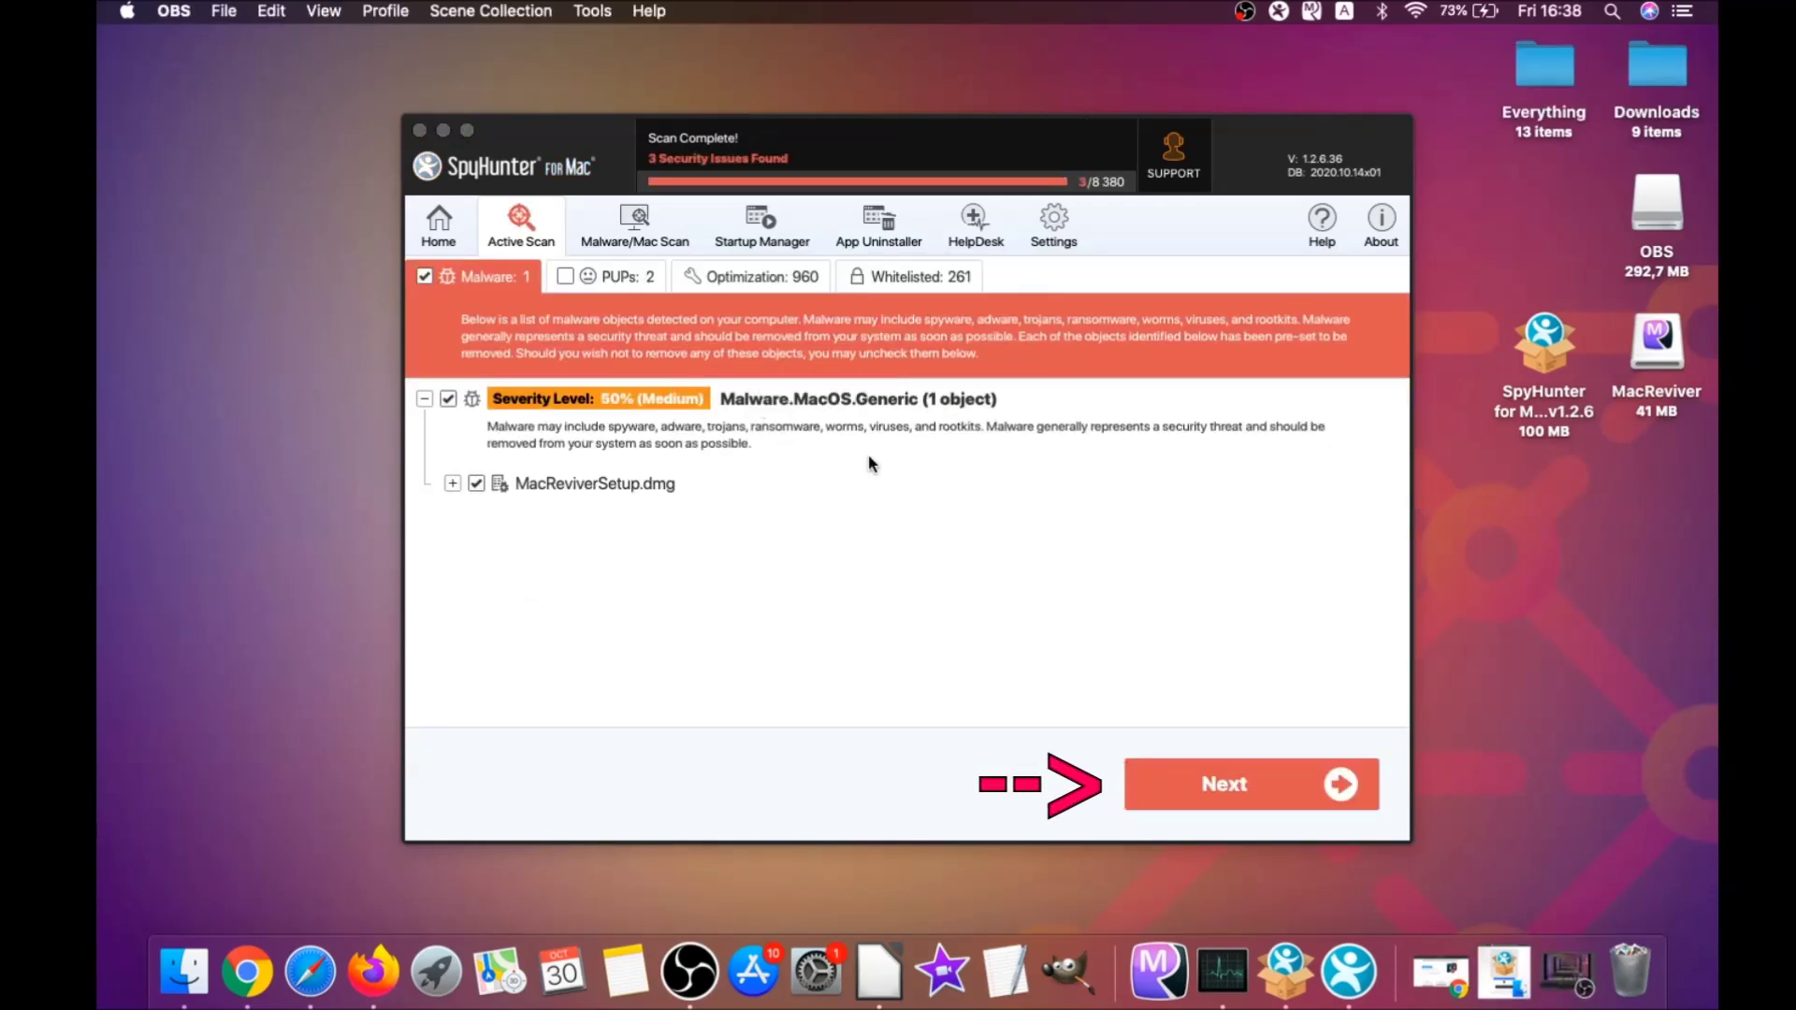
click(1232, 791)
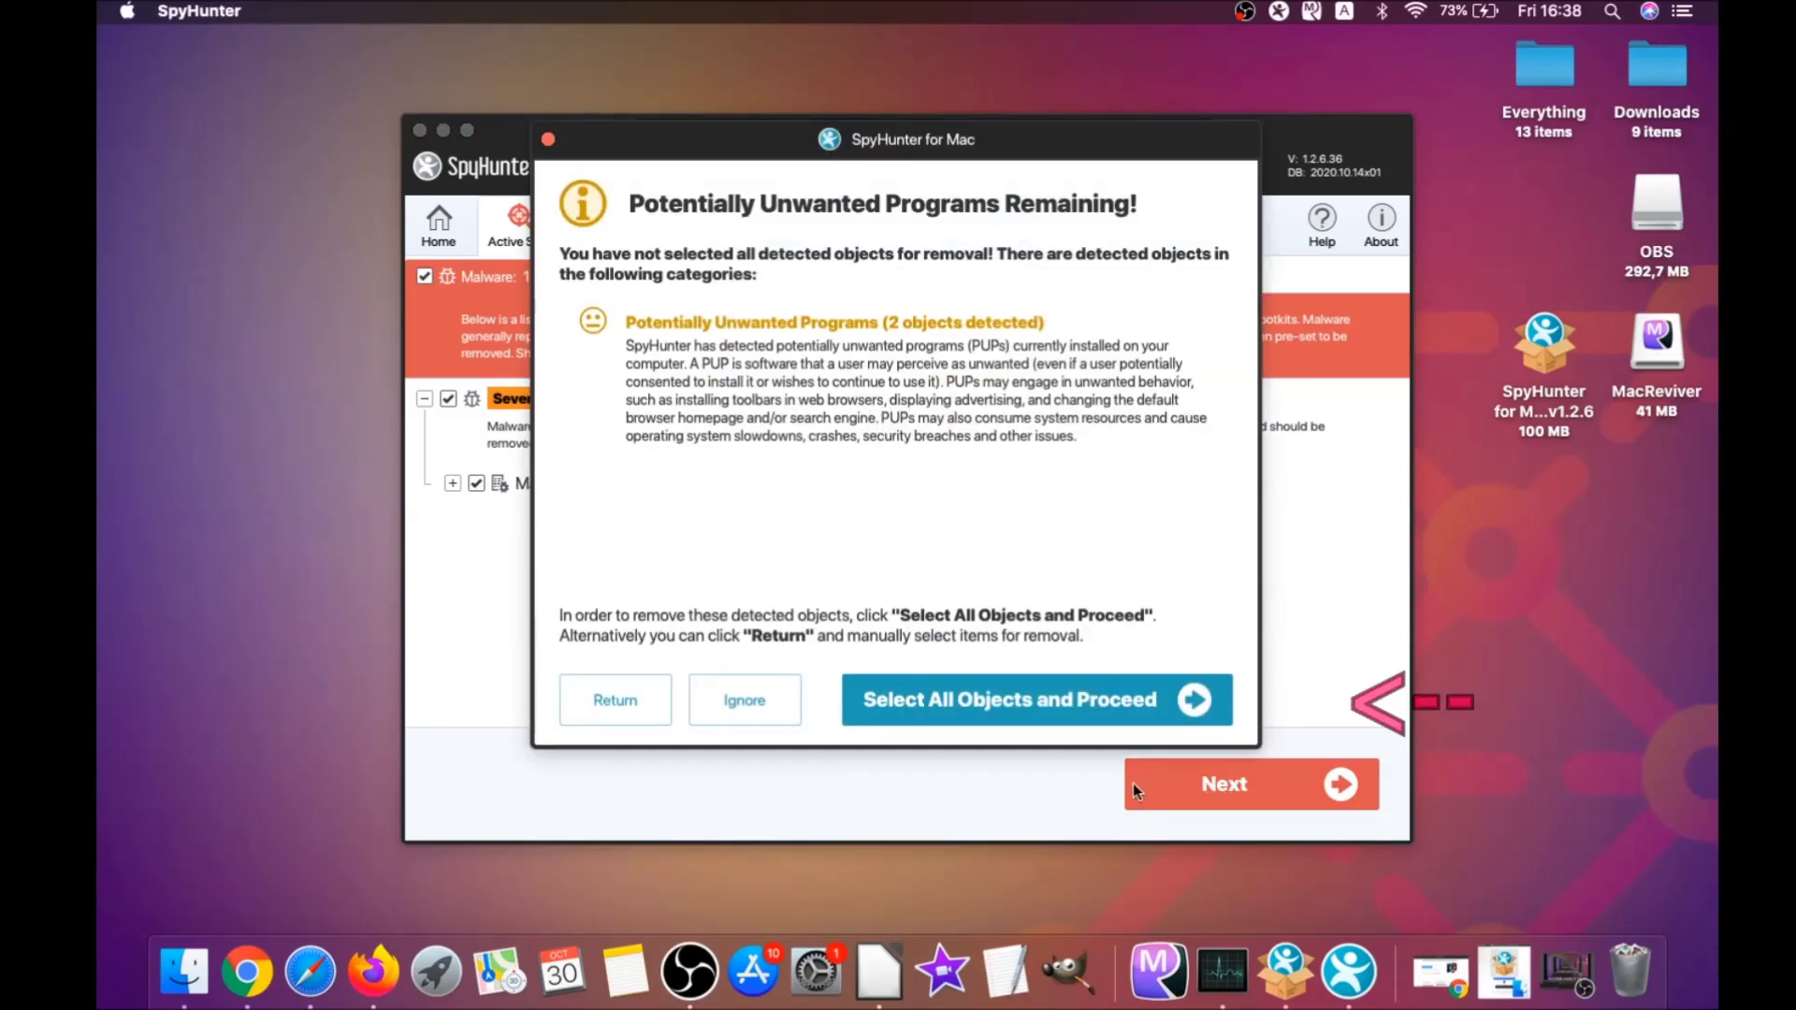
click(716, 703)
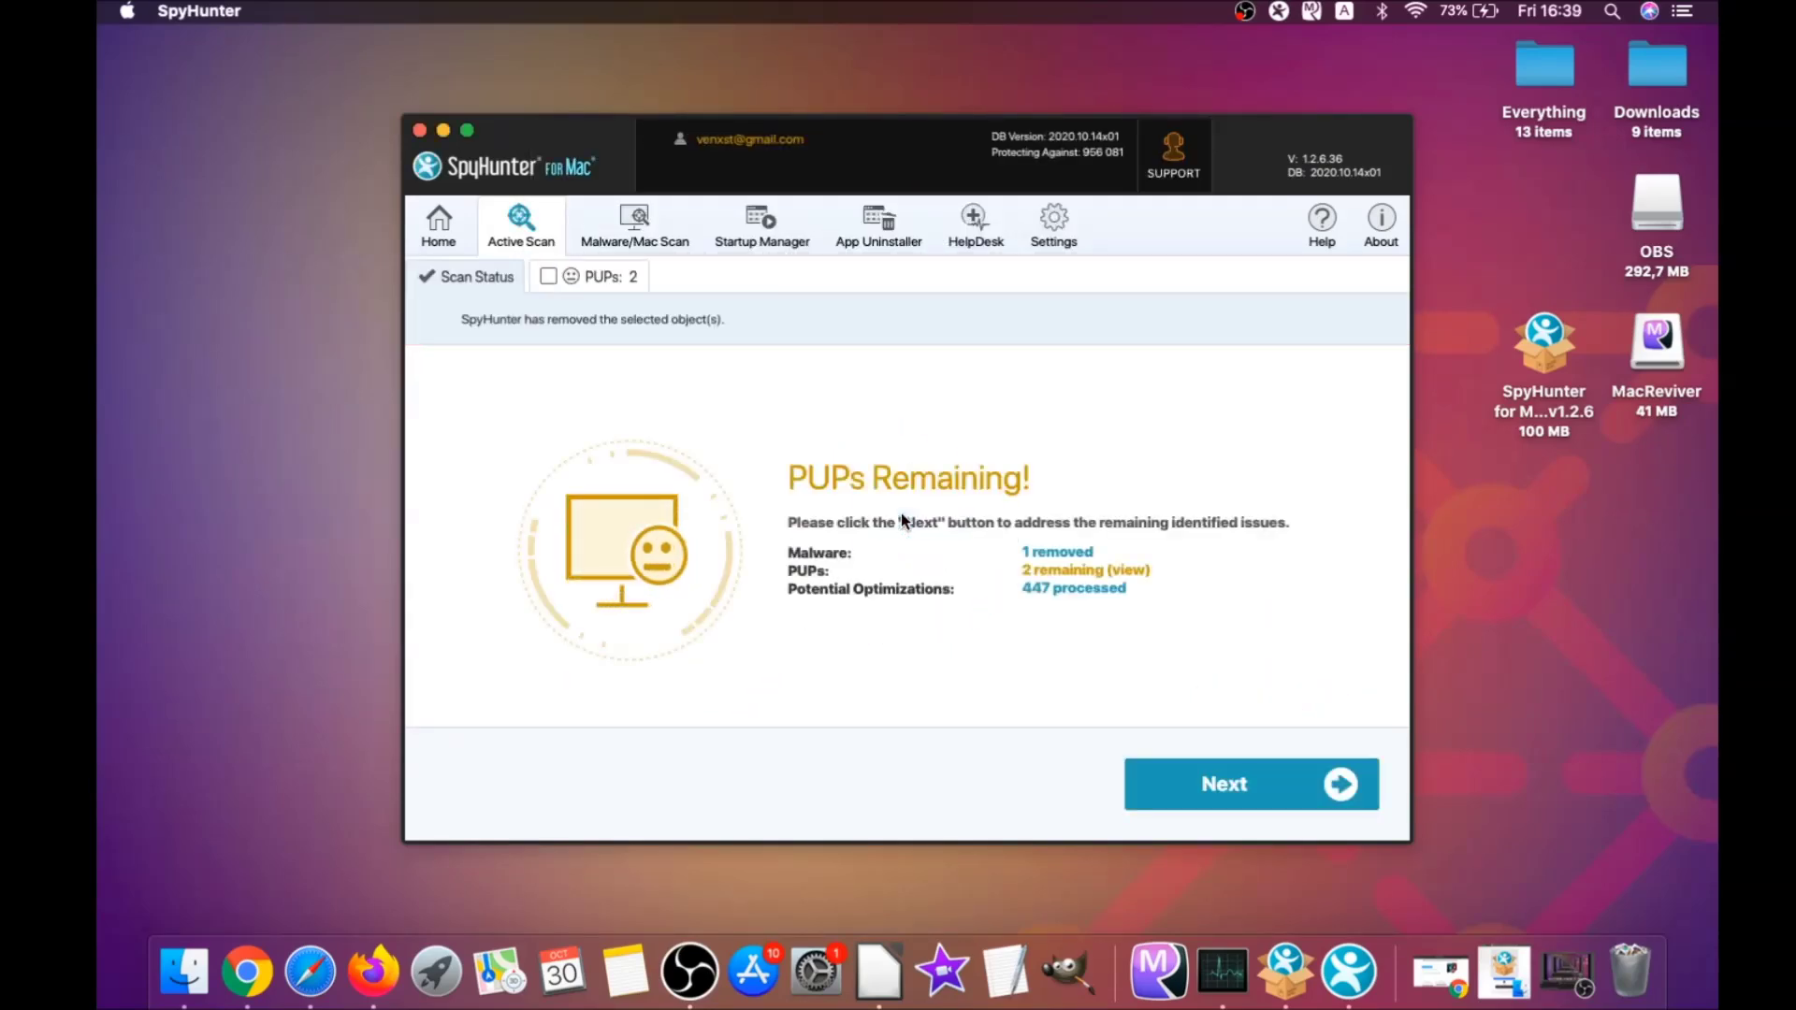
Select both MacReviver unwanted programs, remove them, and finish the clean-up.
click(606, 275)
click(550, 276)
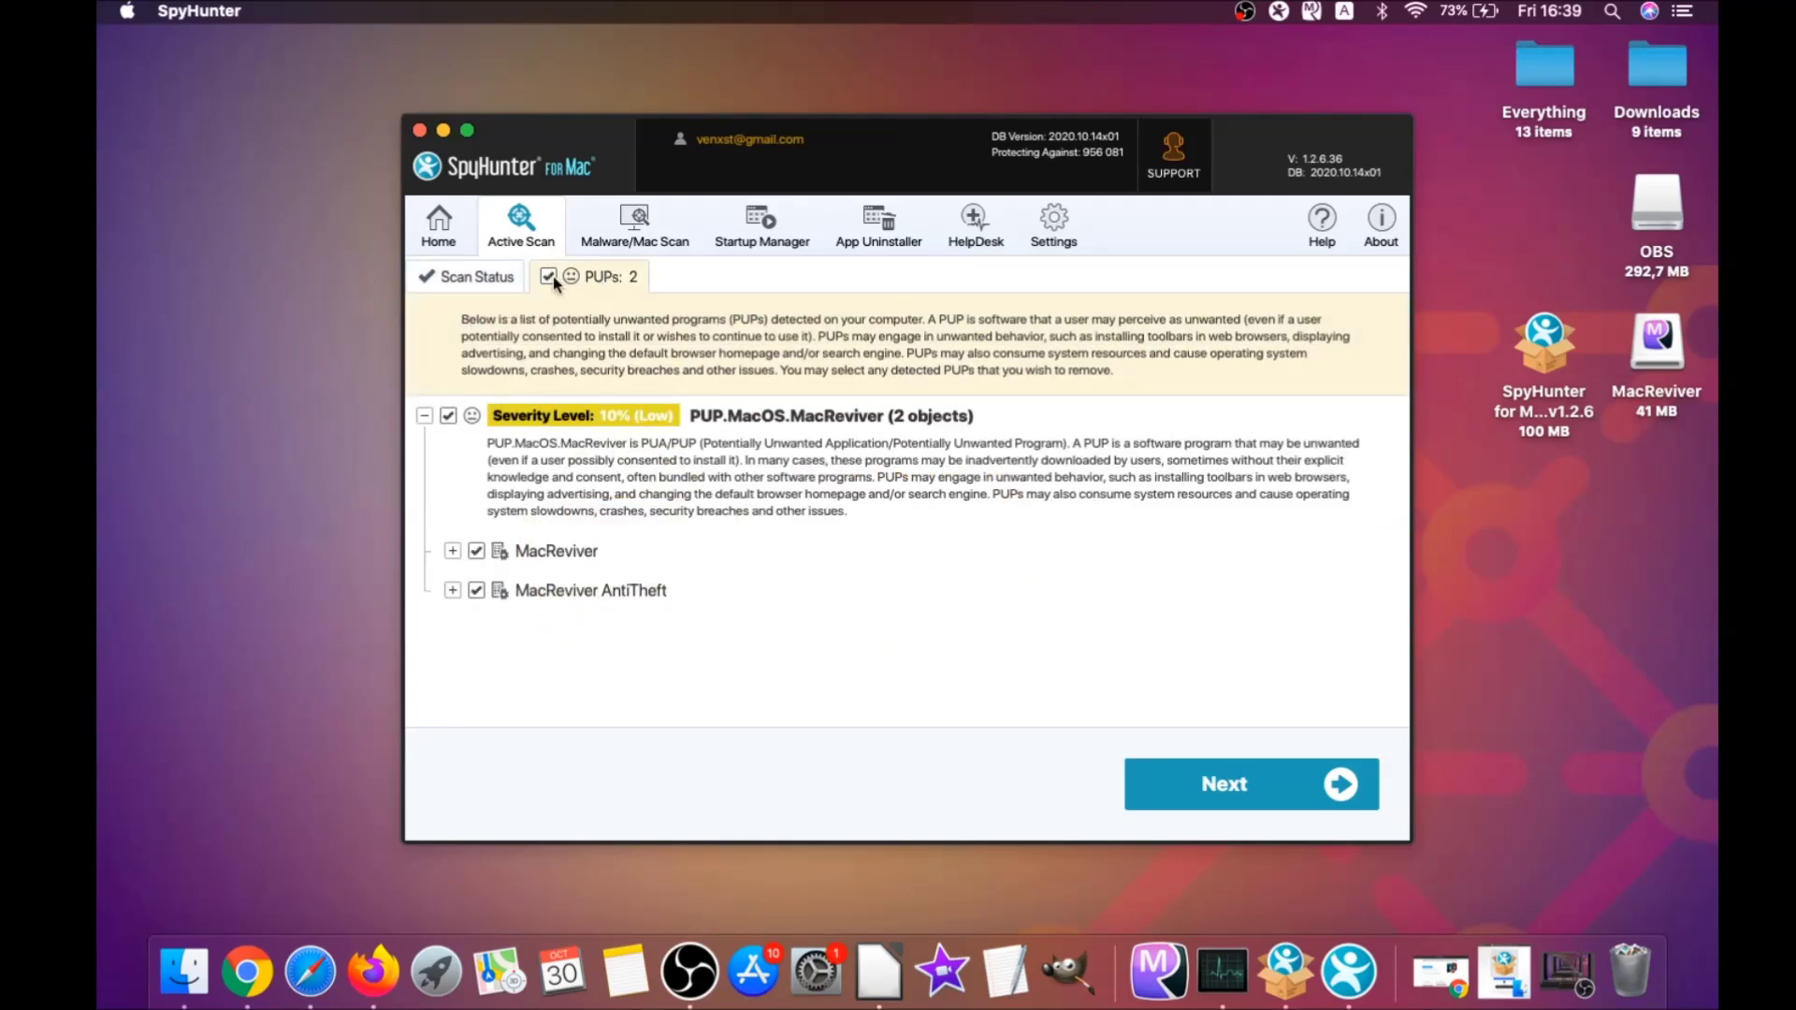
click(1252, 782)
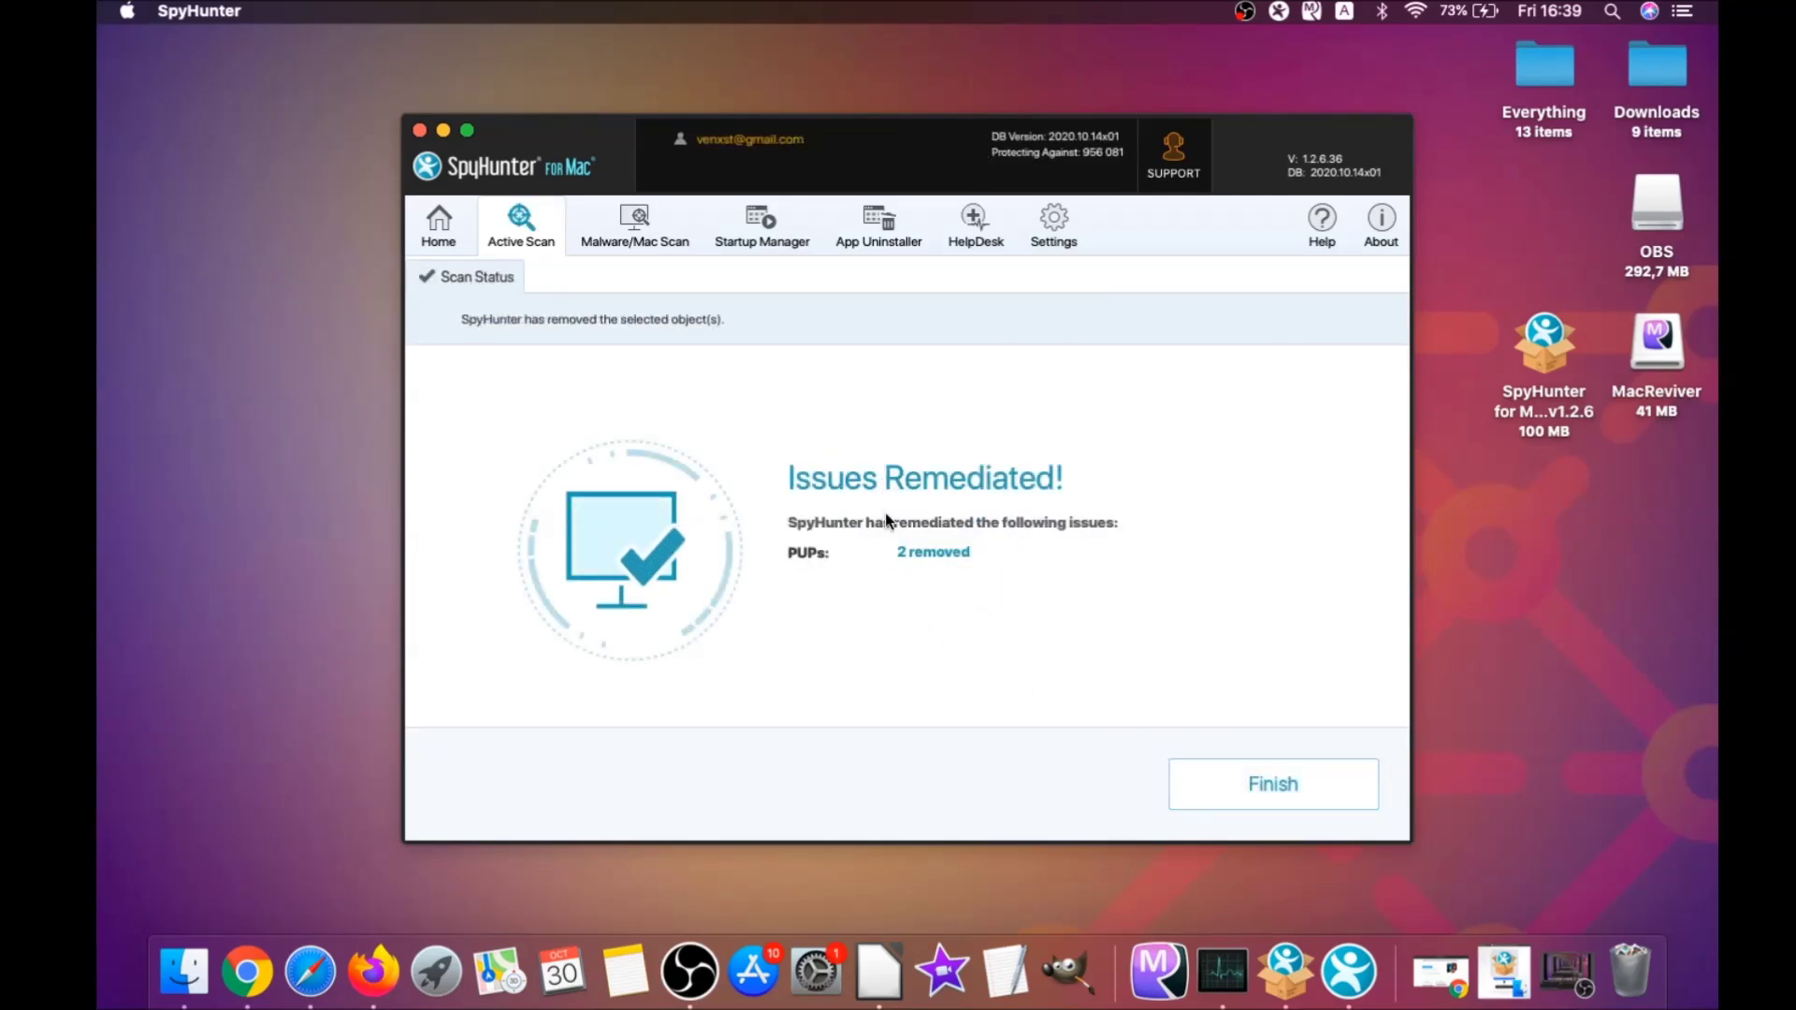
click(1282, 785)
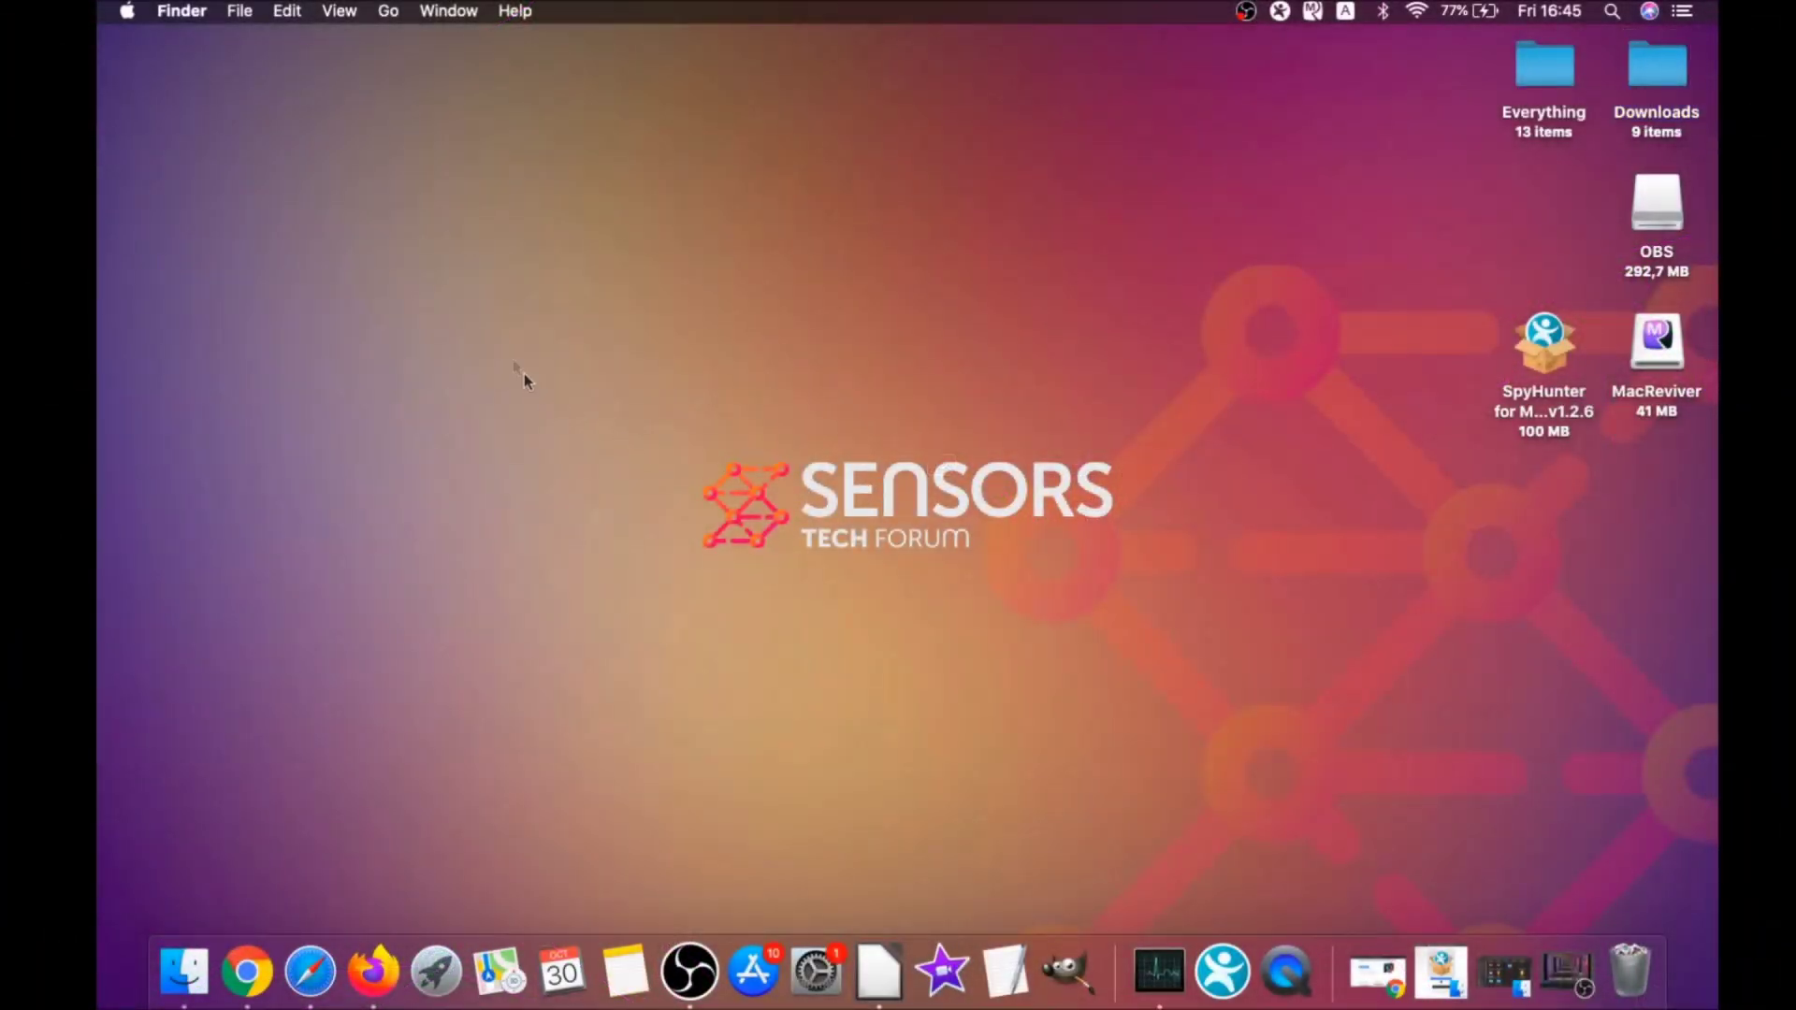
Move MacReviver.app from Applications to the Bin, then open the Utilities folder.
click(390, 13)
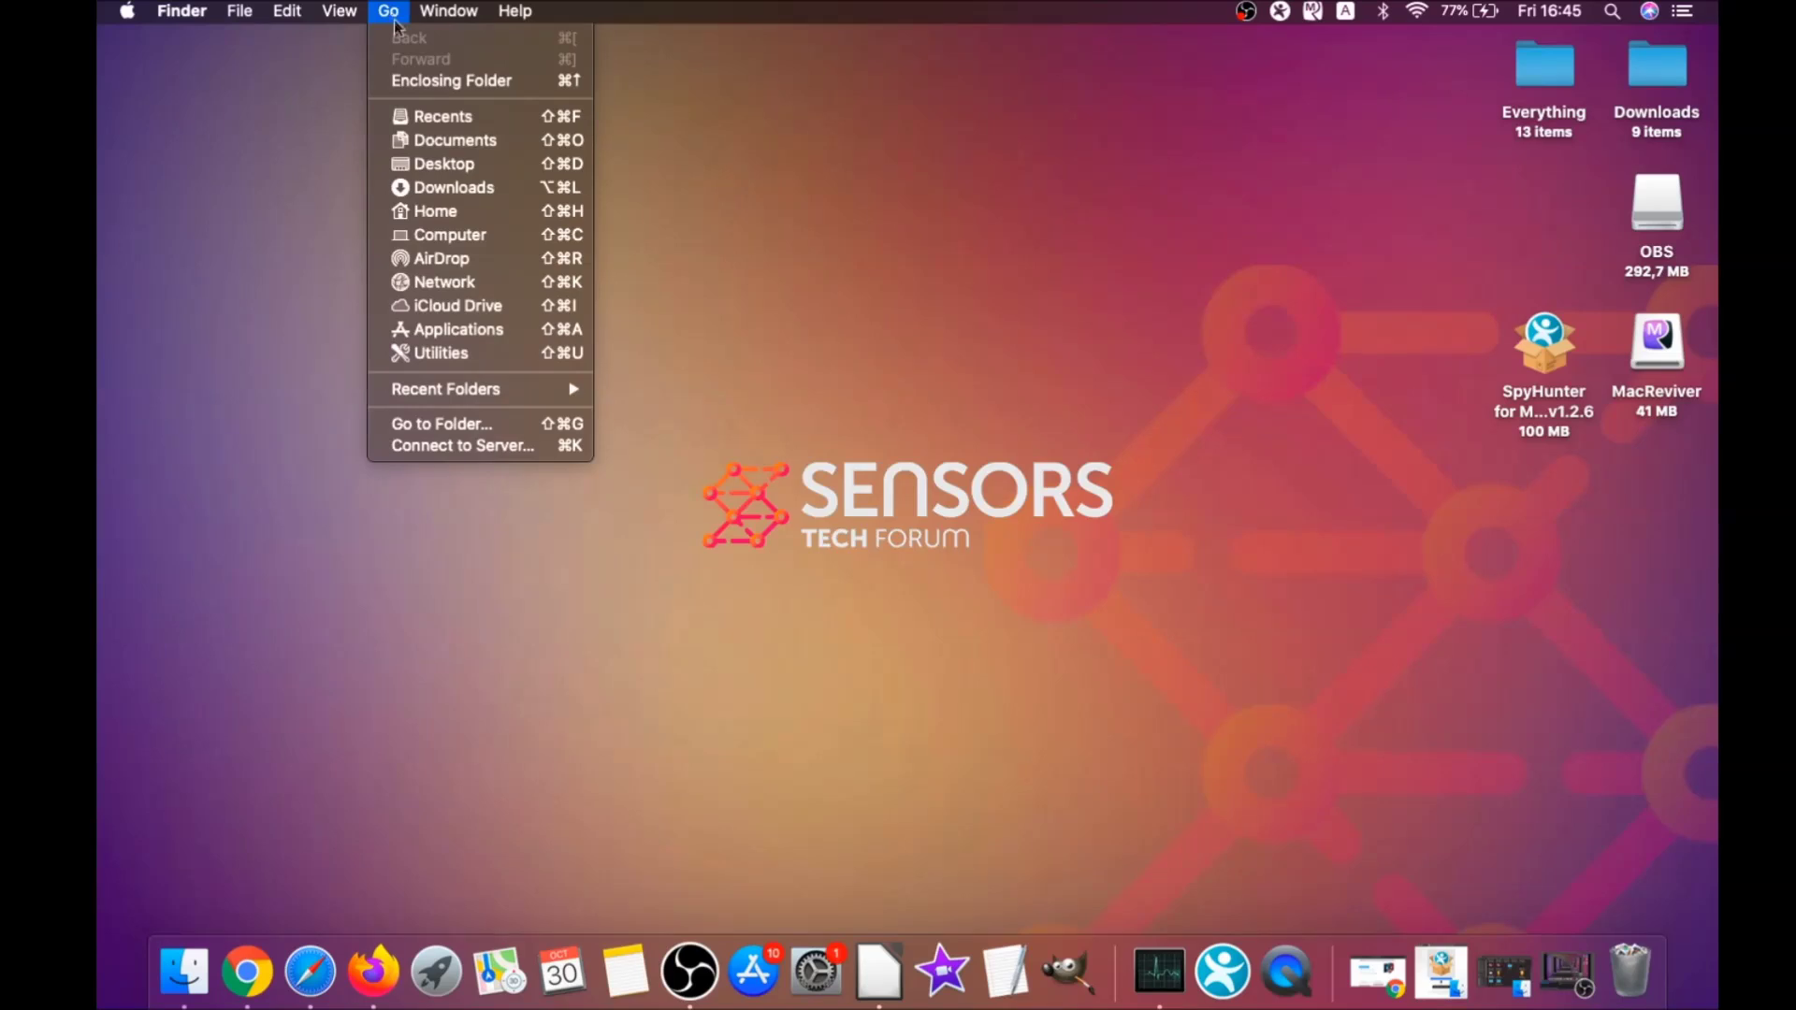
click(449, 321)
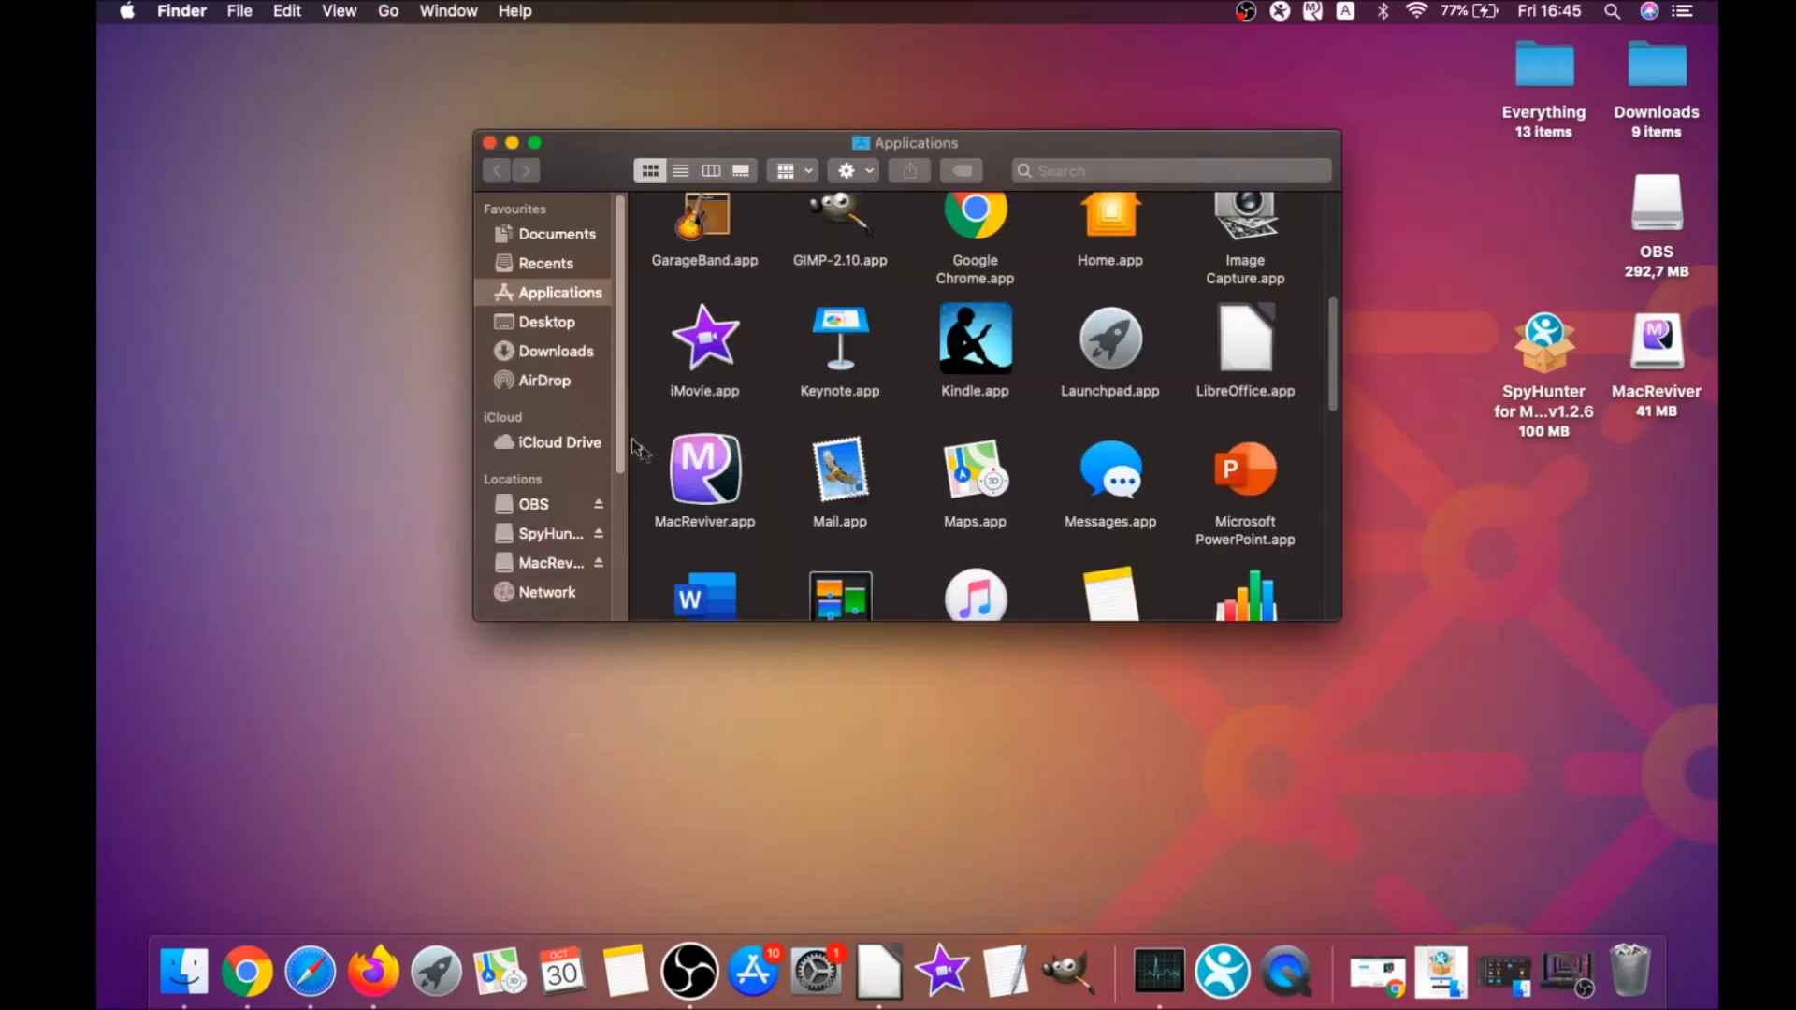
click(689, 471)
drag(697, 473, 1627, 958)
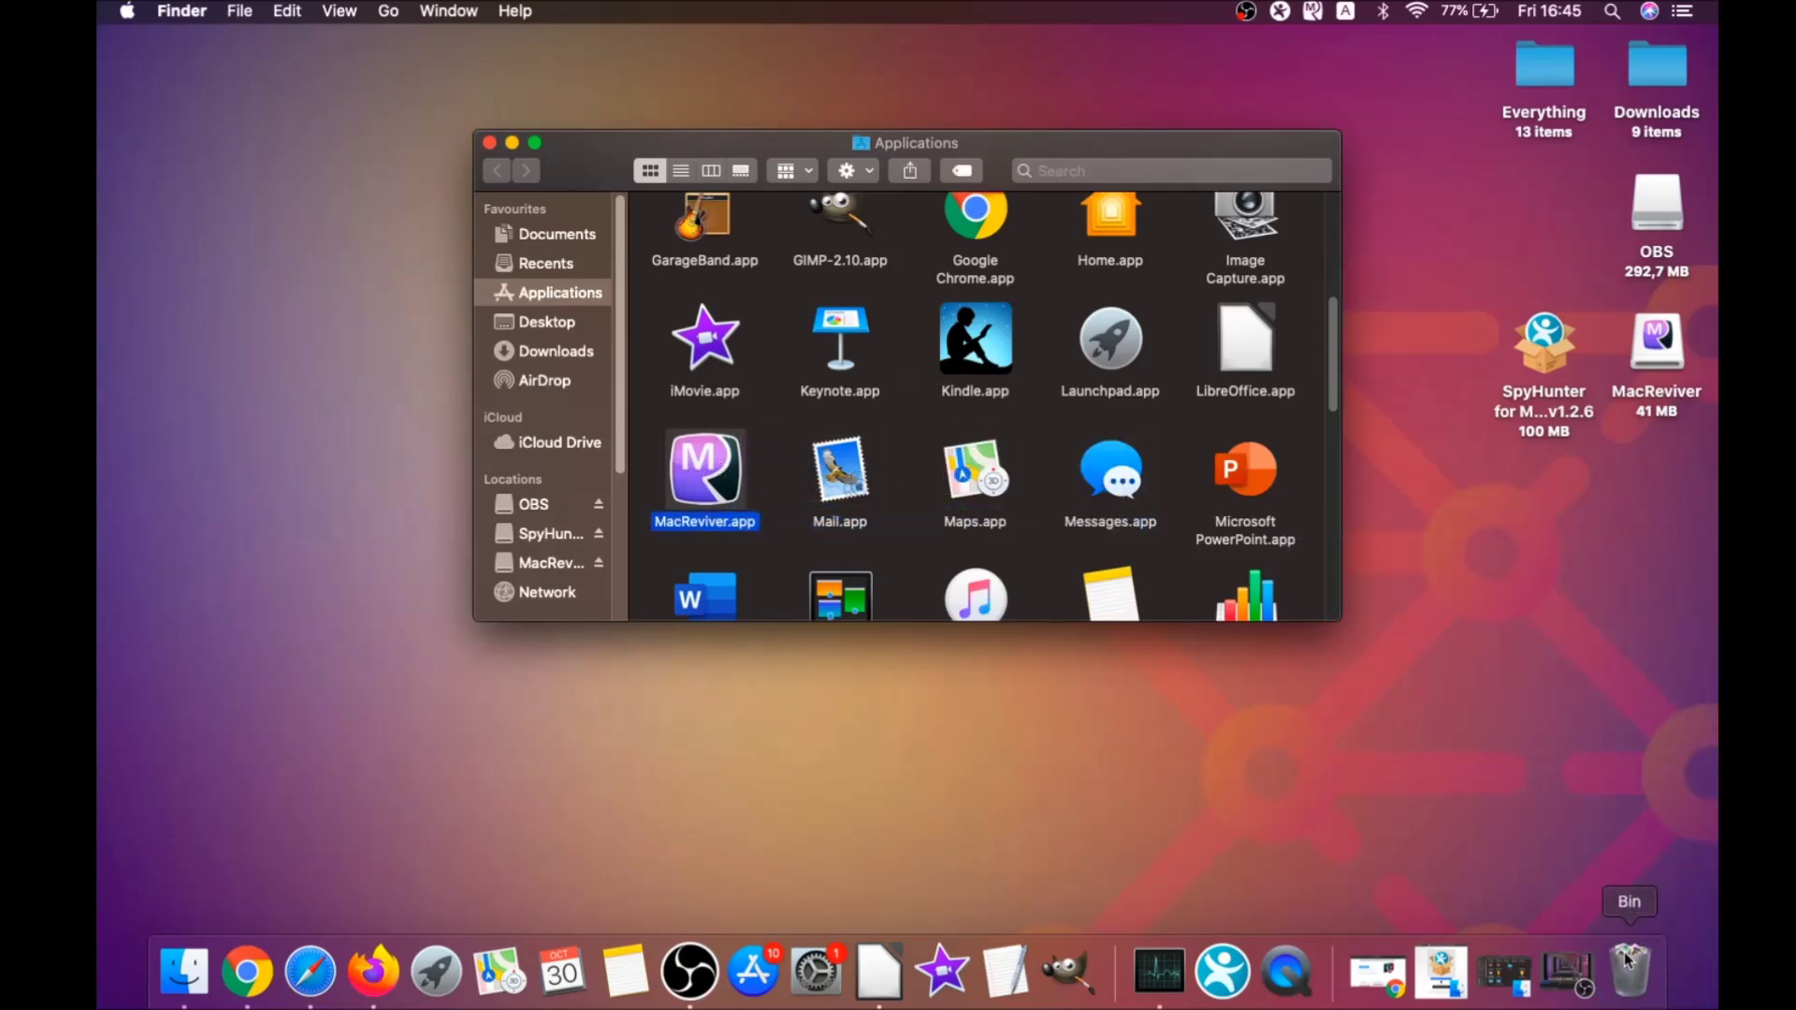
click(489, 143)
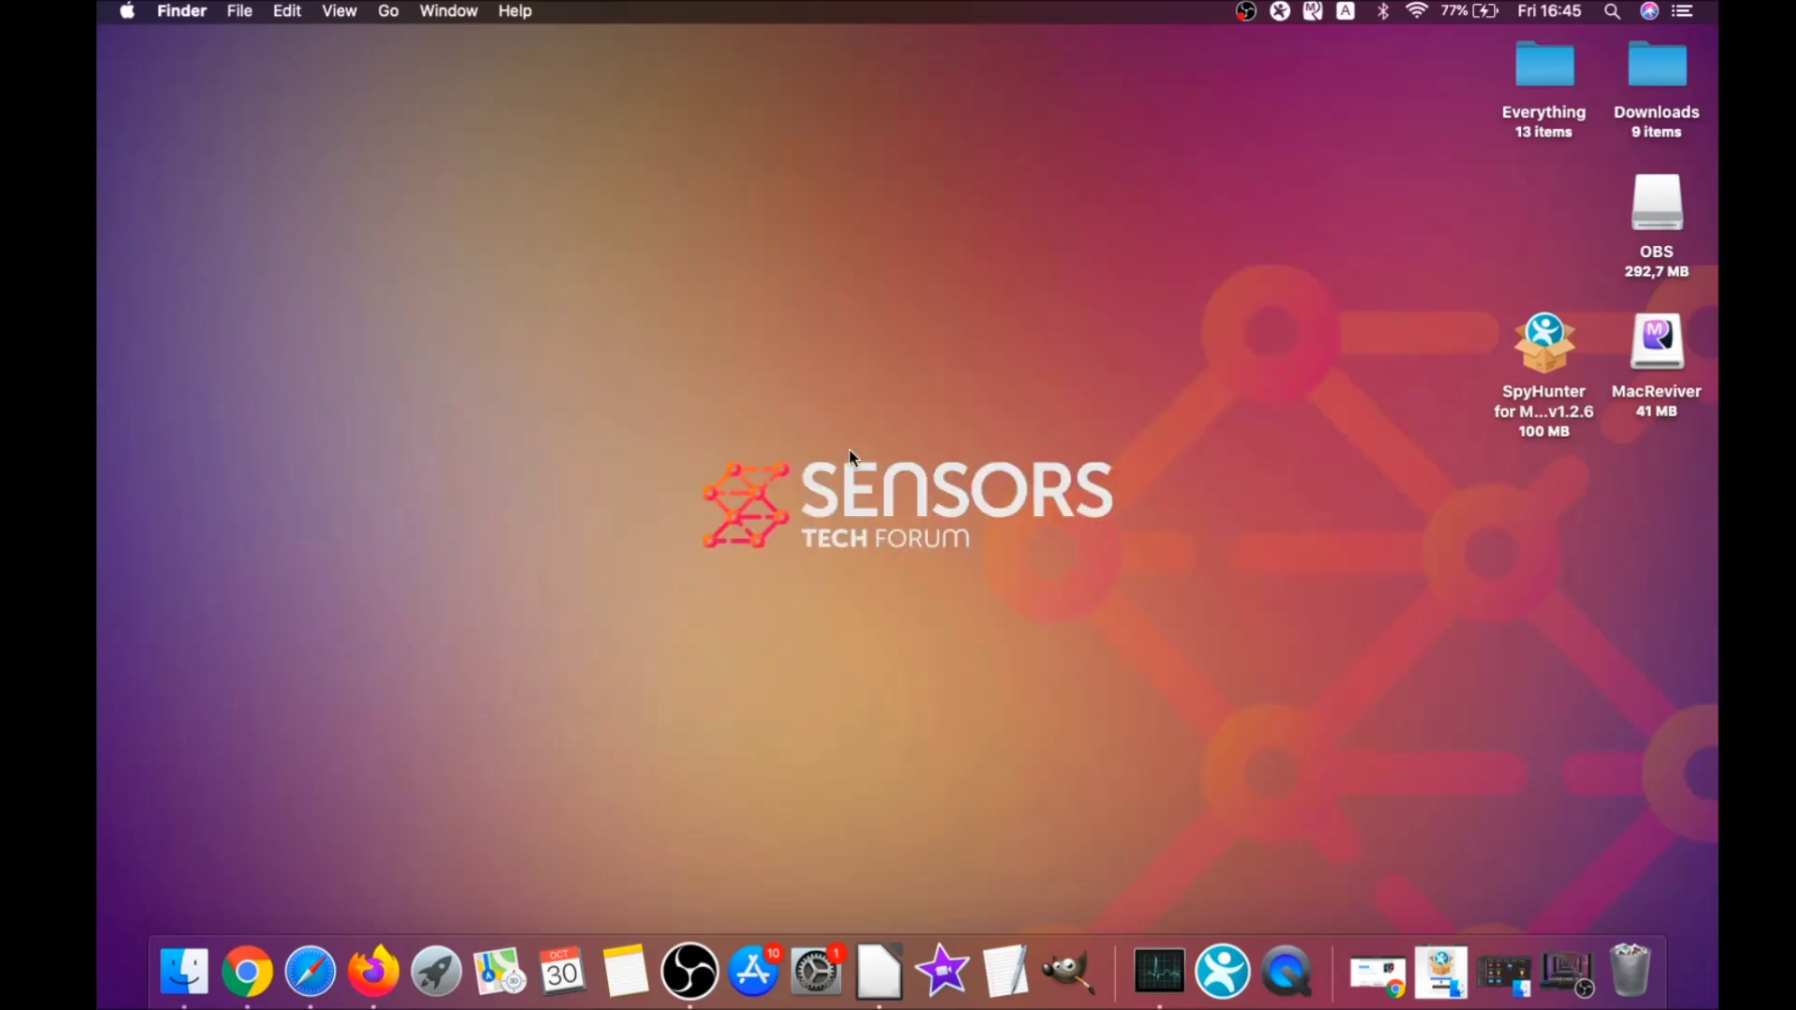
click(391, 13)
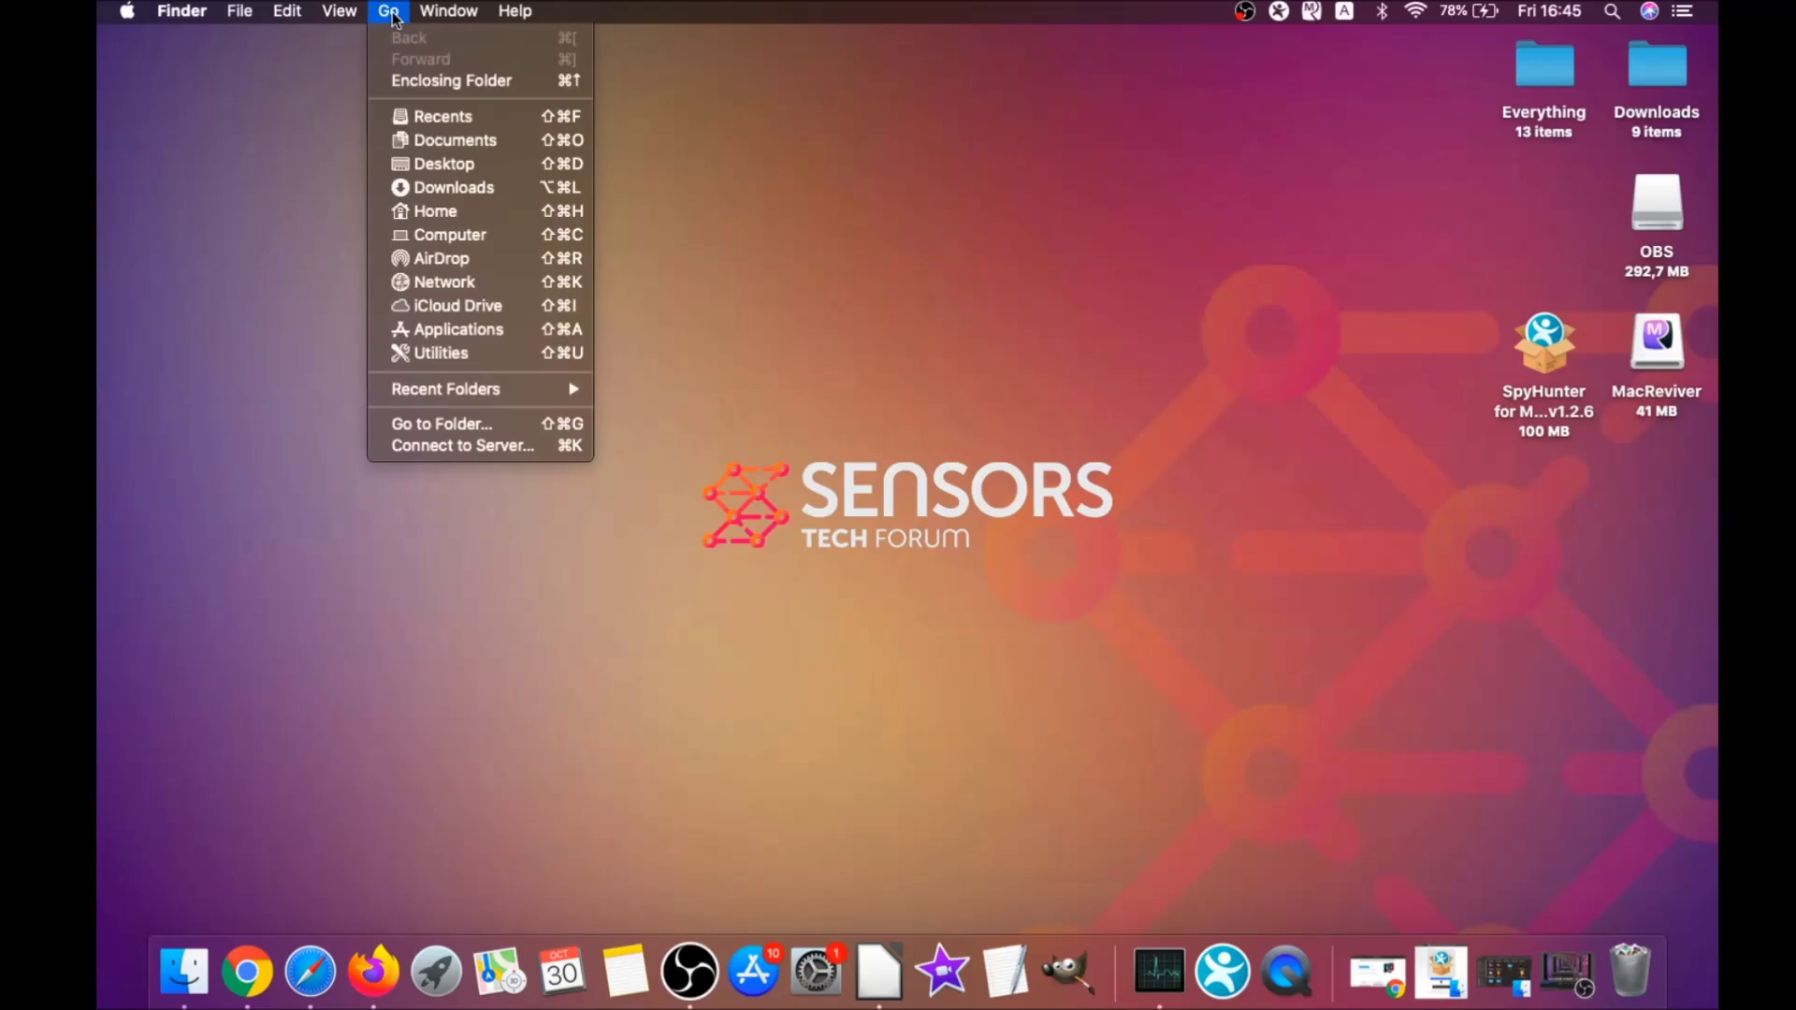
click(470, 354)
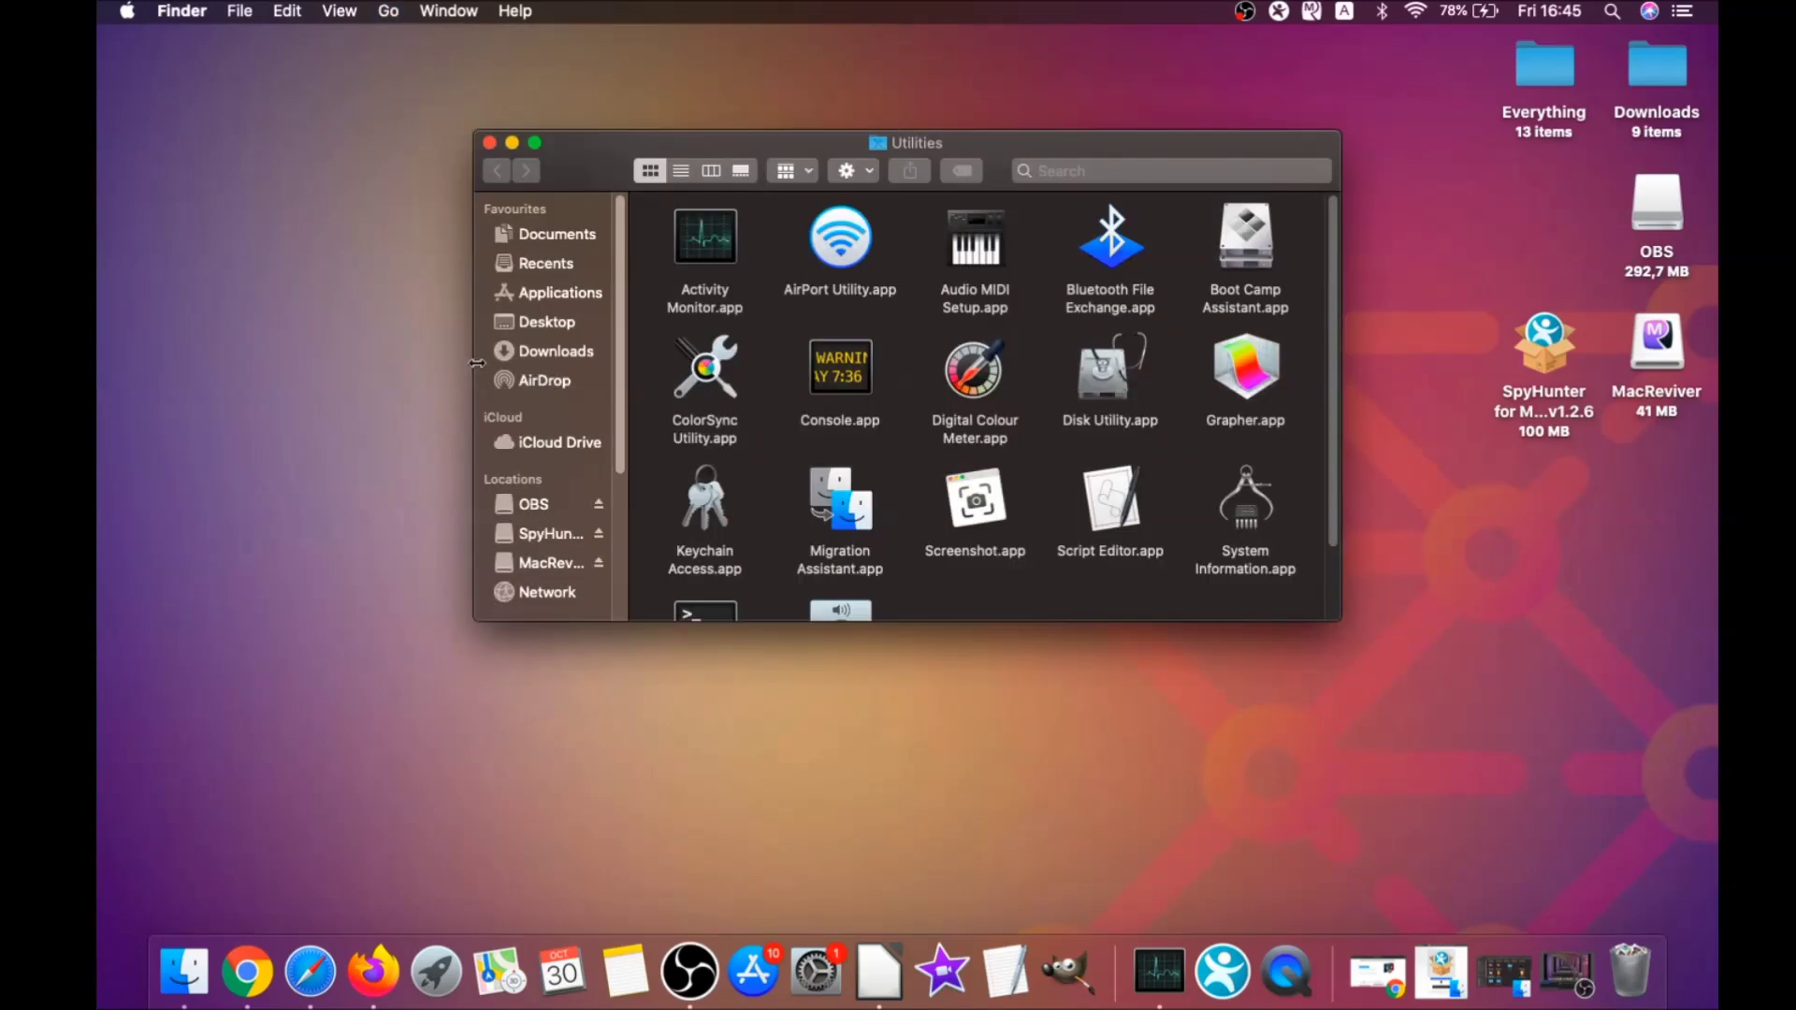
Launch Activity Monitor and force quit the lsd process.
double_click(705, 251)
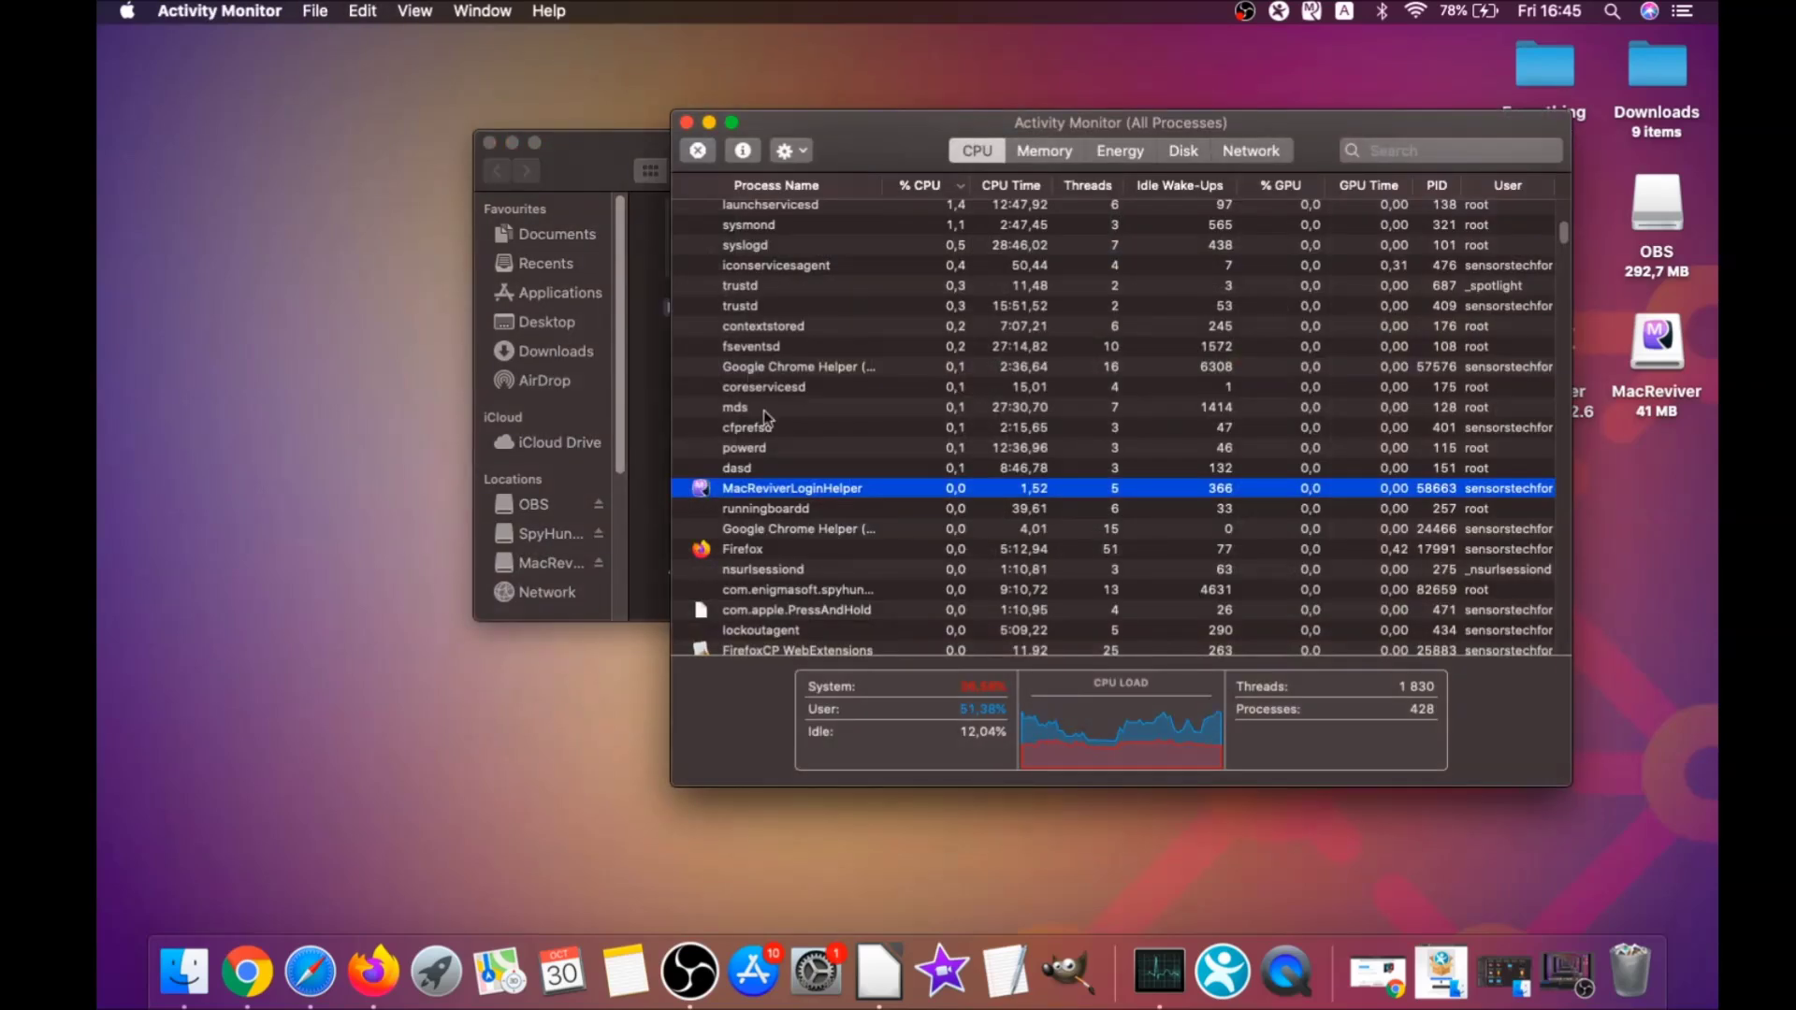
click(759, 489)
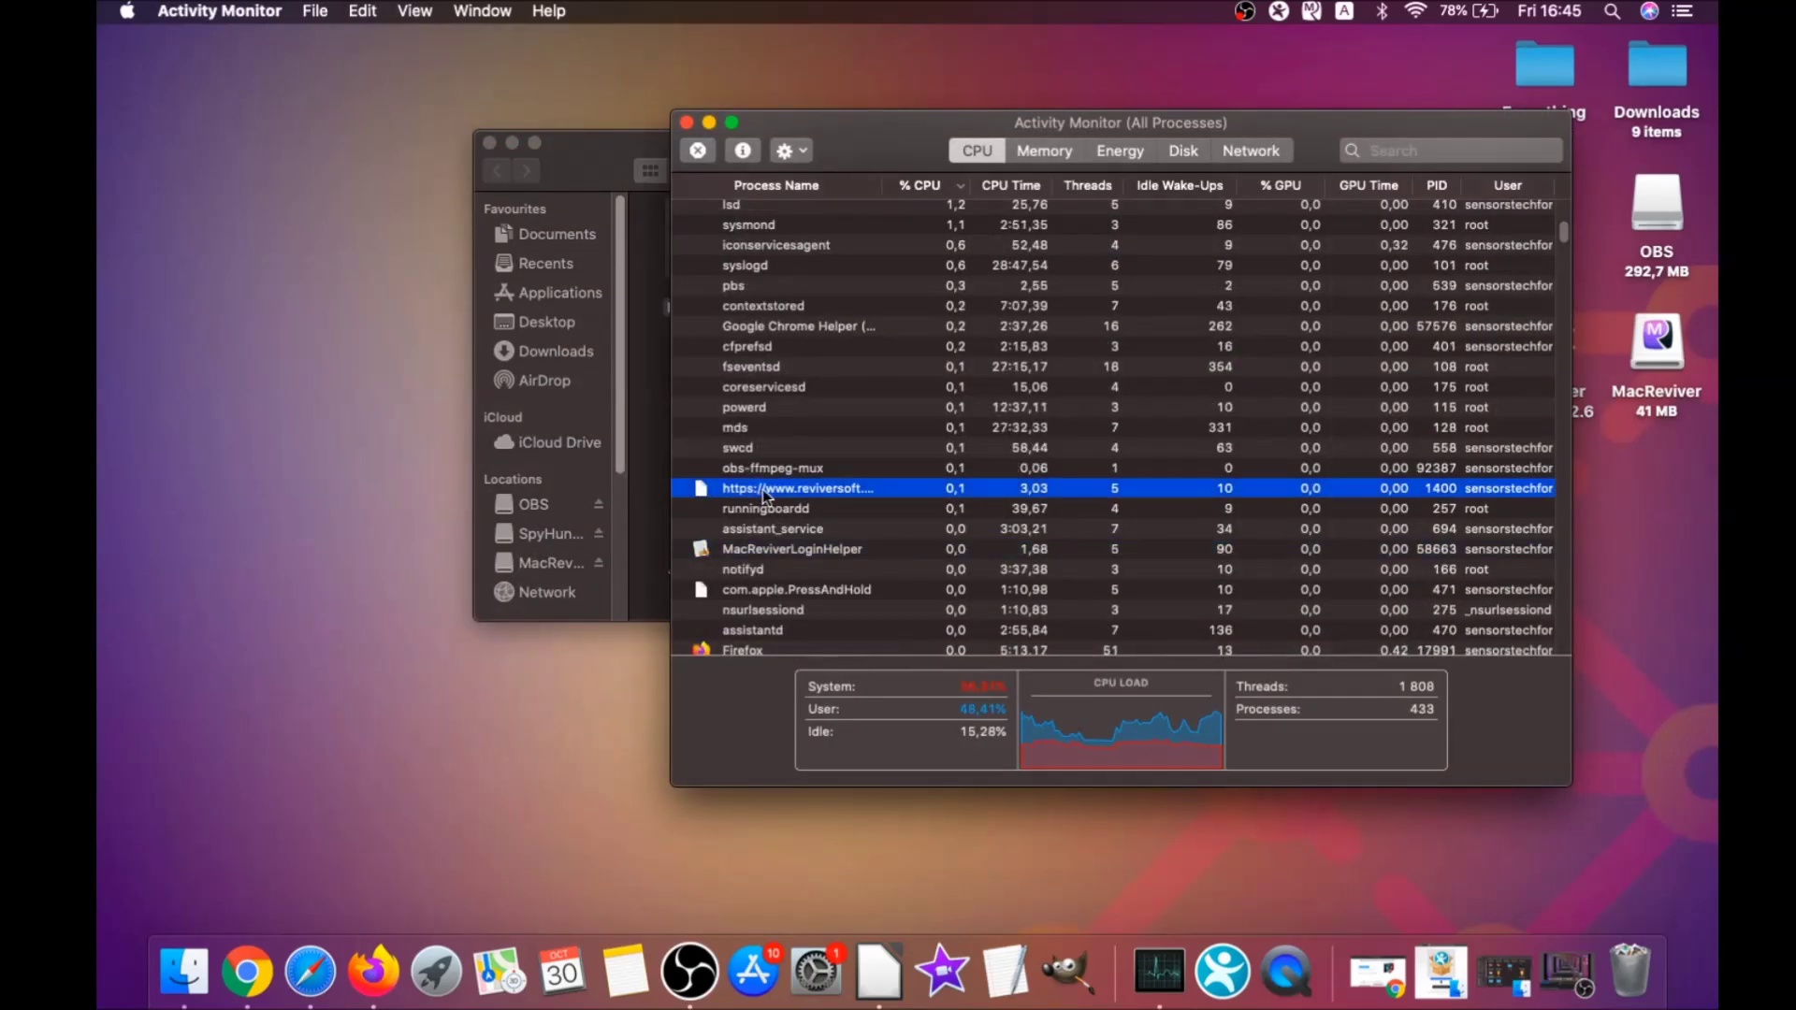
scroll(767, 490, down, 10)
scroll(748, 563, up, 5)
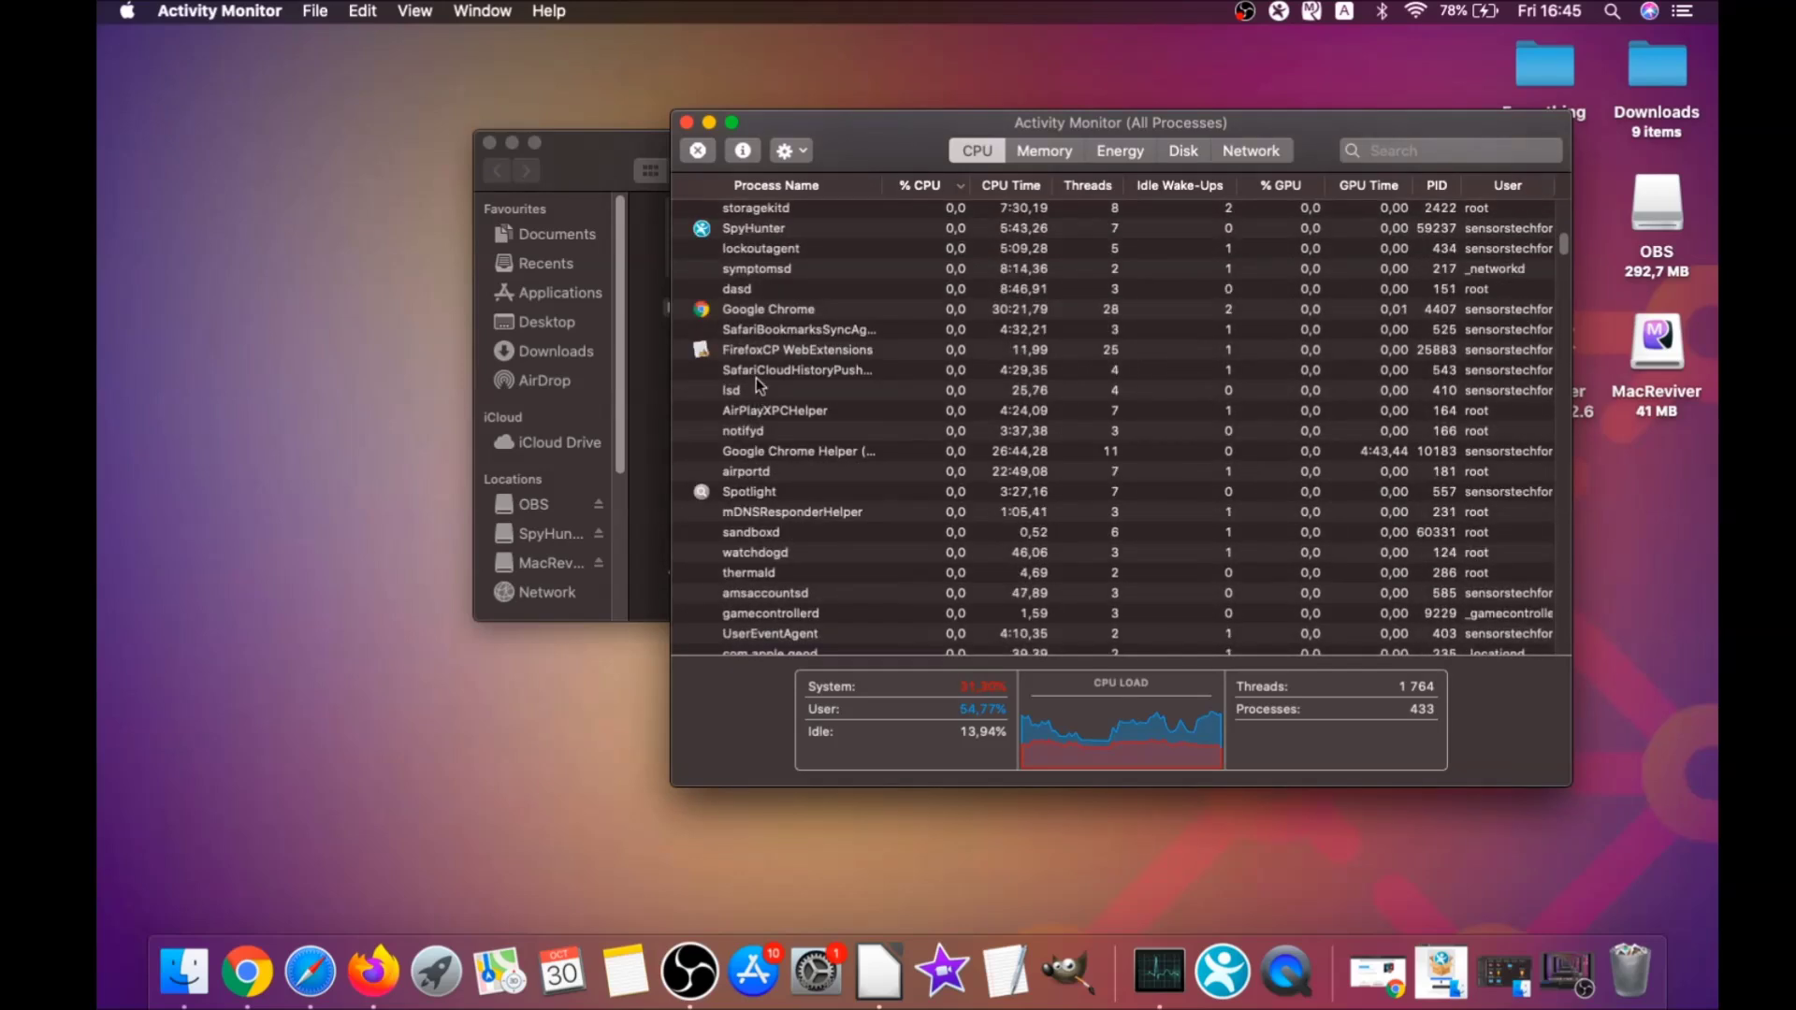
click(752, 384)
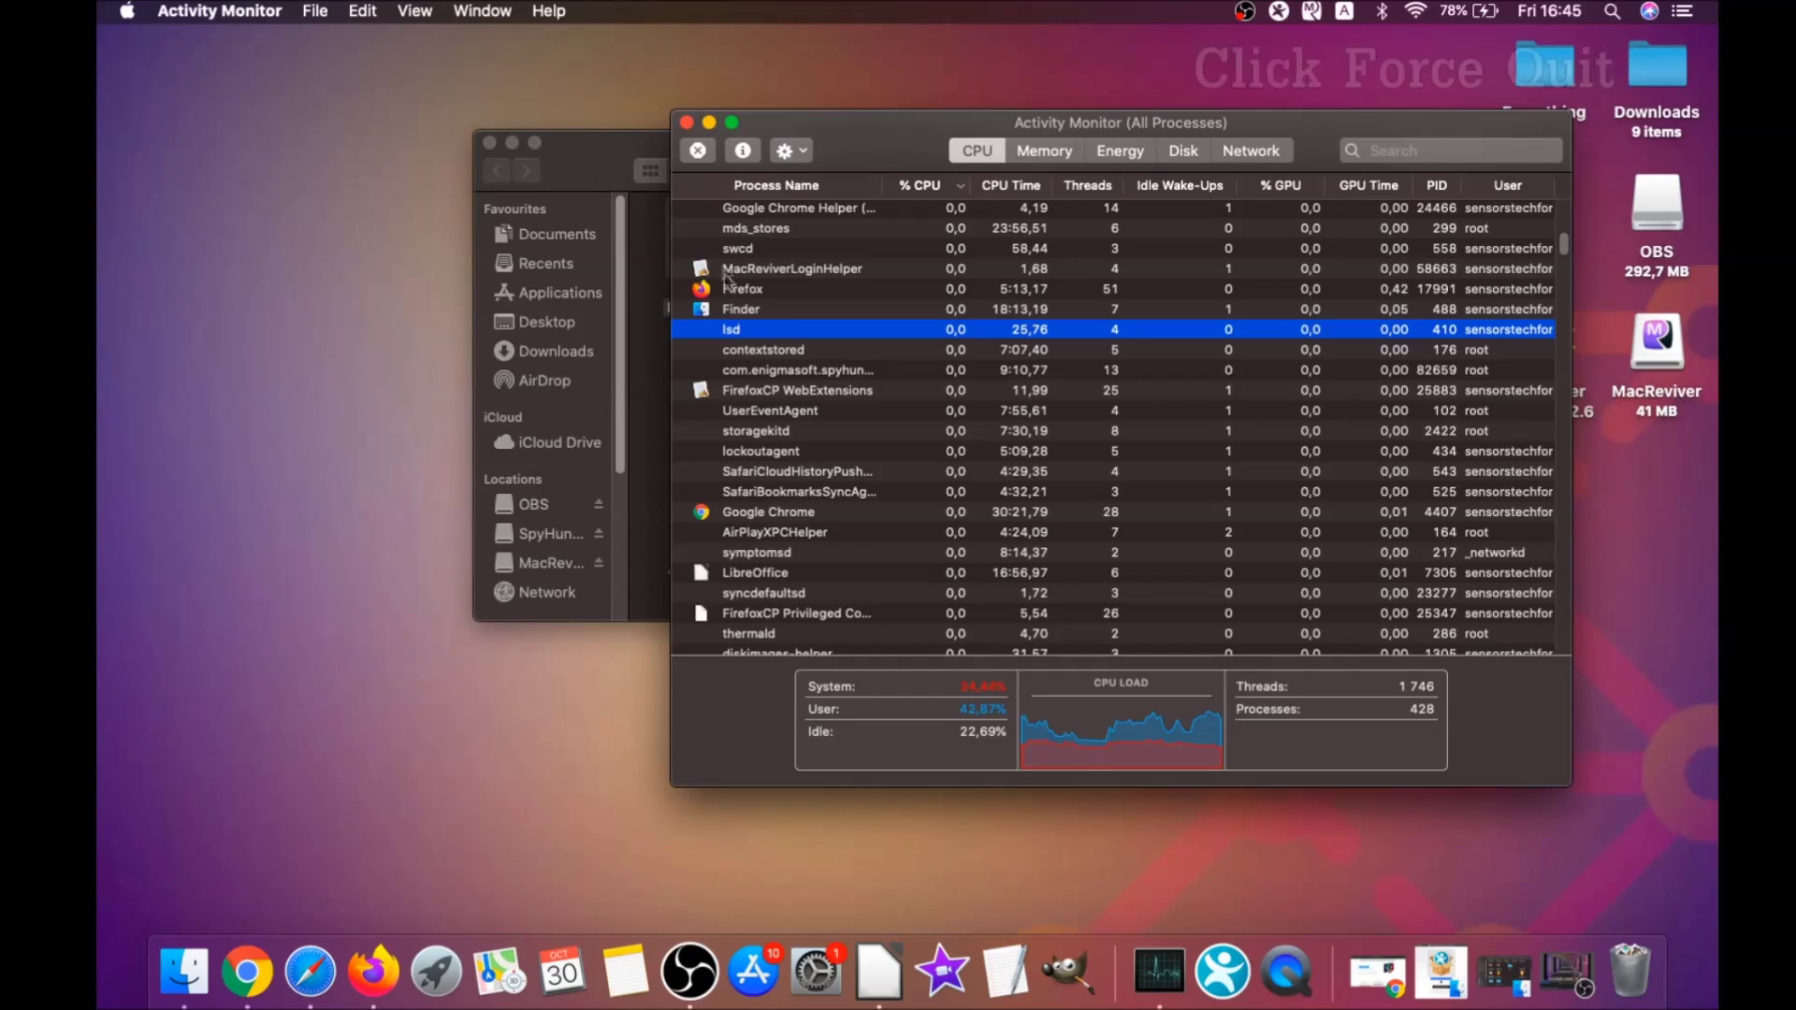
click(698, 151)
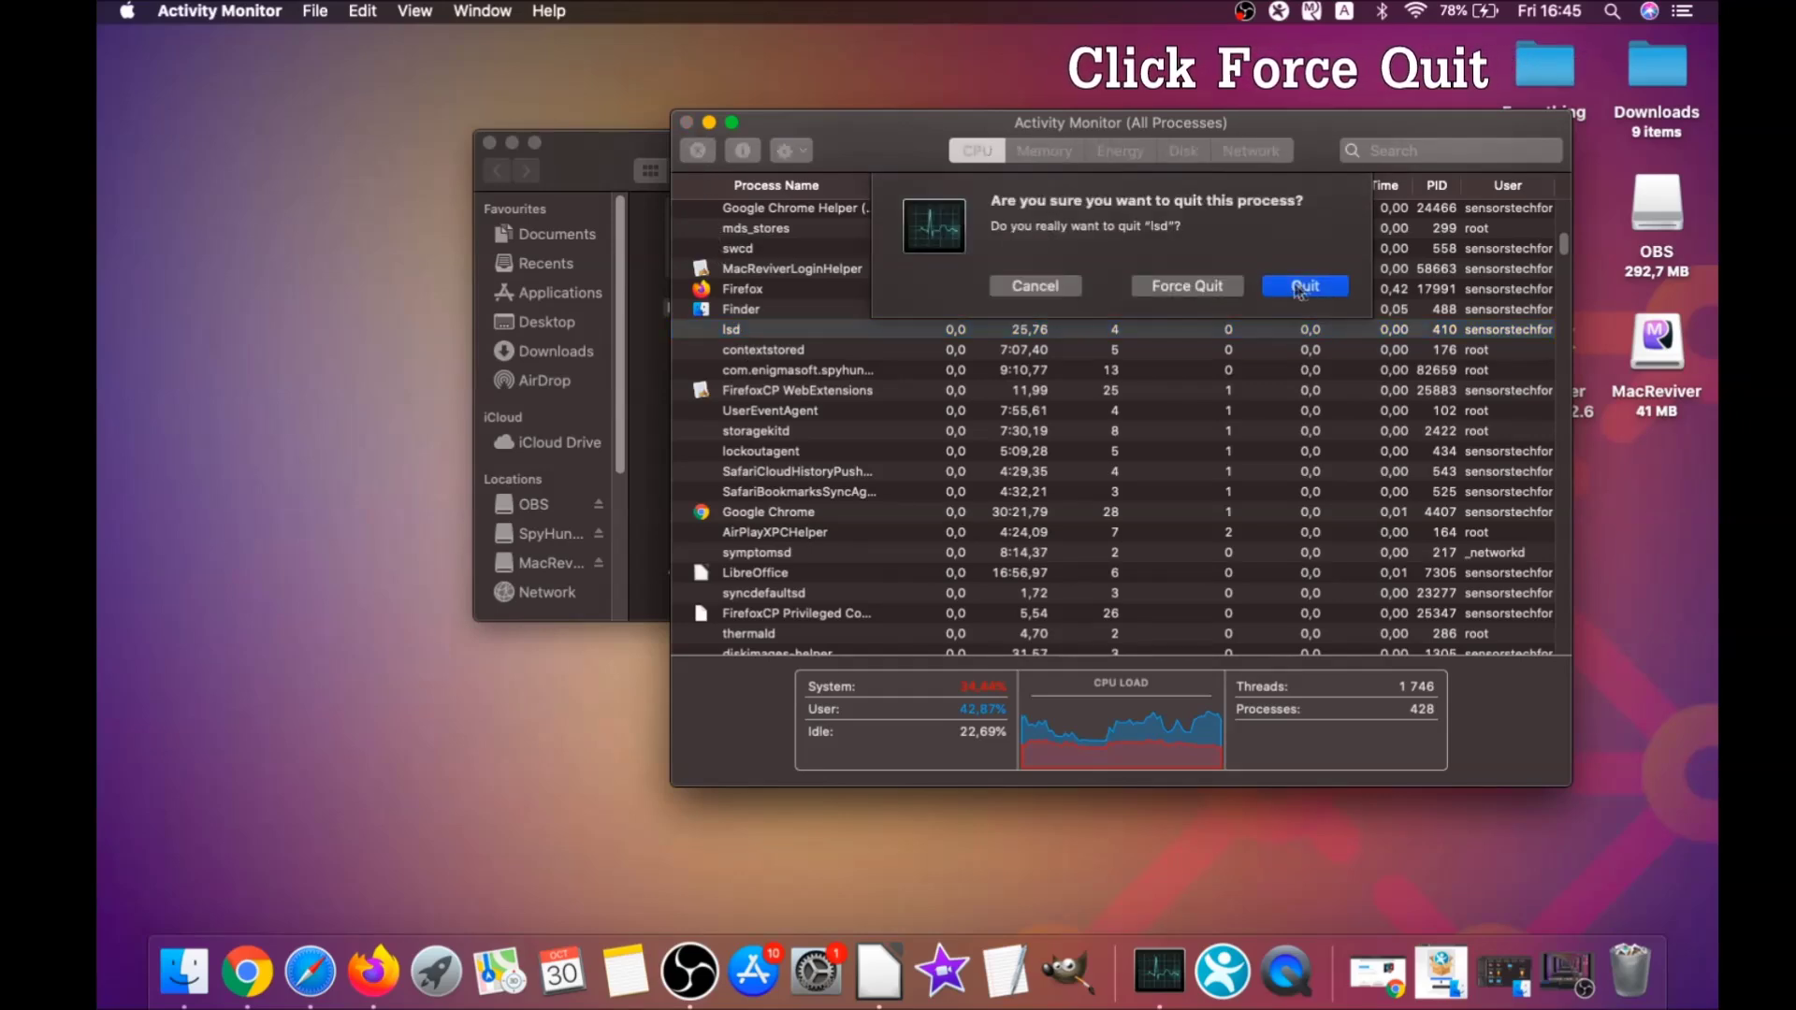
click(1225, 289)
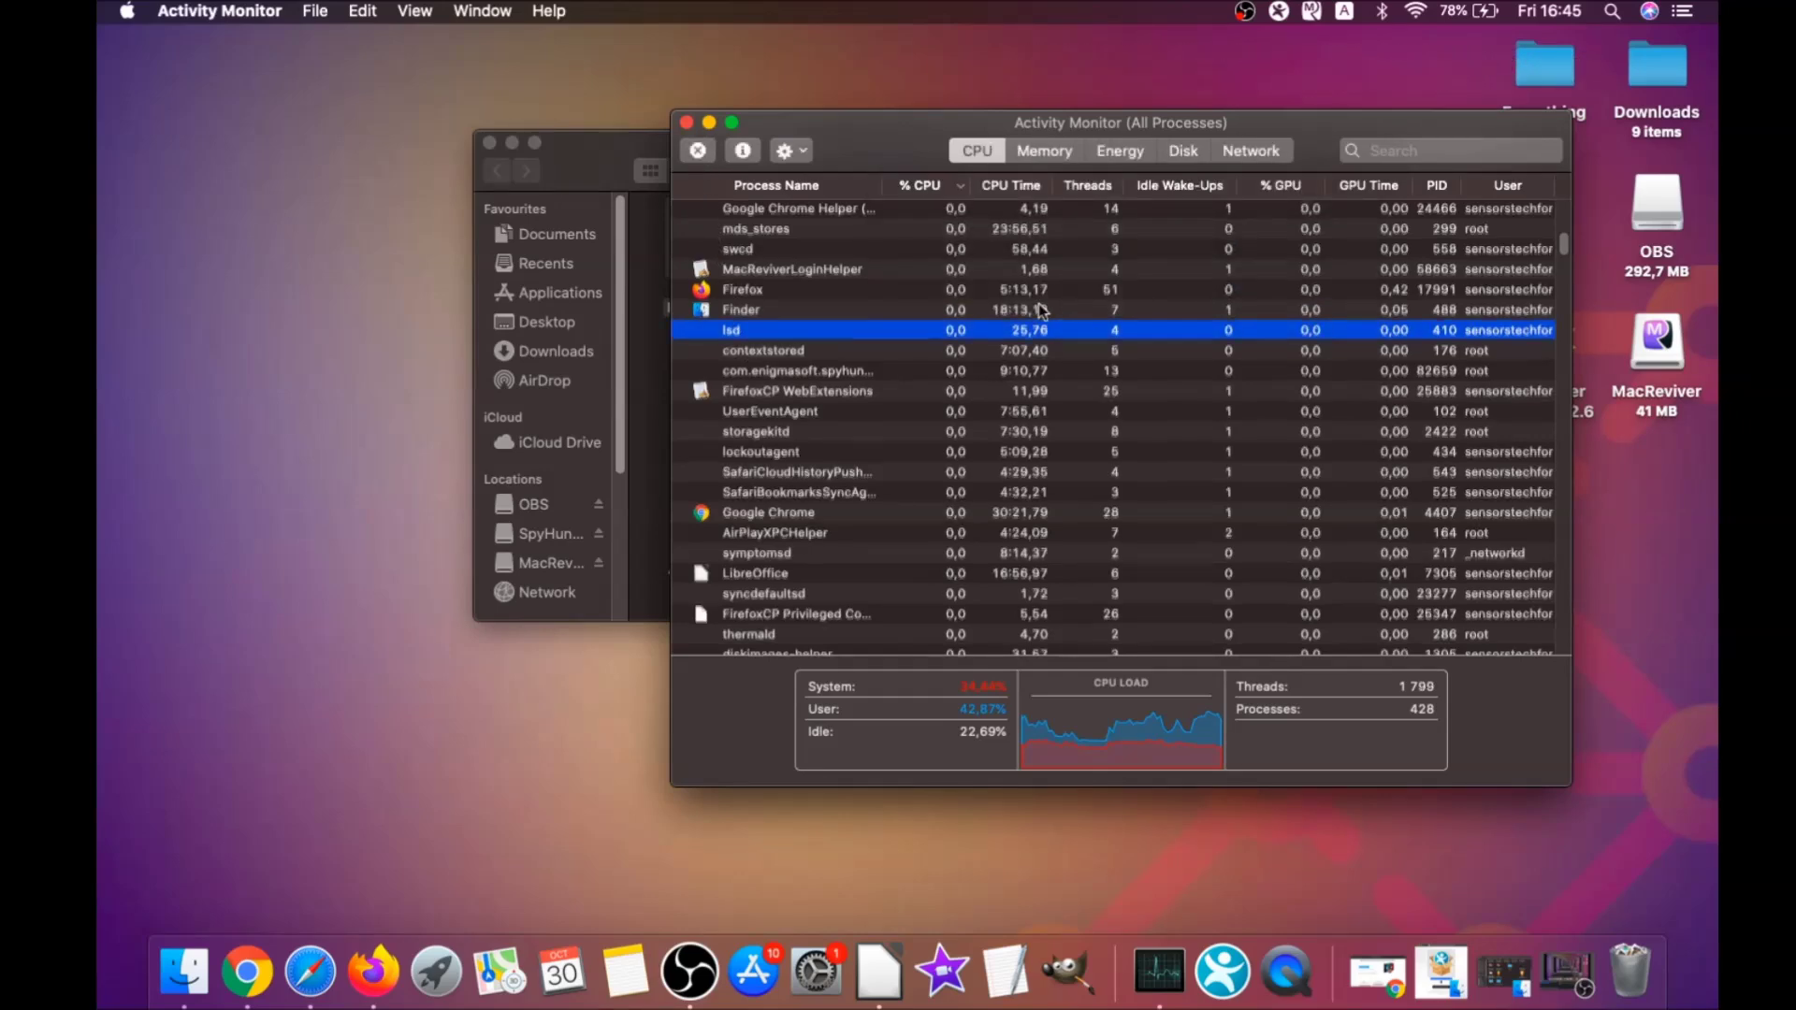
Force quit MacReviverLoginHelper, then close Activity Monitor and the Utilities window.
click(832, 332)
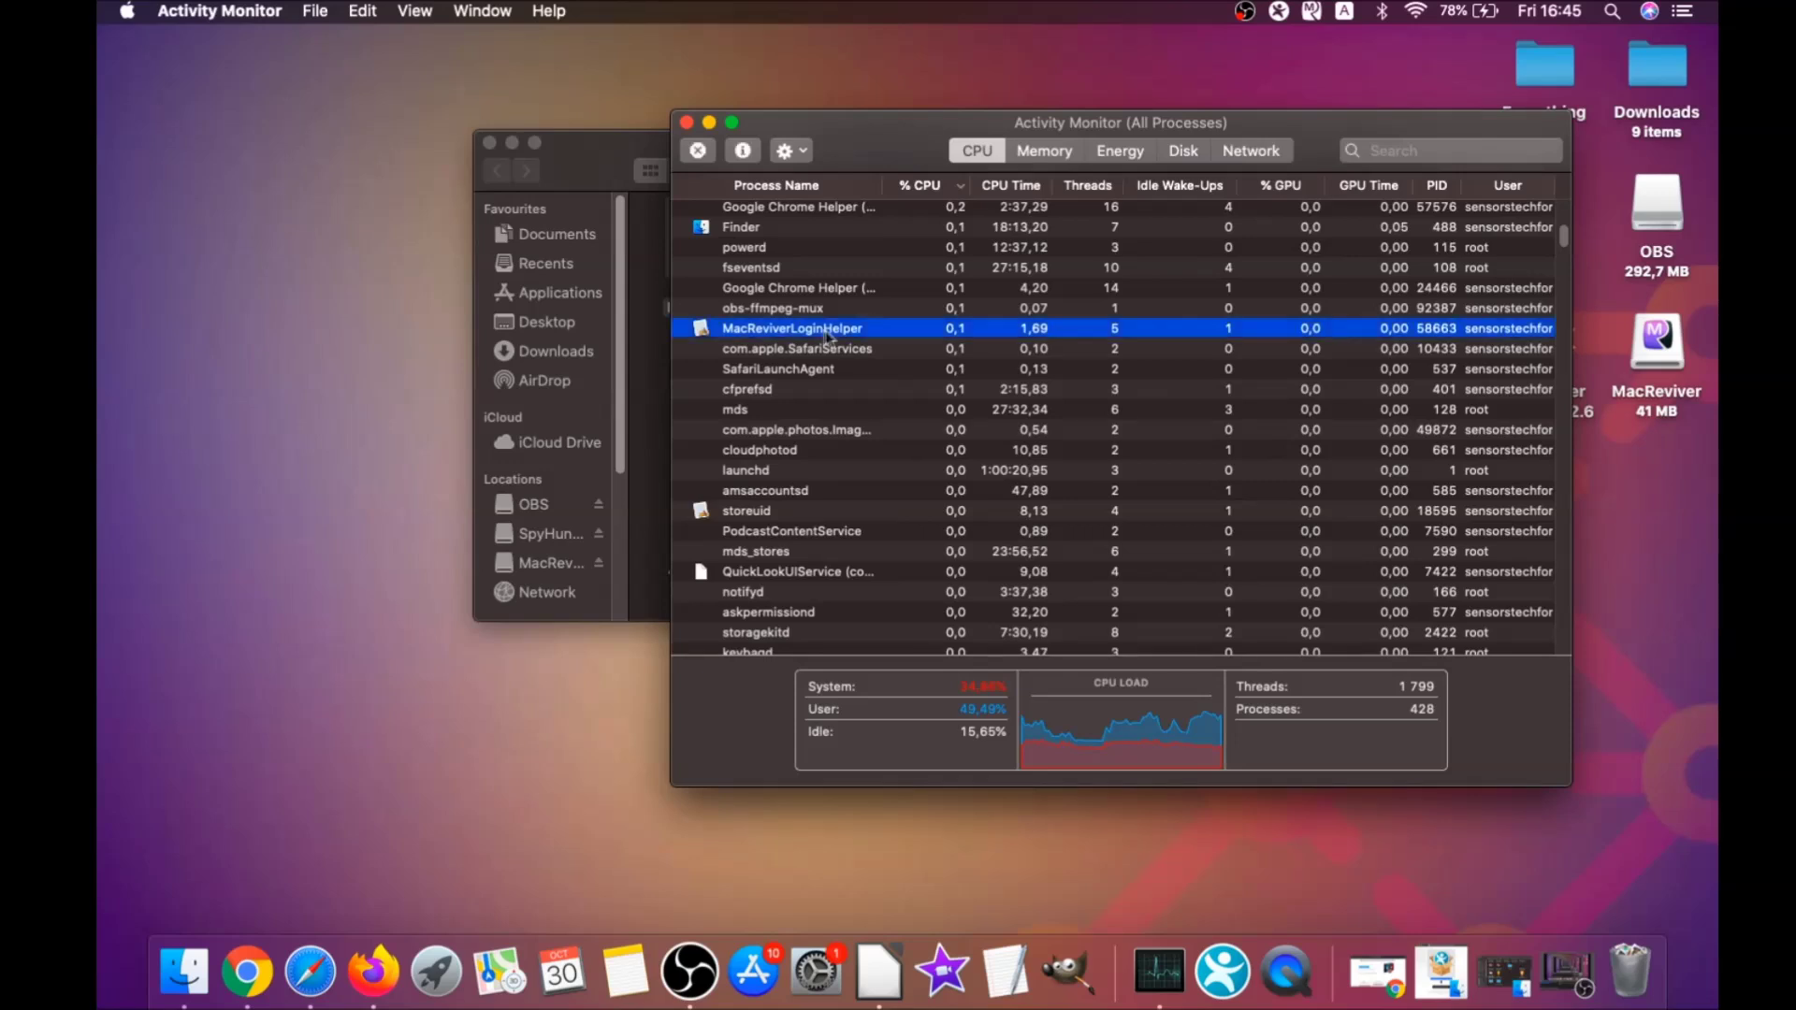
click(703, 153)
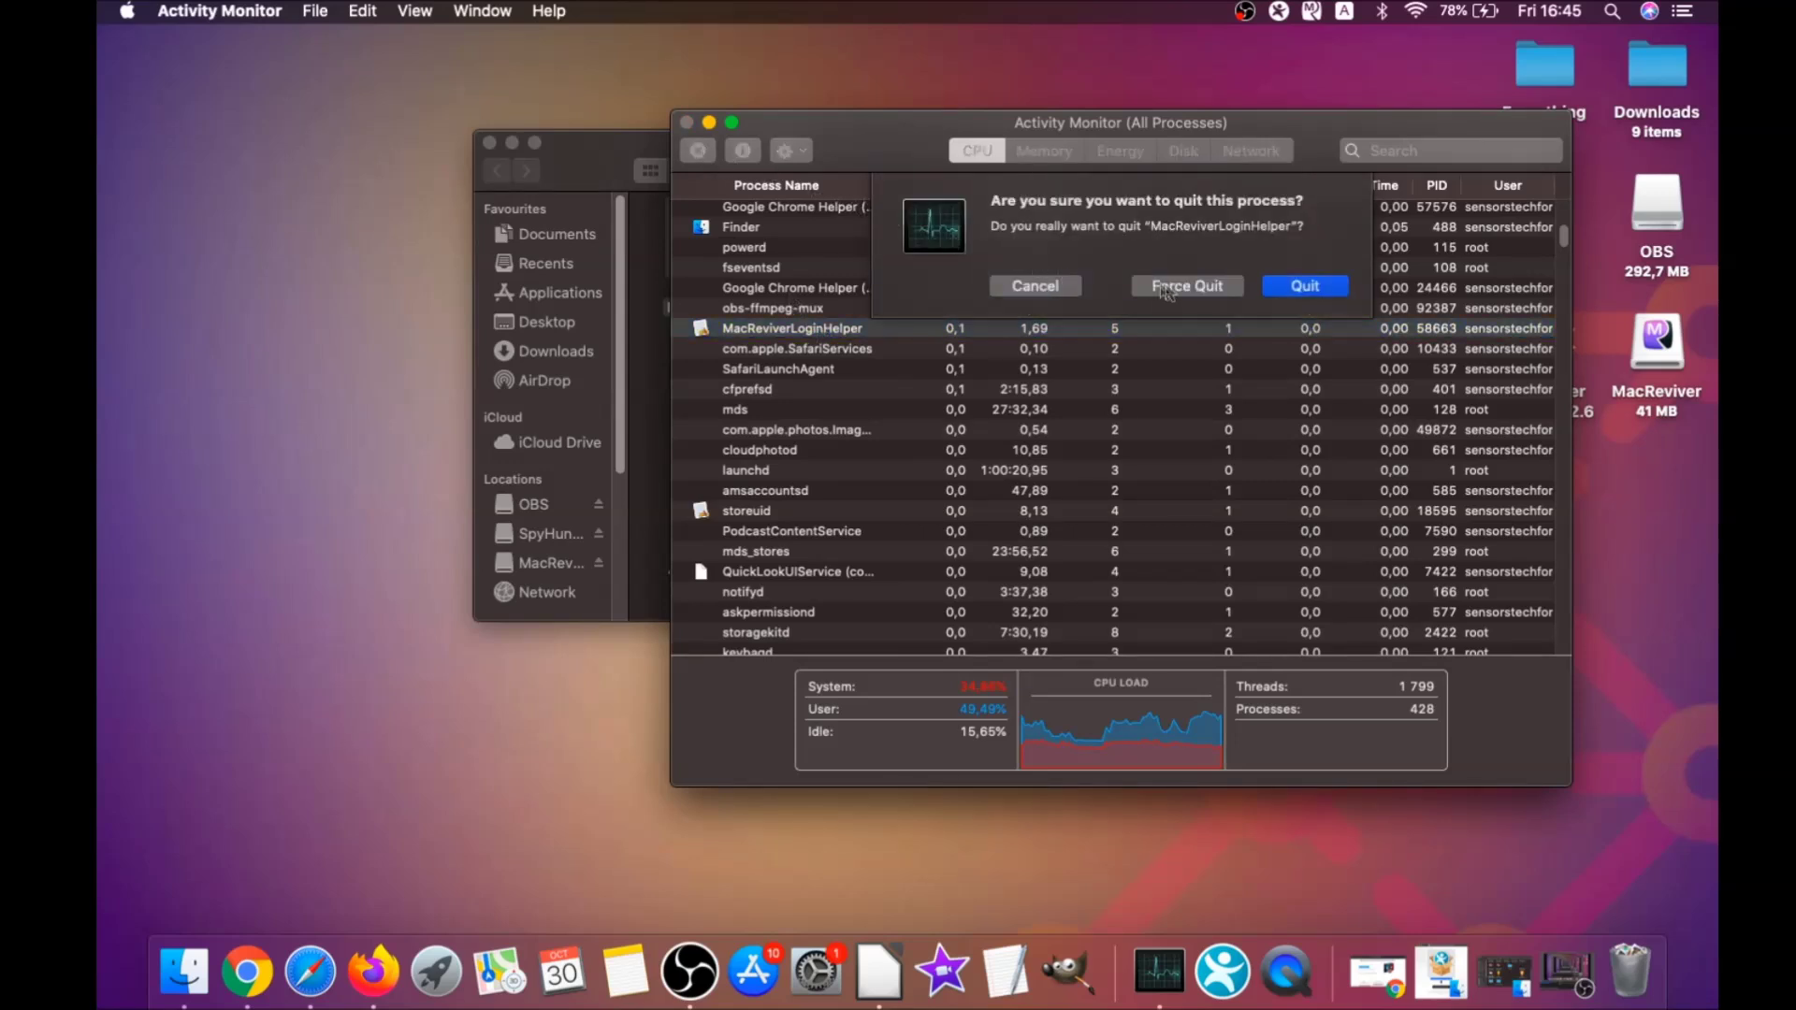
click(1160, 287)
scroll(823, 320, up, 5)
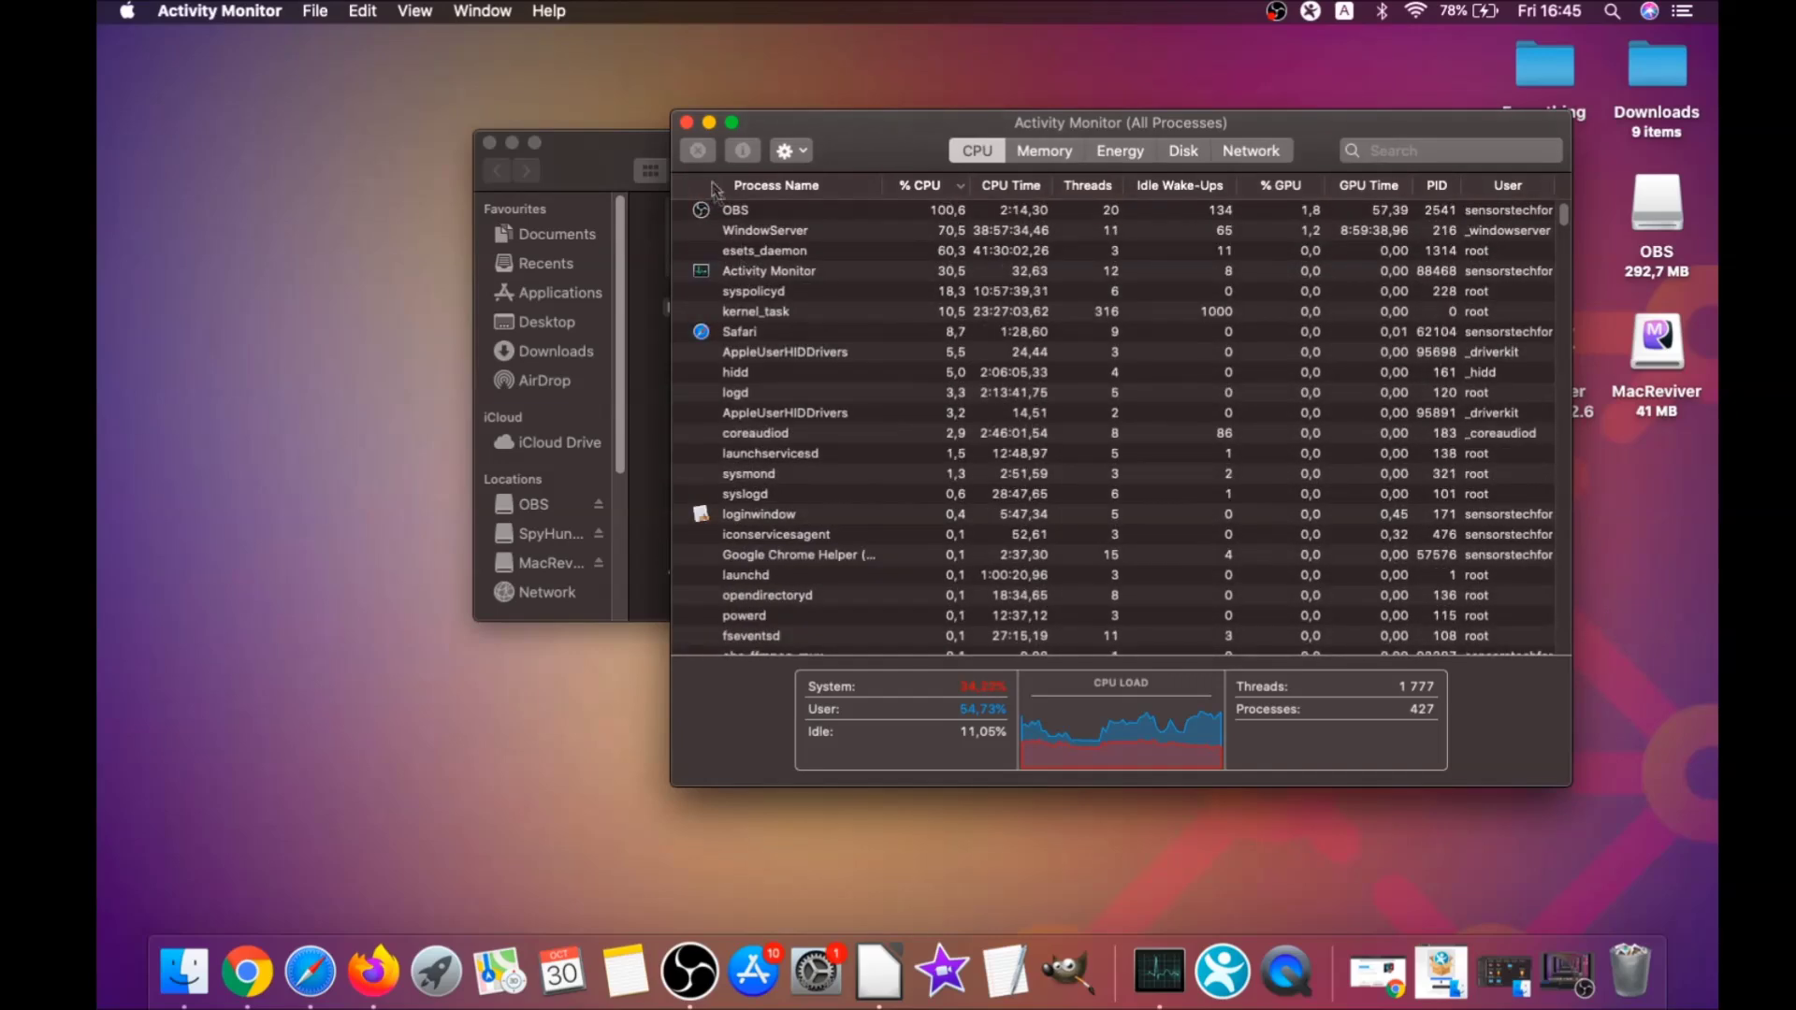
click(687, 123)
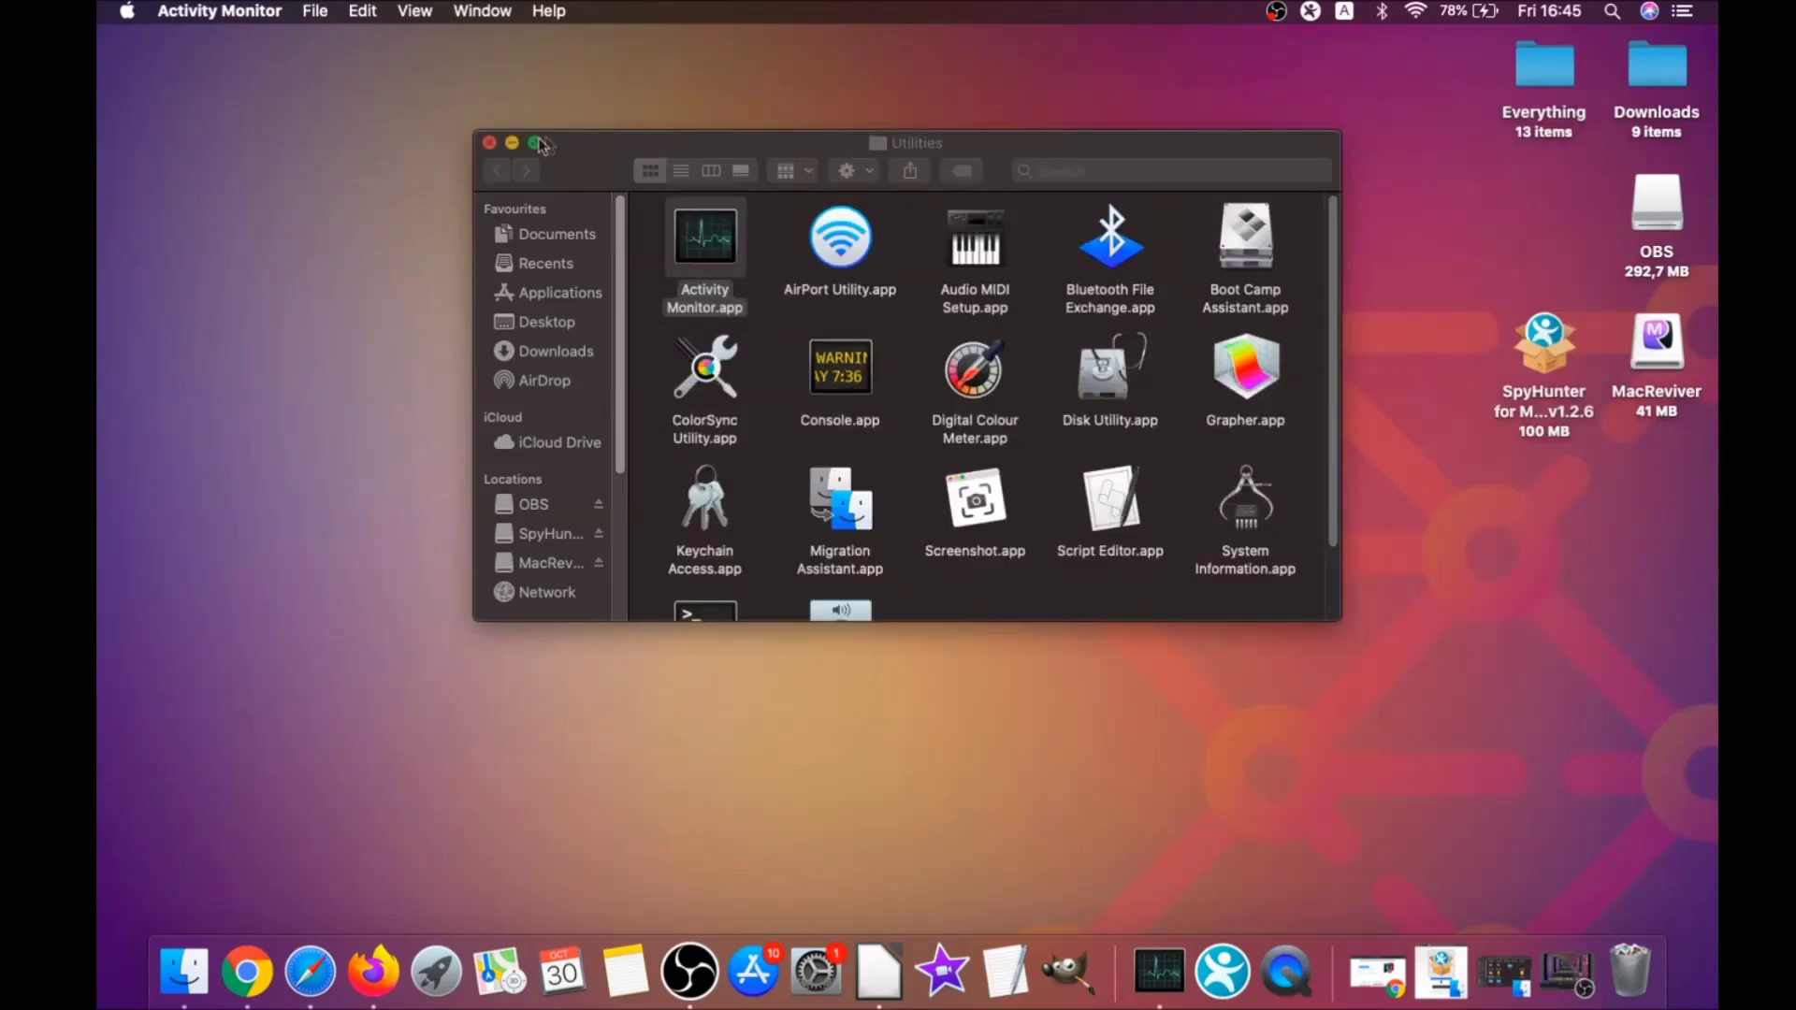
click(488, 143)
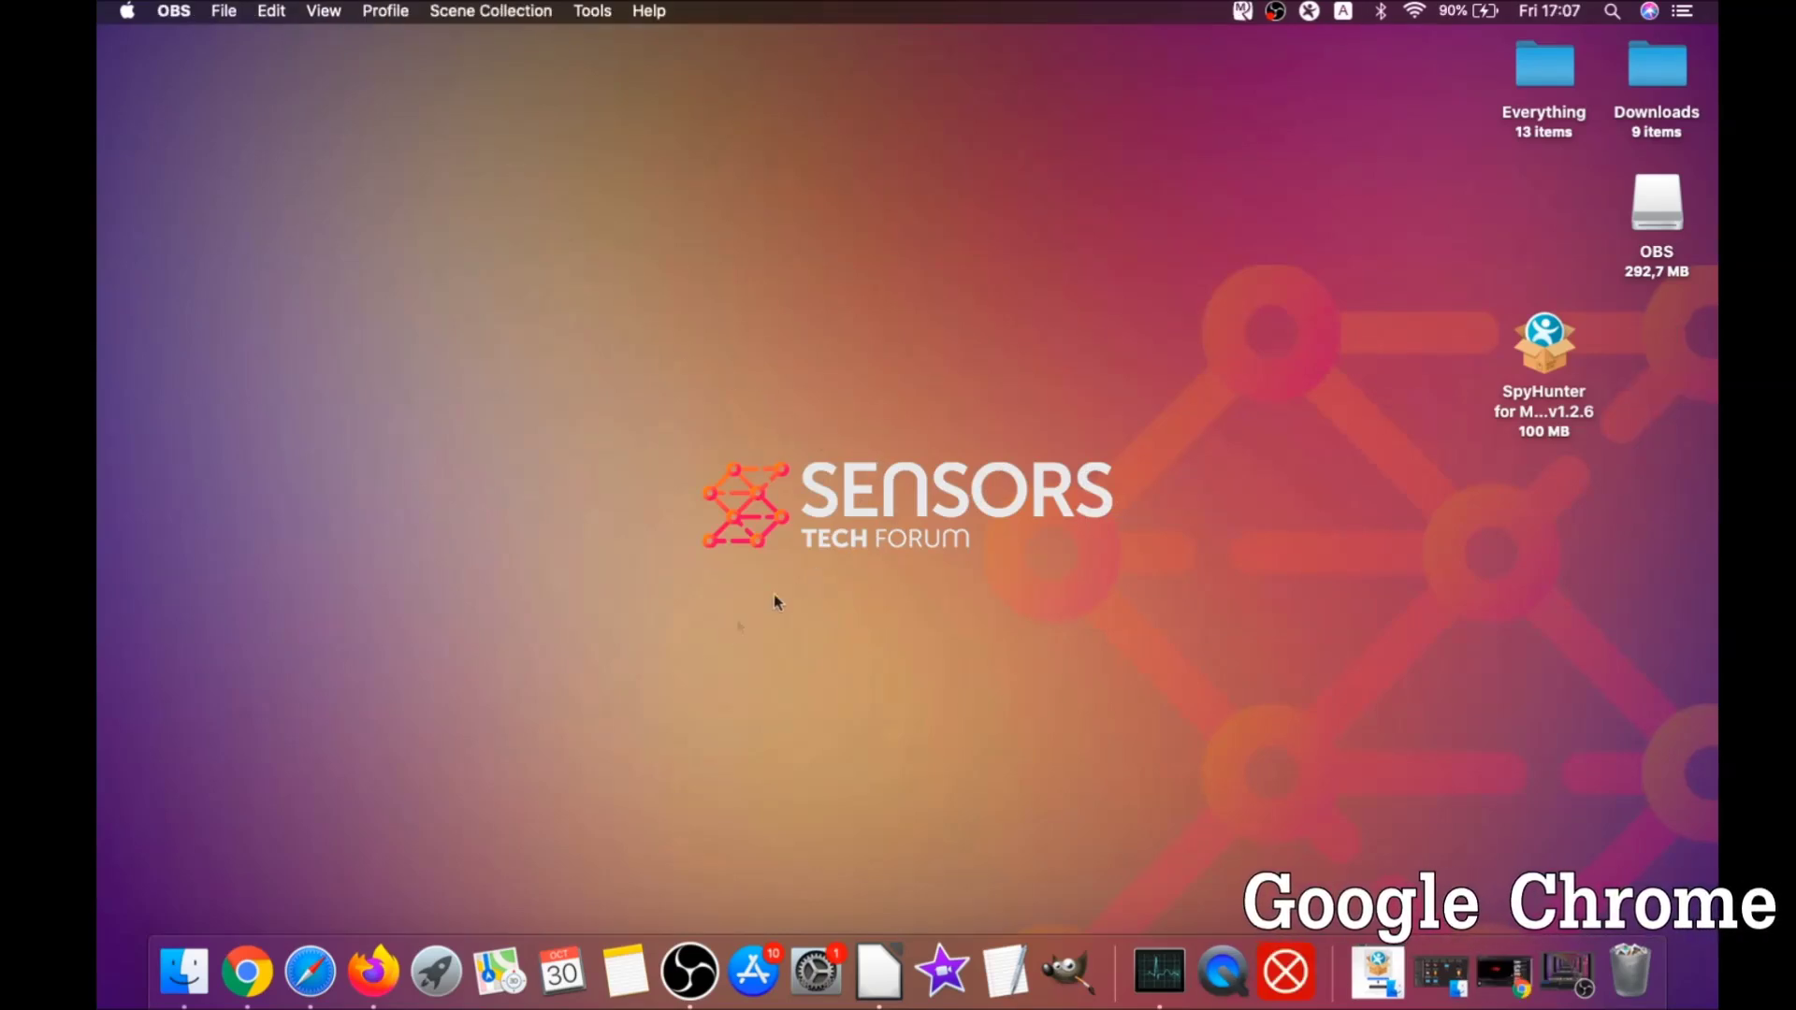
In Chrome, go to about://settings/clearBrowserData from the address bar.
click(247, 971)
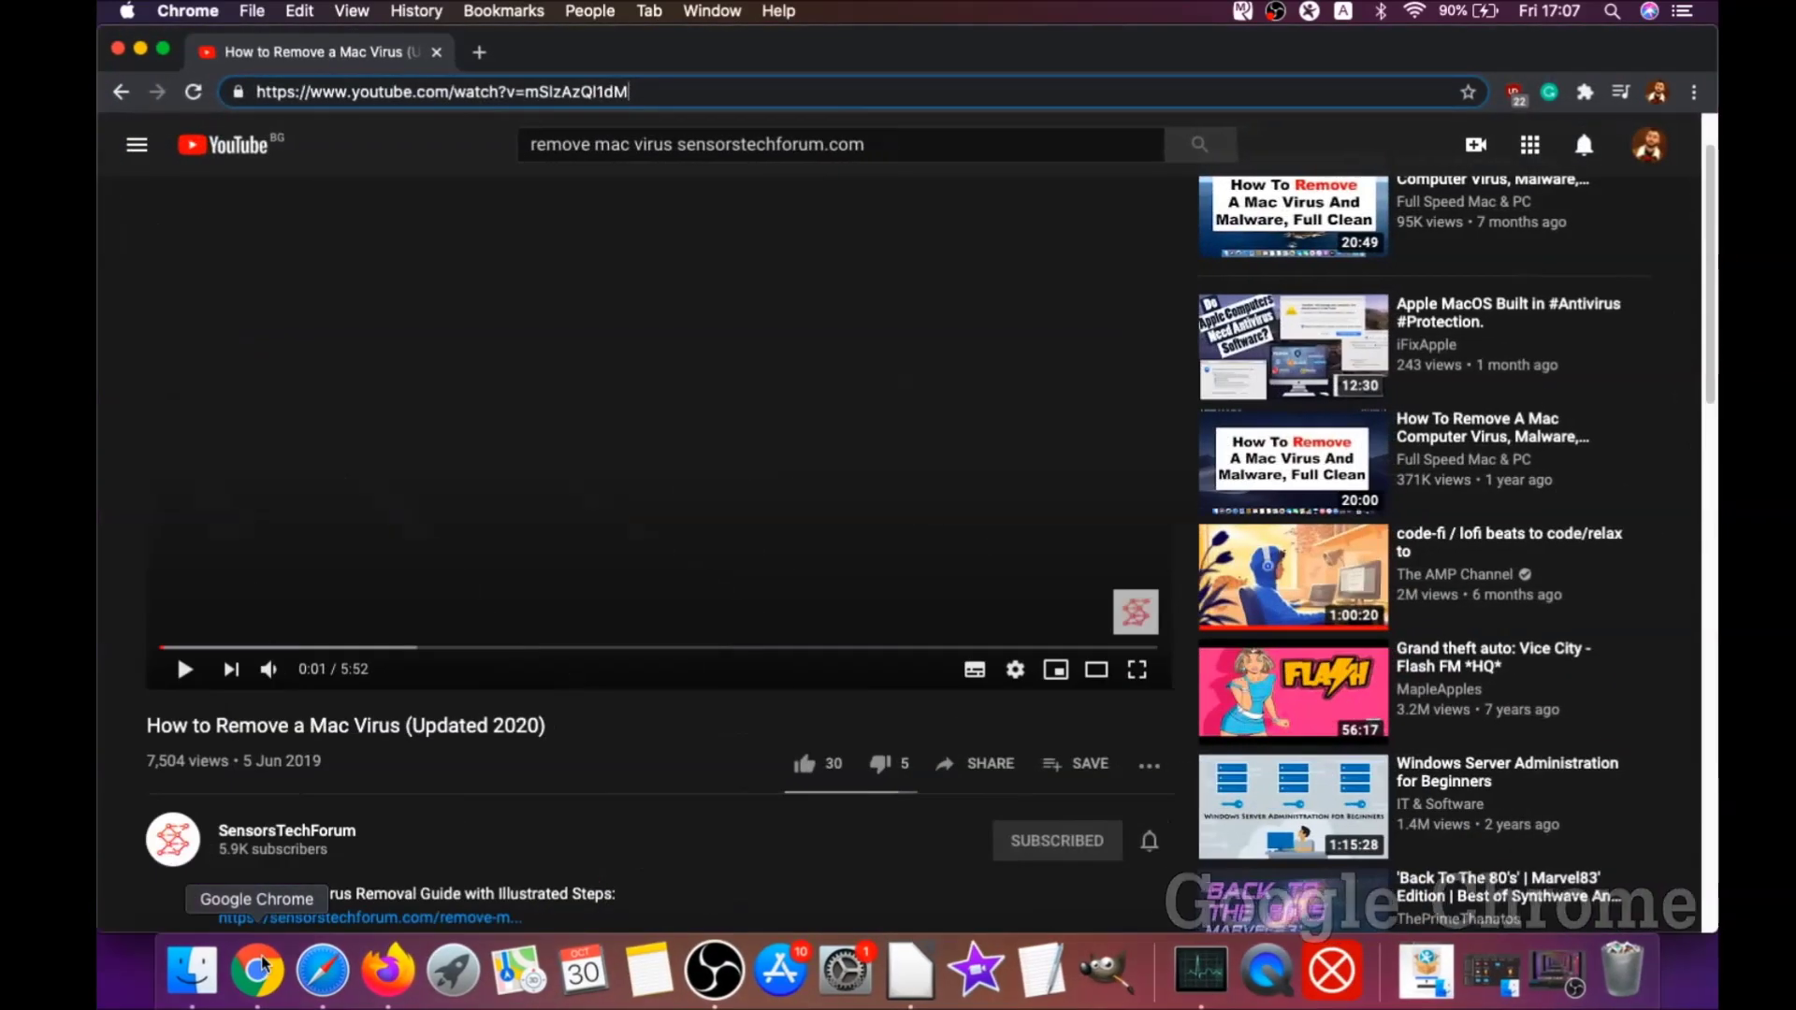
drag(634, 94, 321, 97)
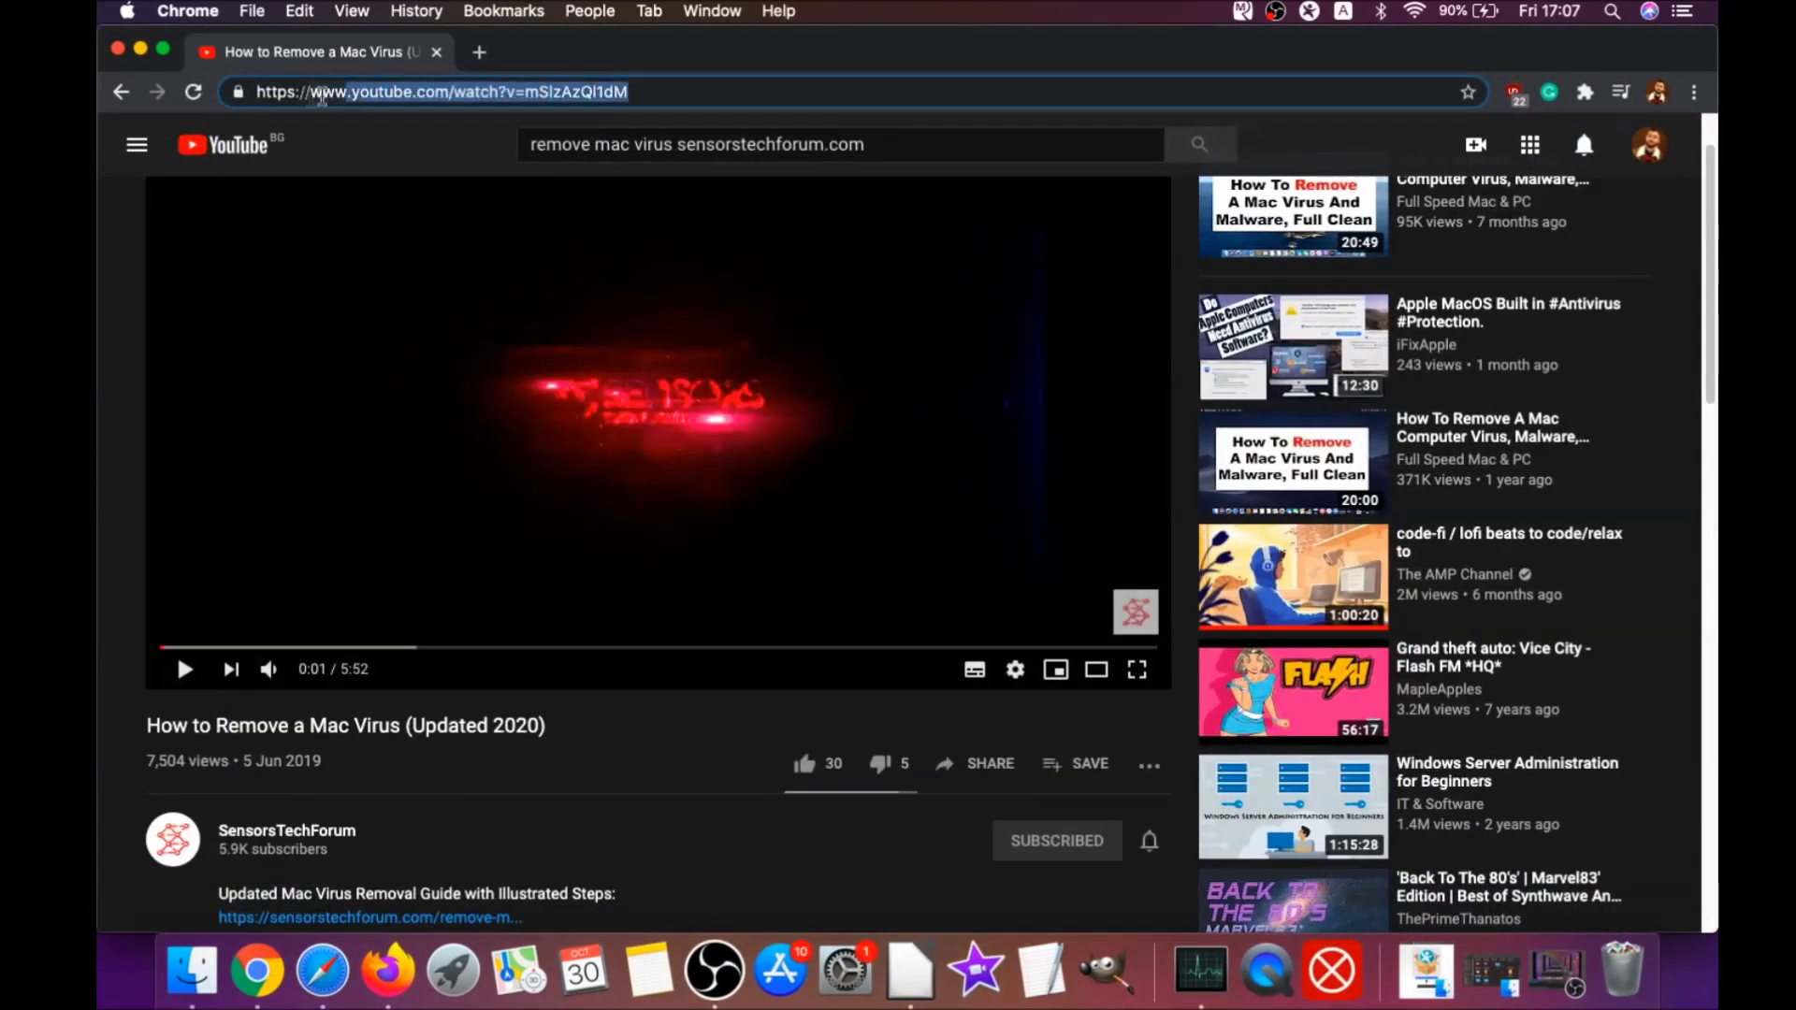
text(about)
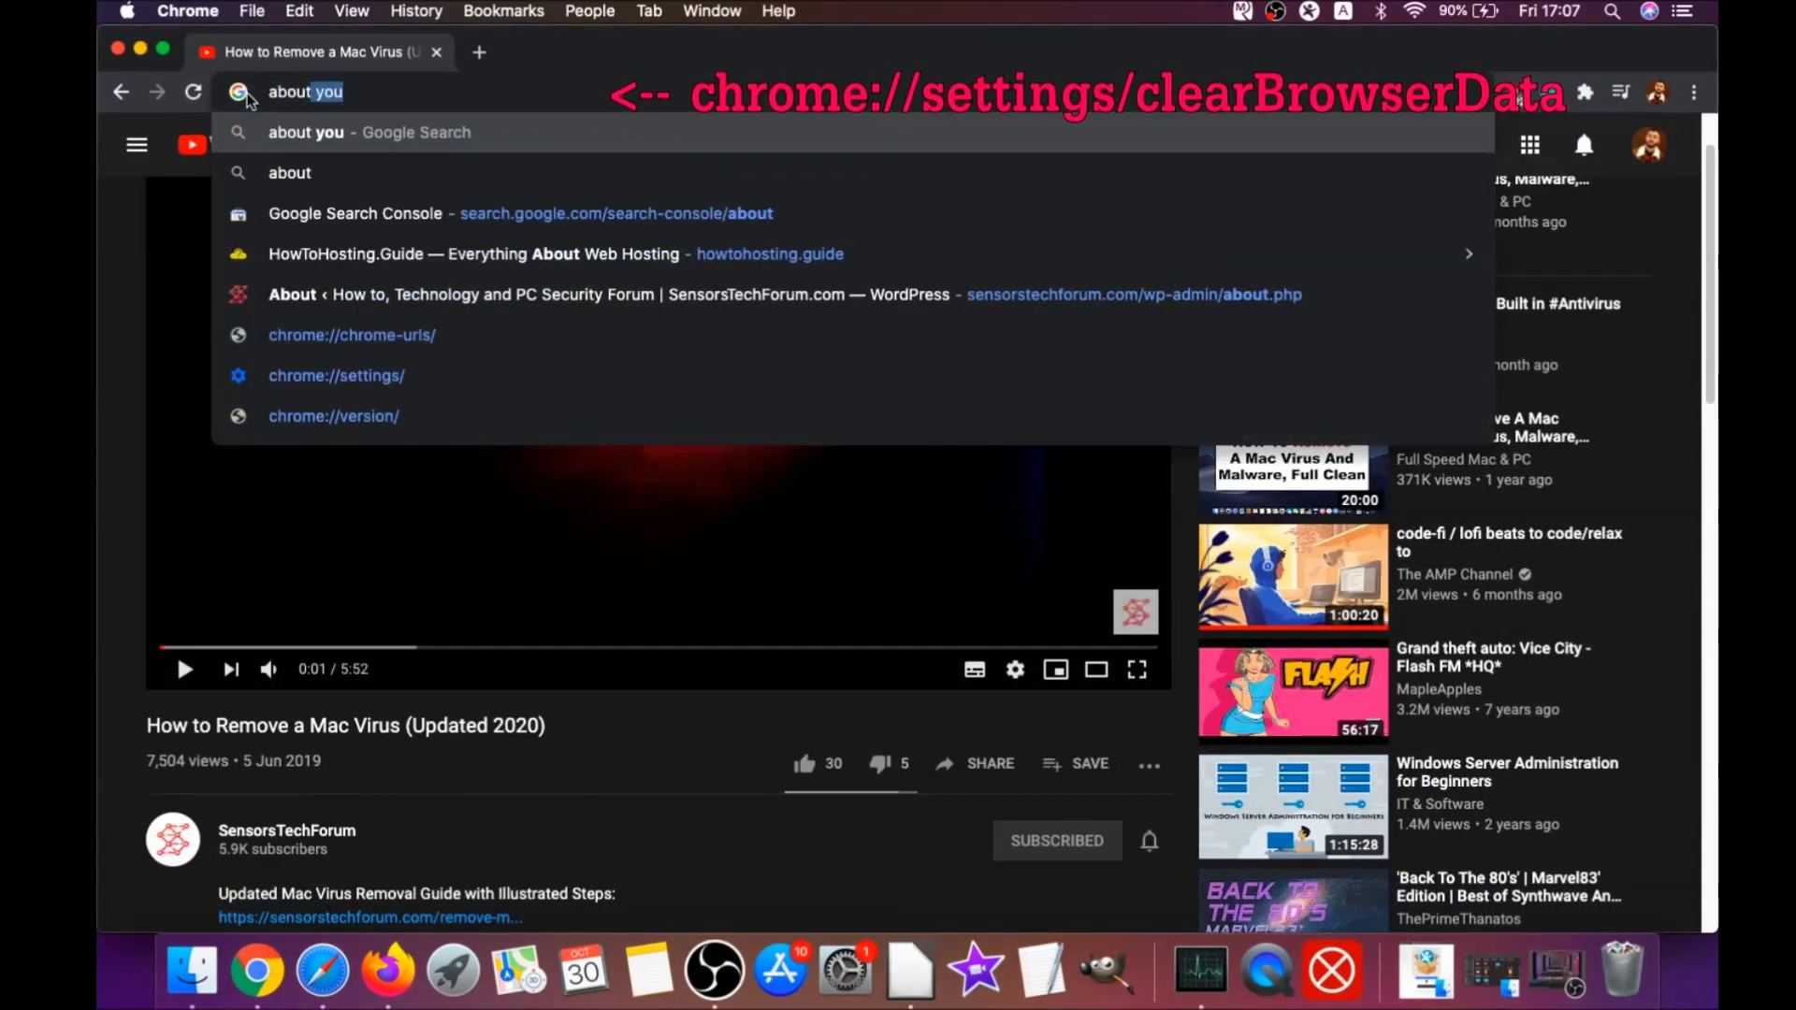
text(://)
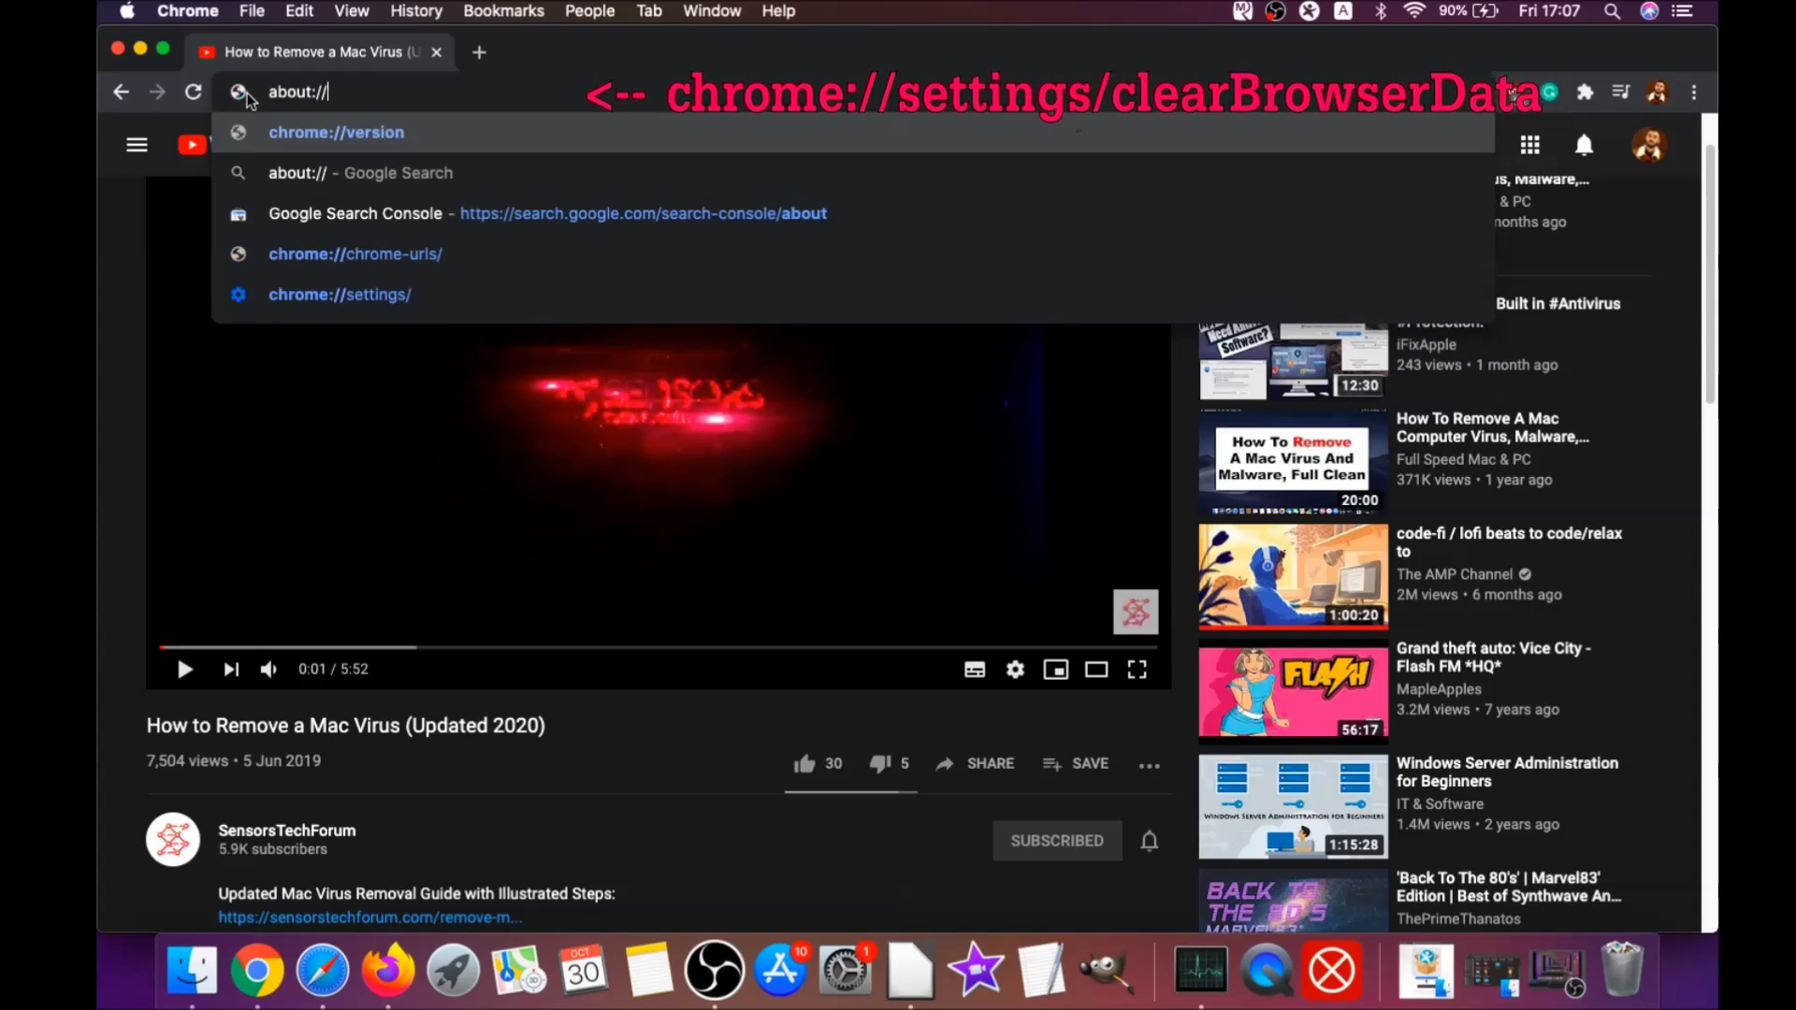
text(settings/)
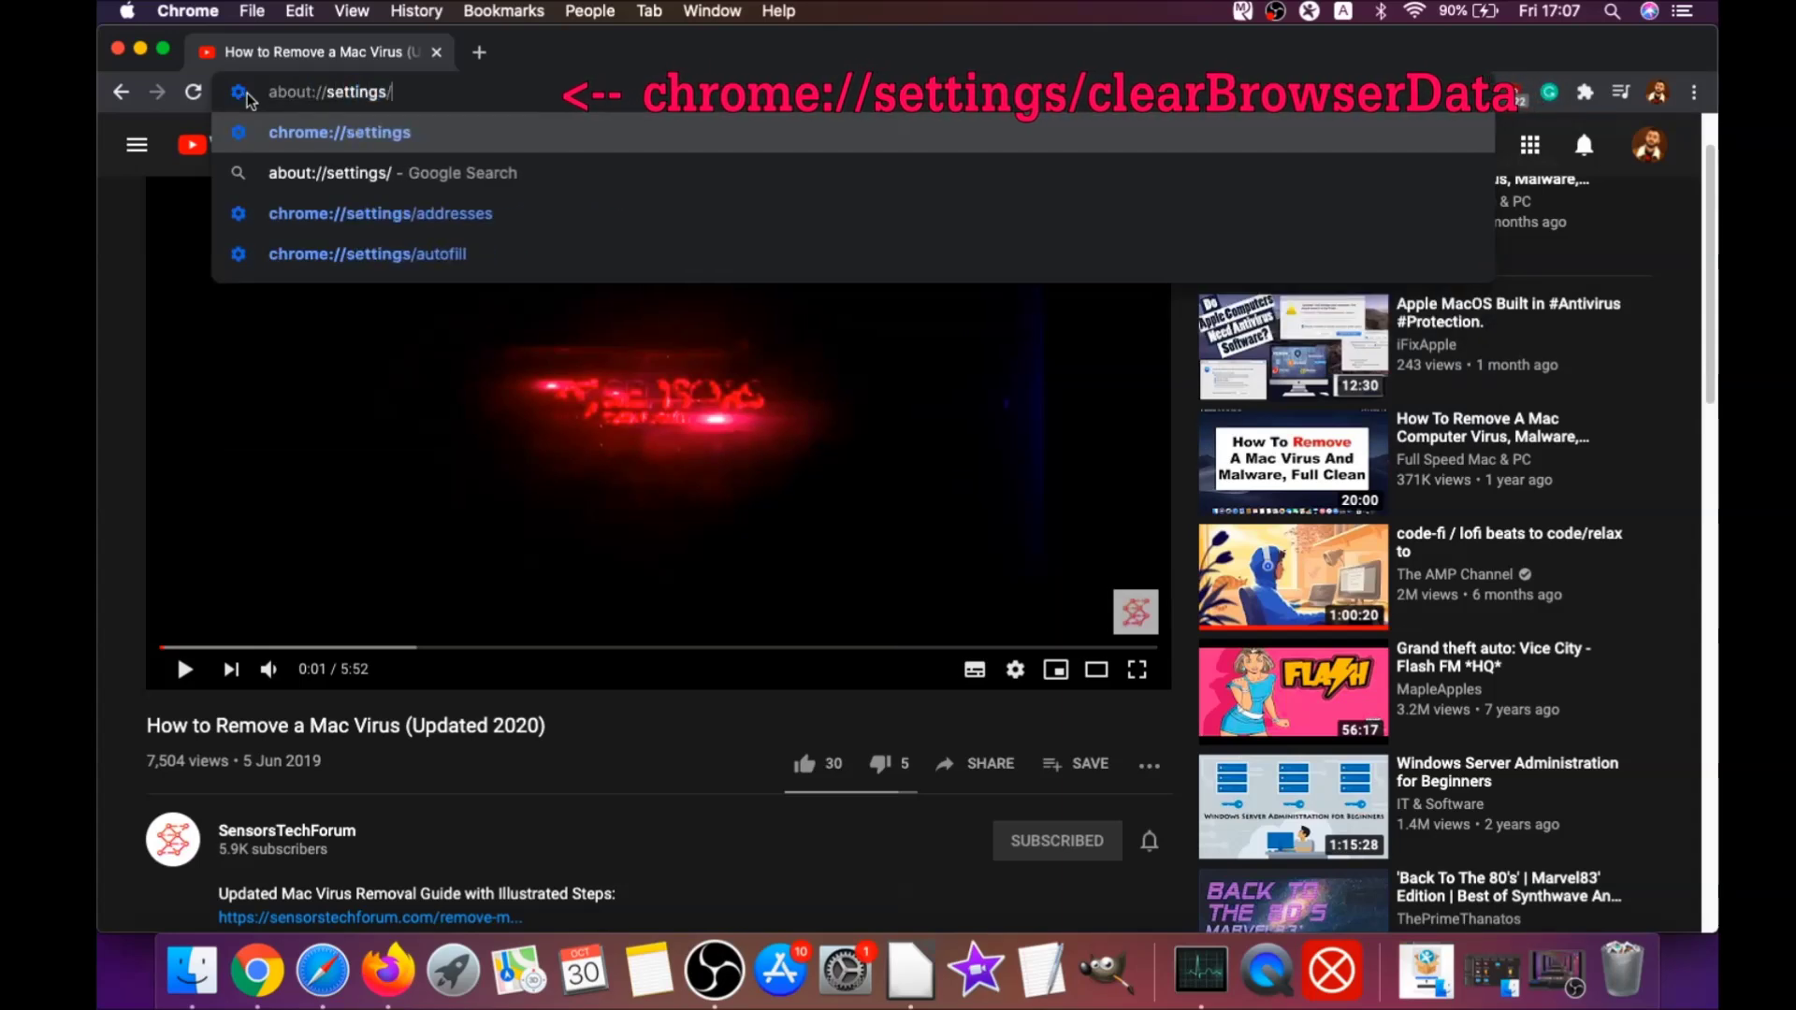
text(clearBrows)
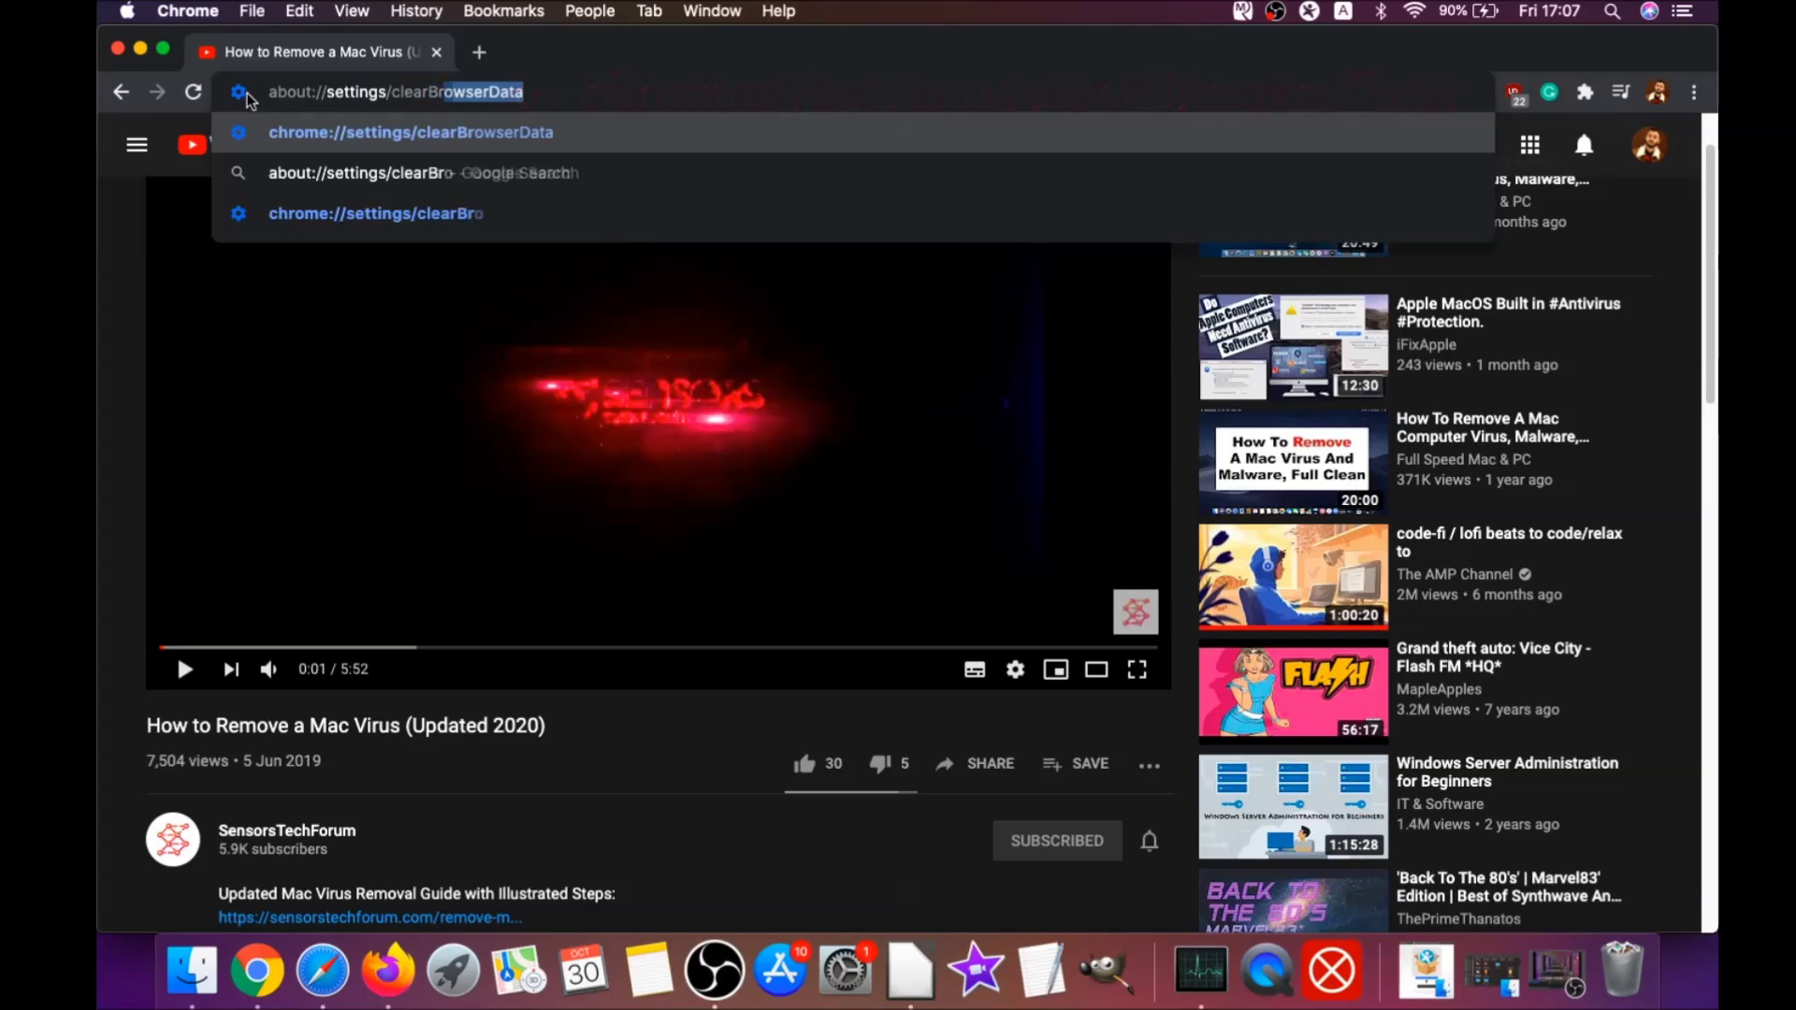
text(erData)
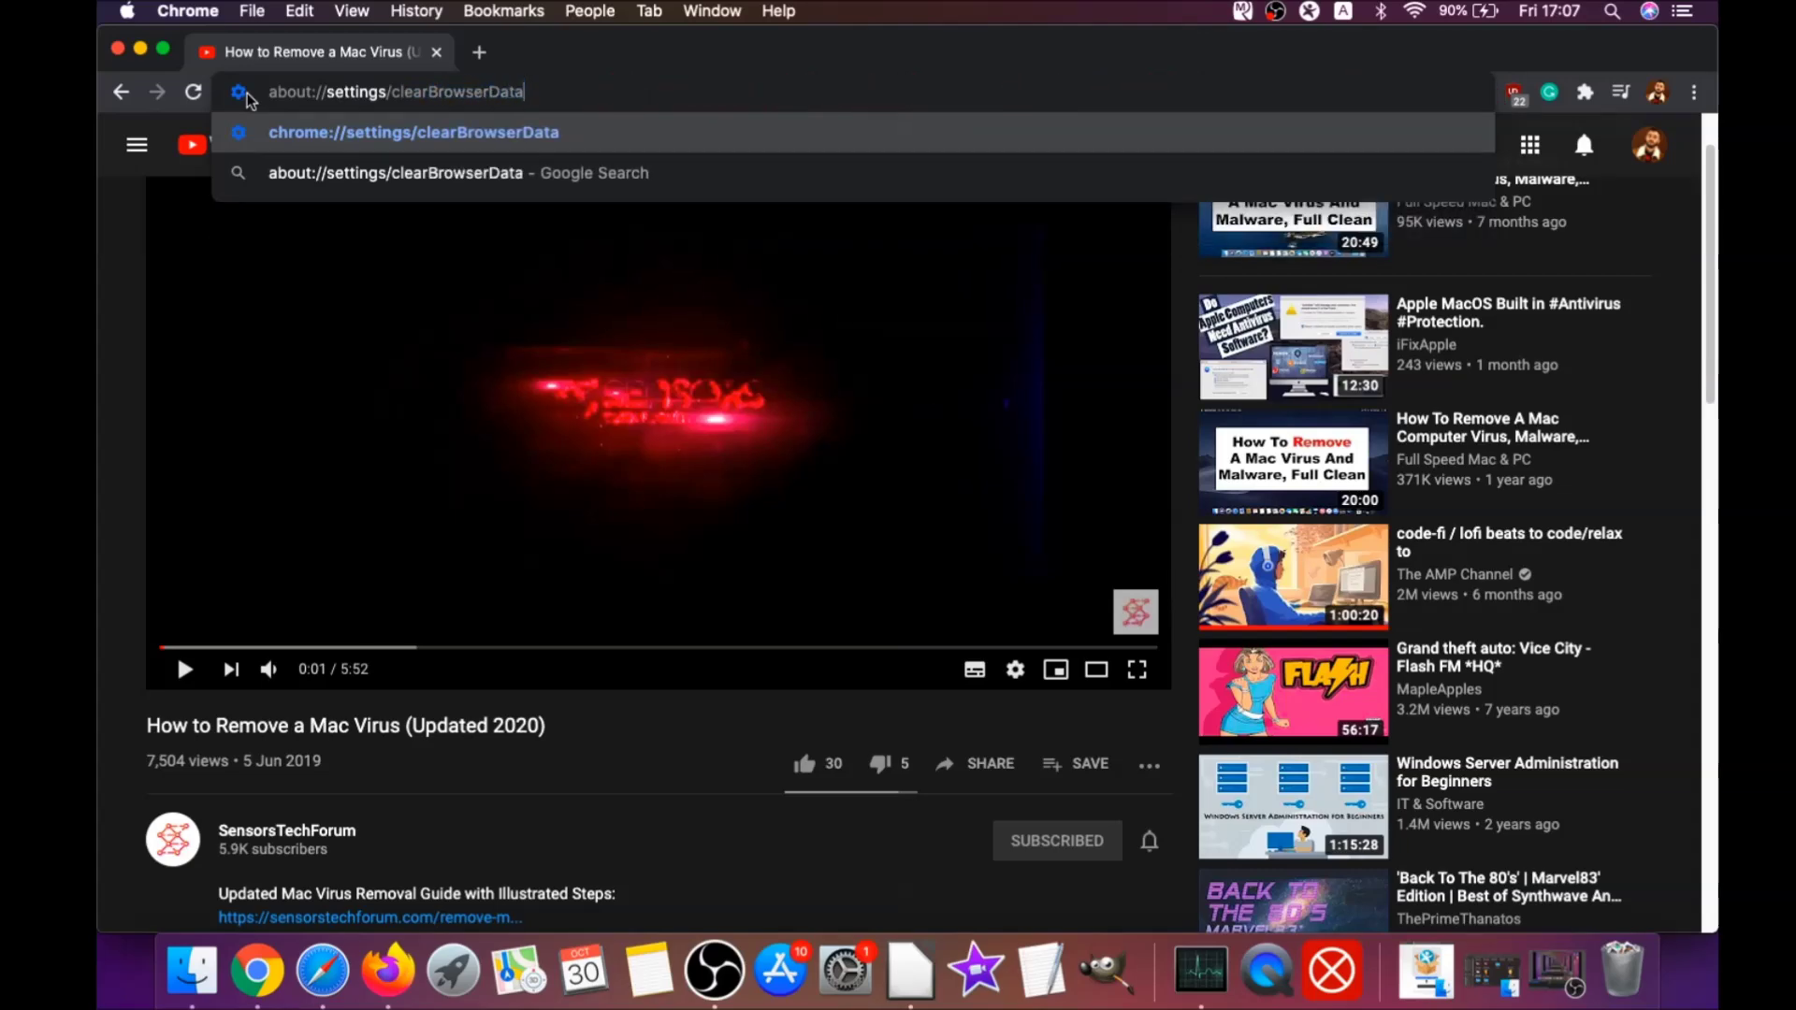
key(Return)
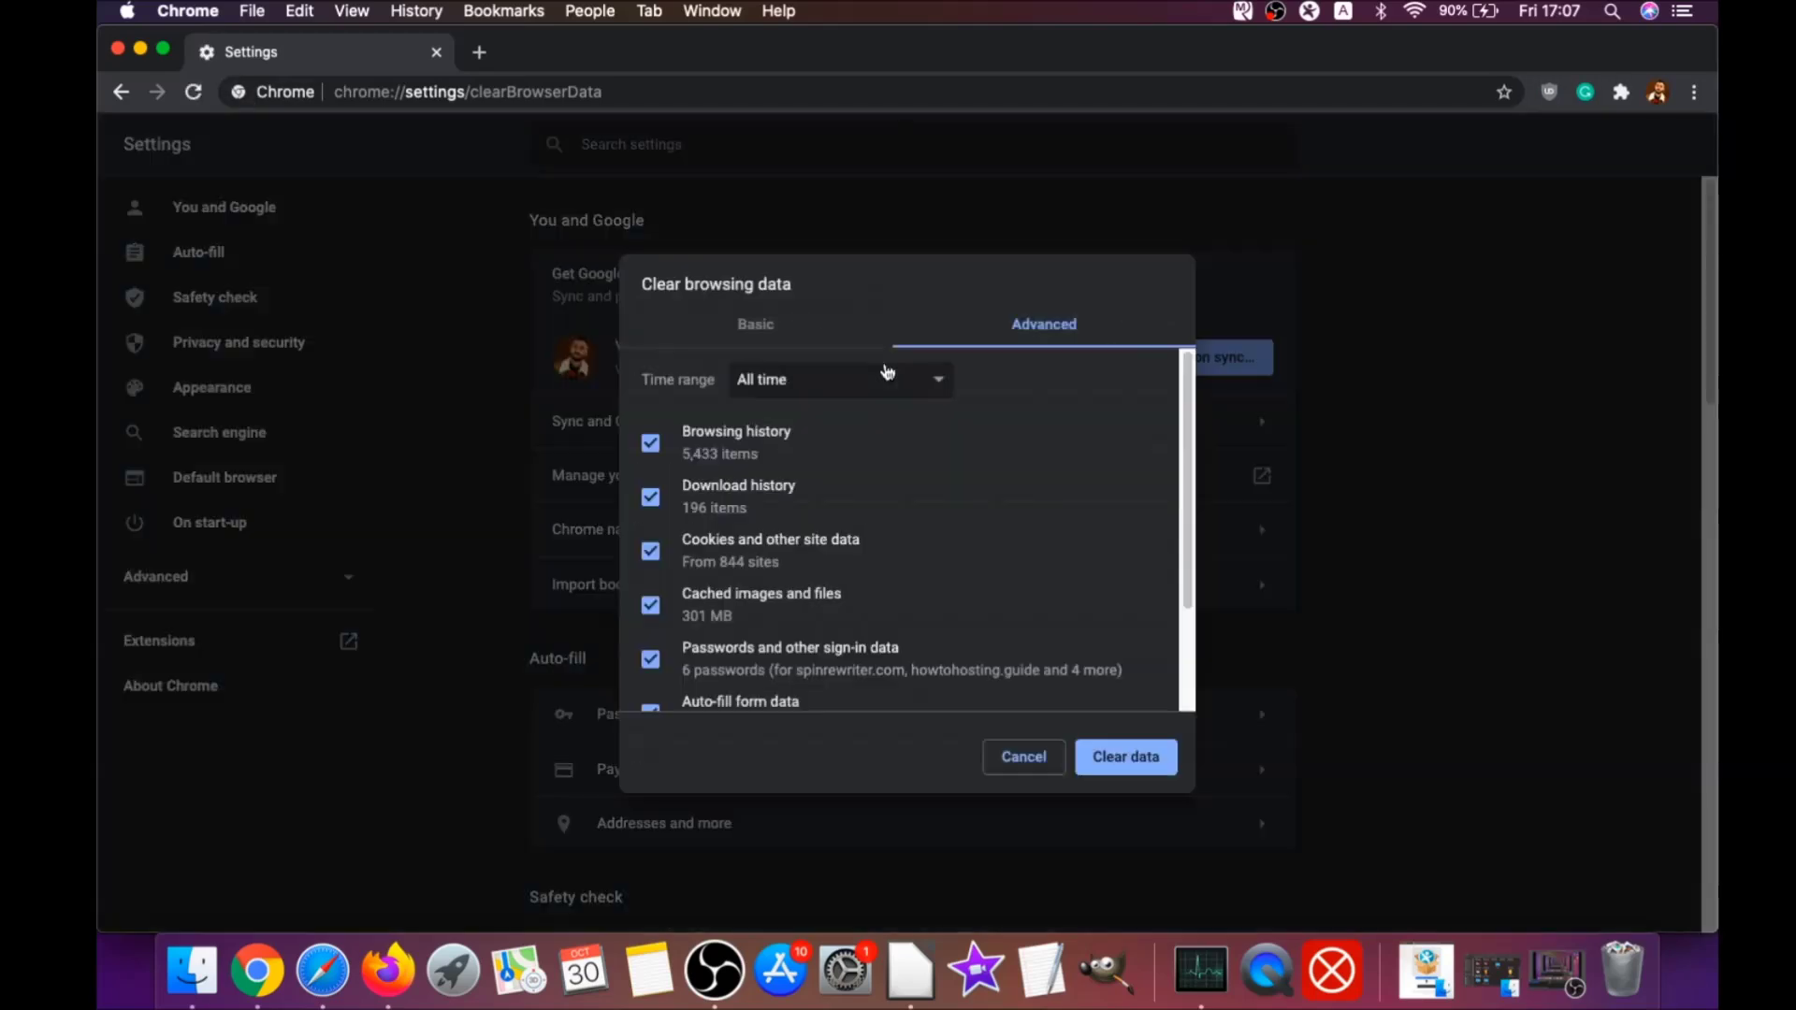
Clear All time browsing data, excluding Passwords and other sign-in data.
click(821, 384)
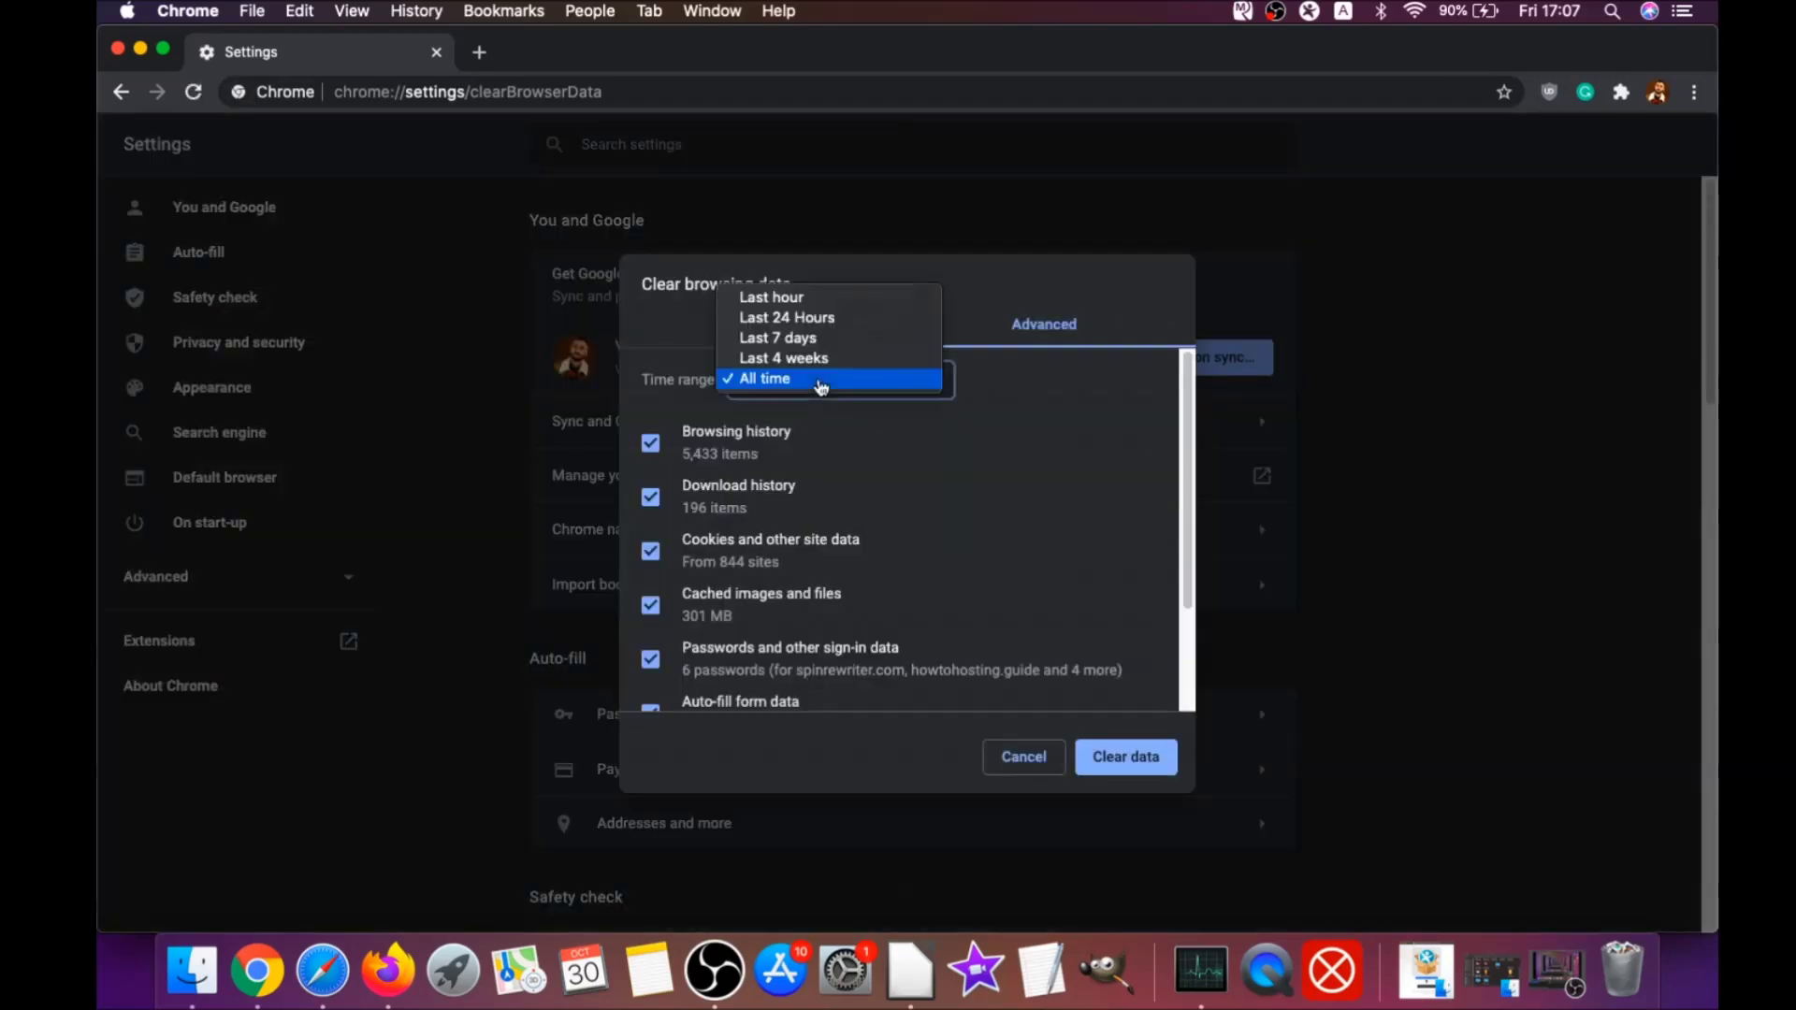
click(765, 379)
scroll(766, 440, down, 5)
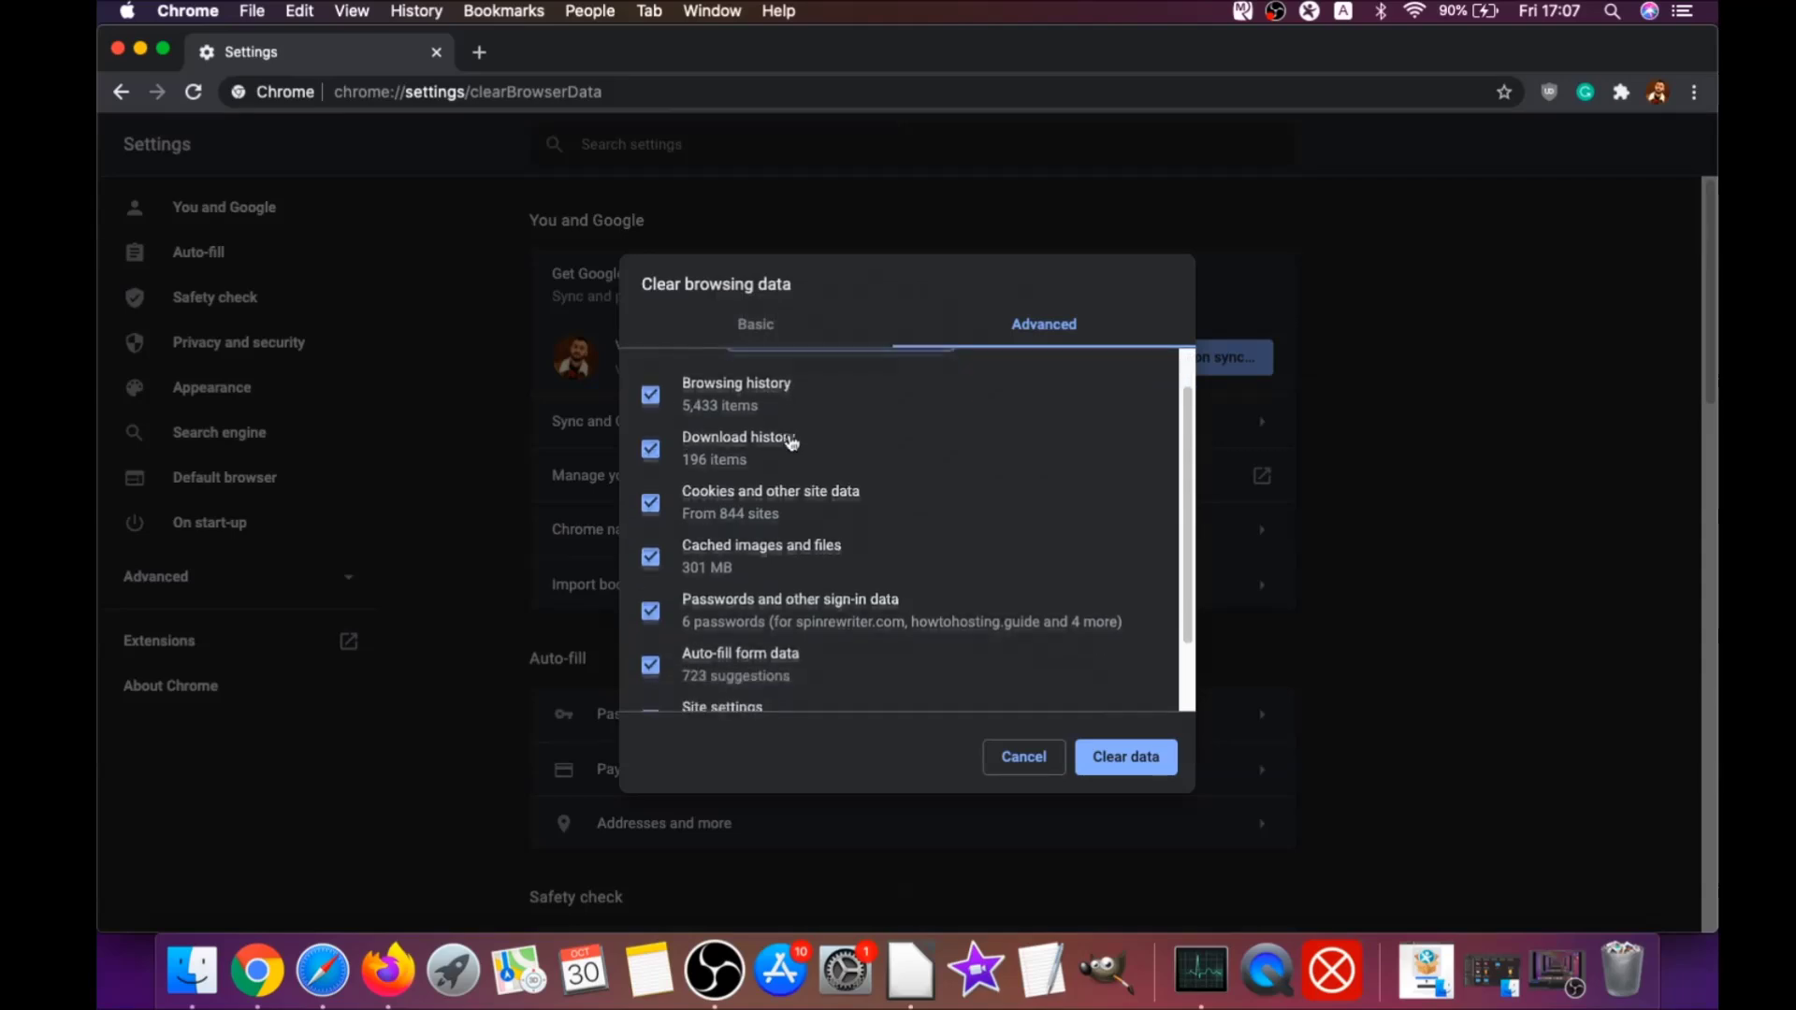
click(650, 521)
scroll(739, 494, up, 3)
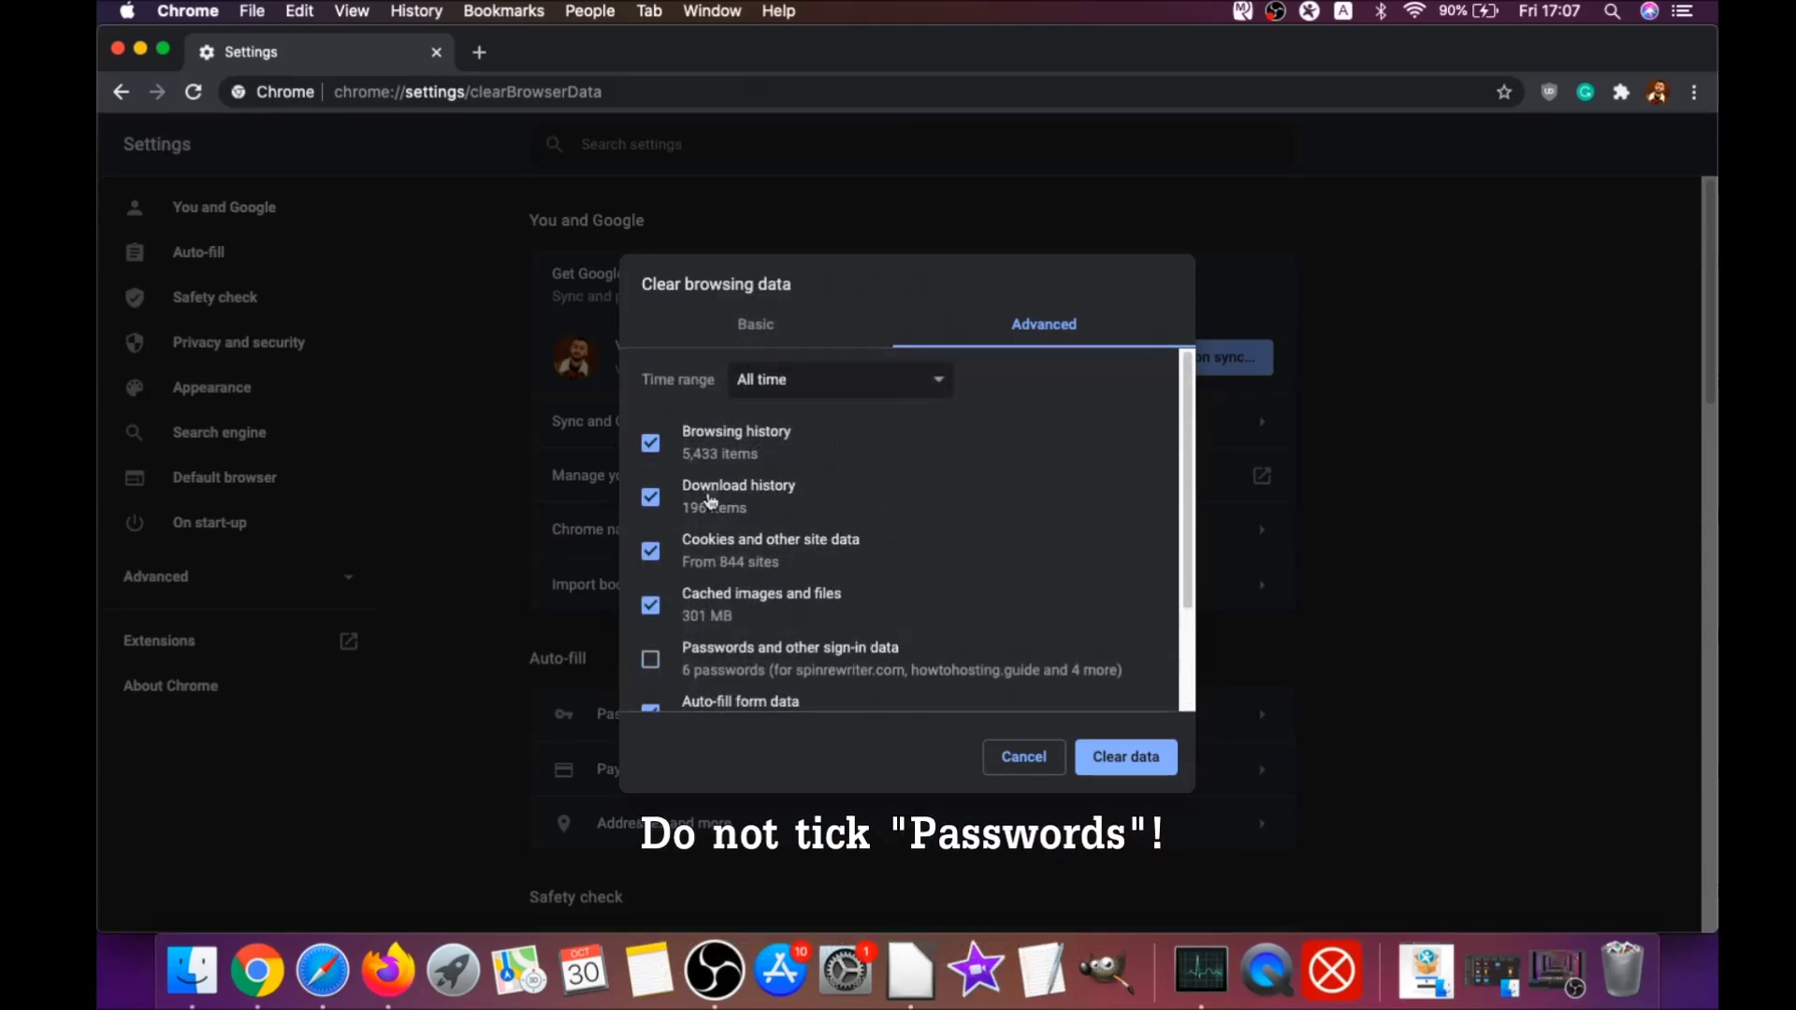
scroll(739, 494, down, 3)
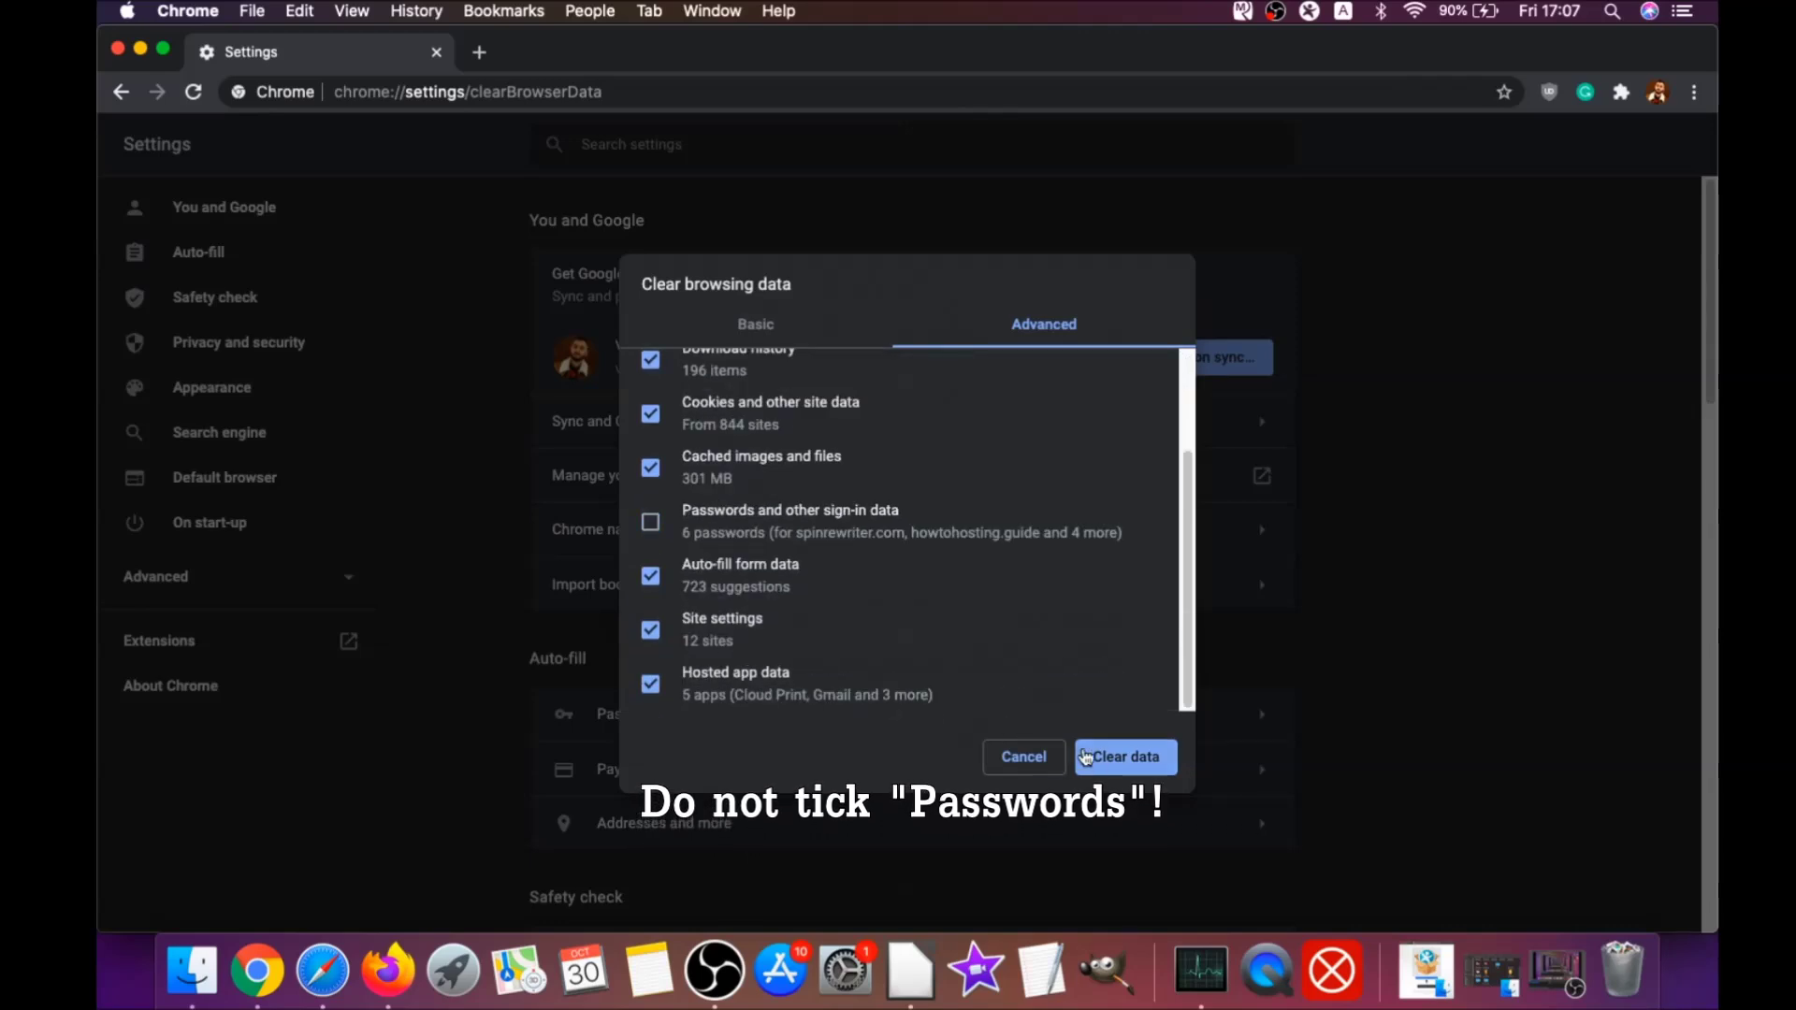
click(1116, 758)
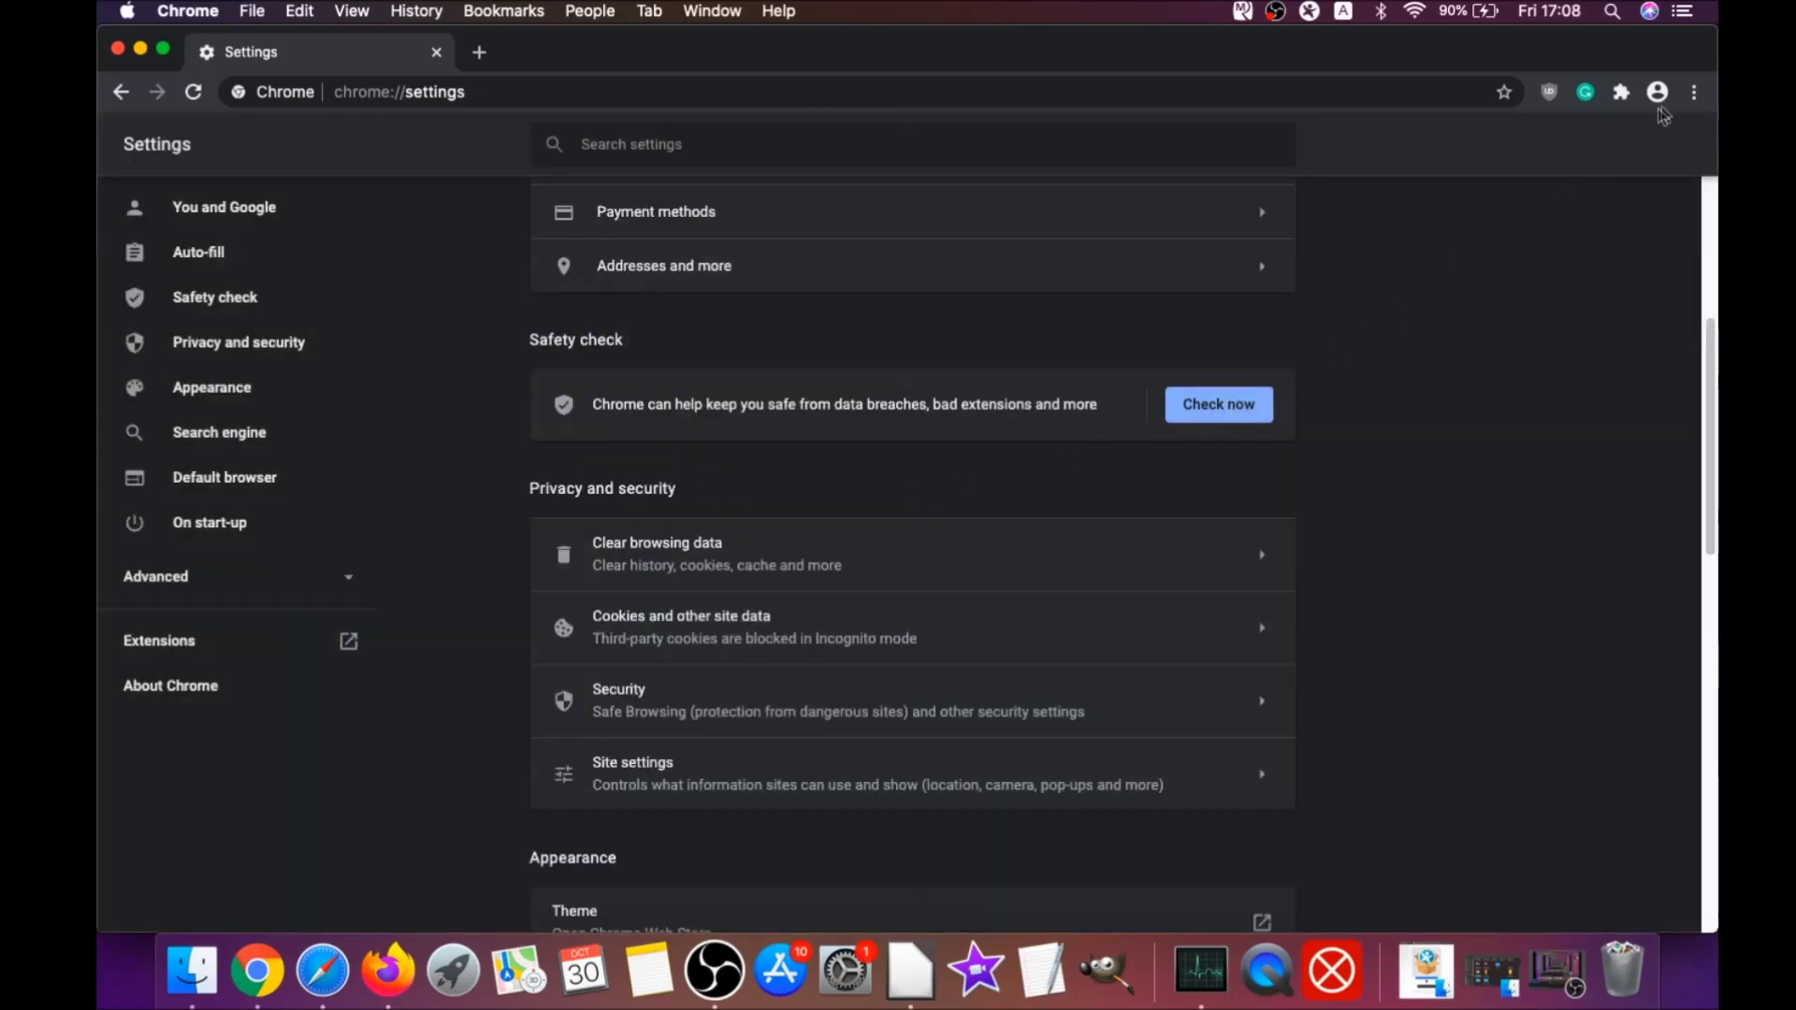
Remove the uBlock Origin extension from Chrome's Extensions page, then minimize Chrome.
click(1694, 93)
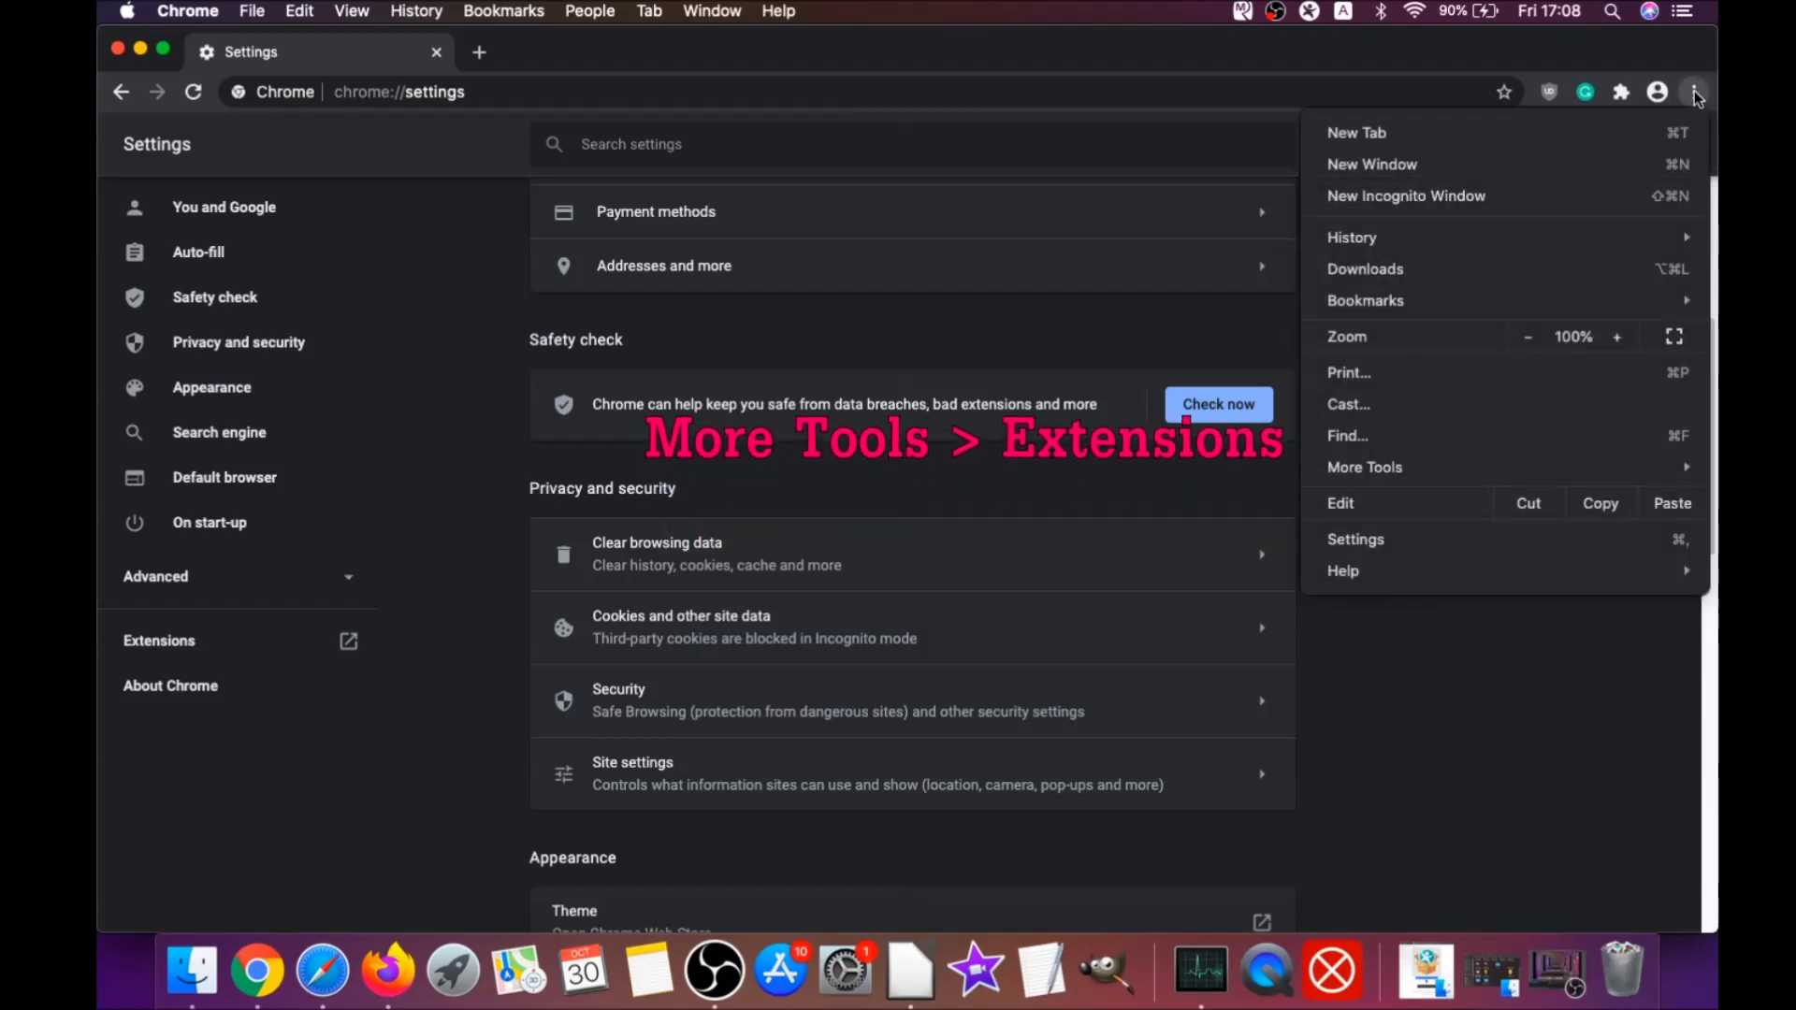
mouse_move(1474, 463)
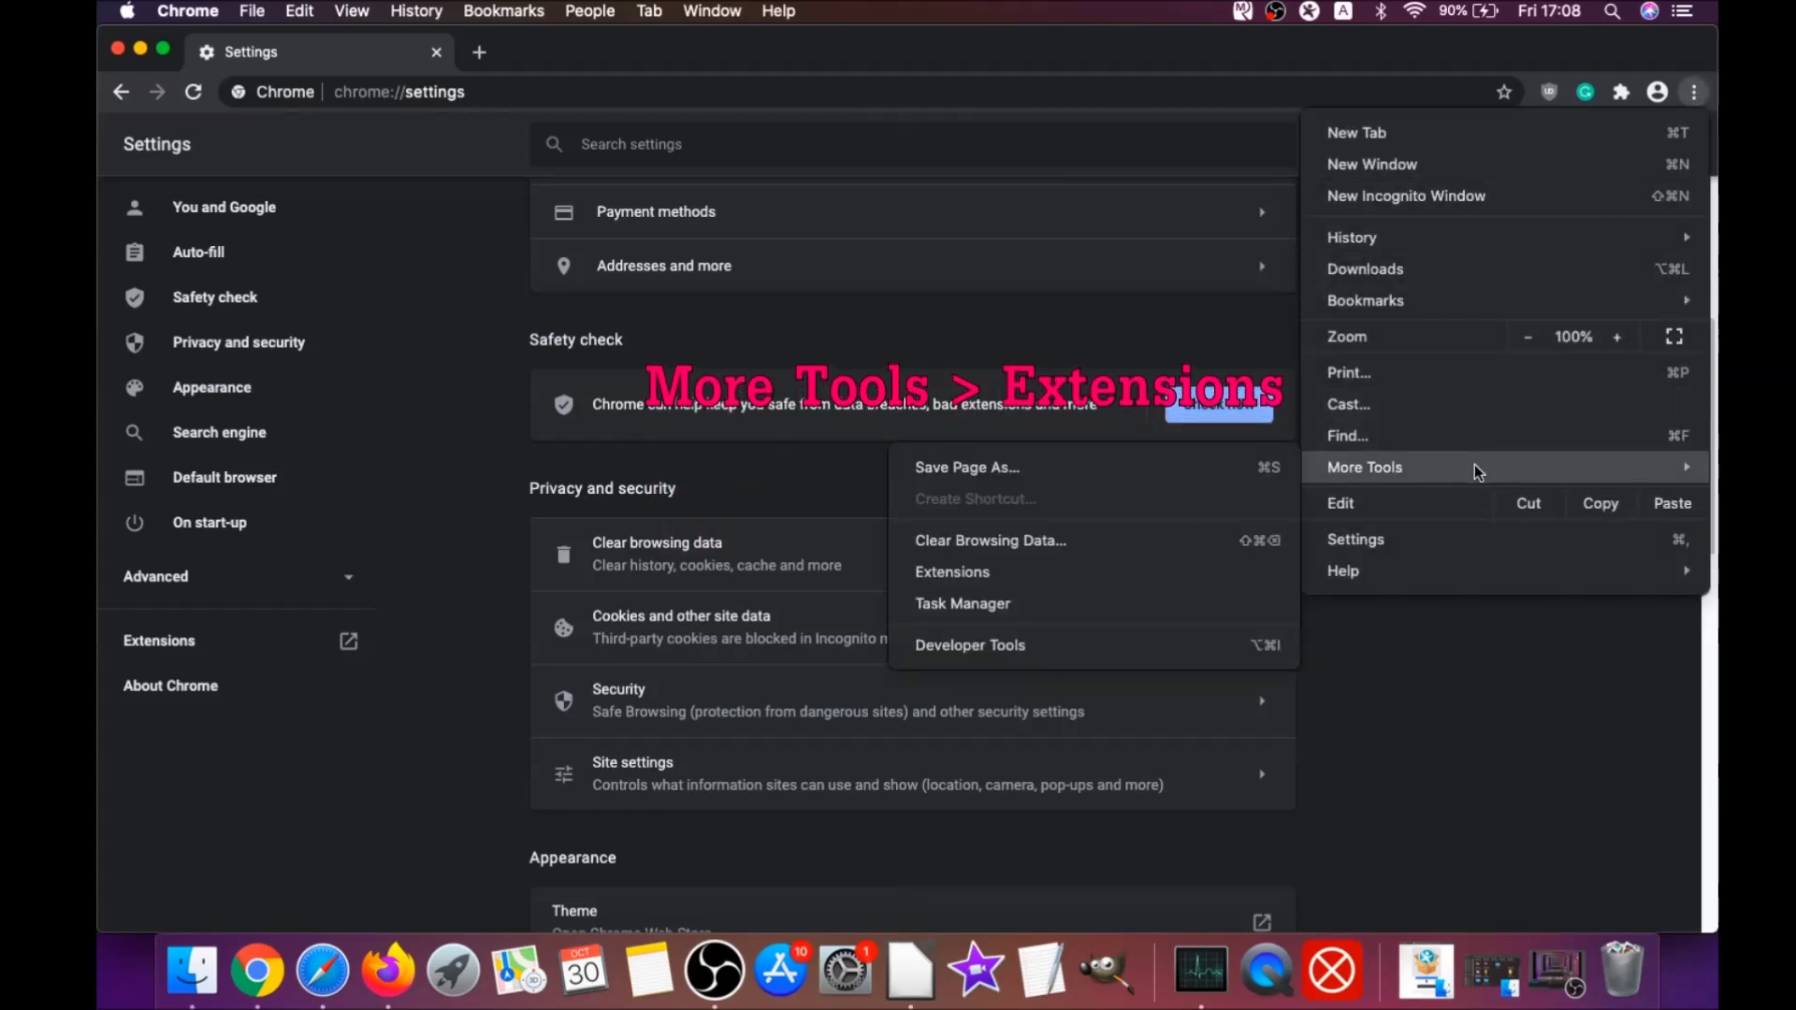
click(1017, 574)
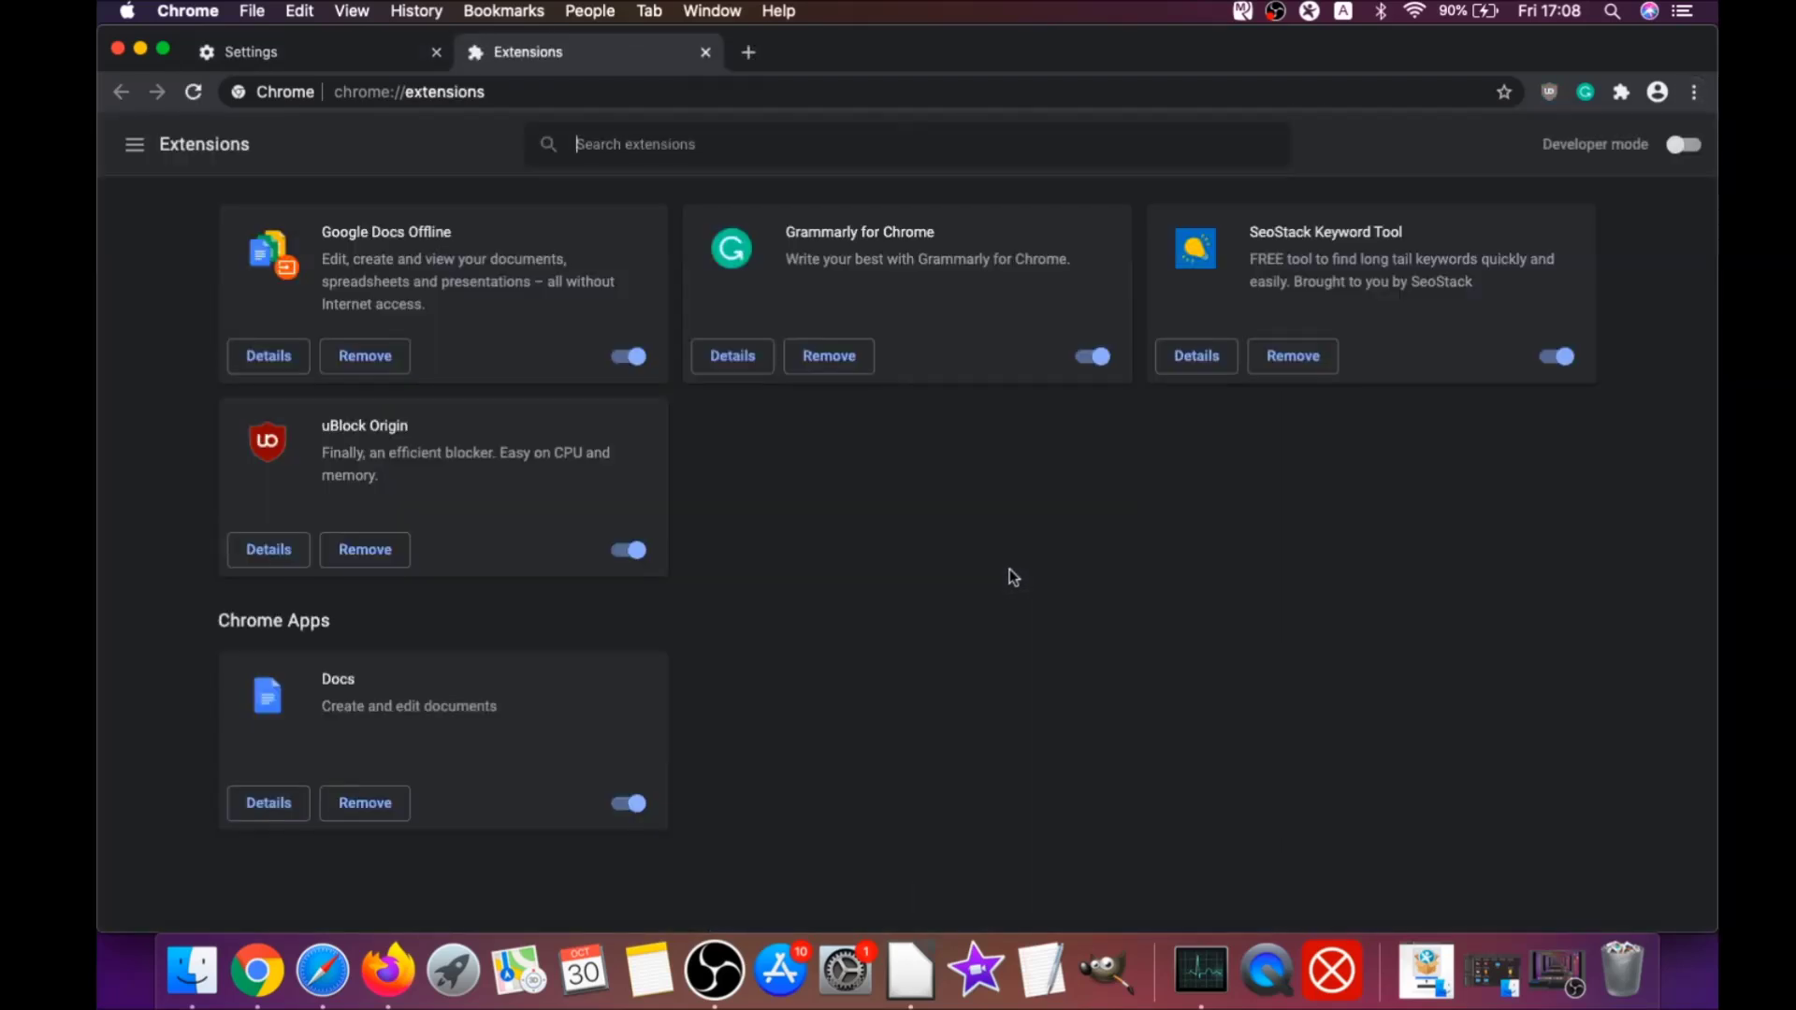
click(352, 555)
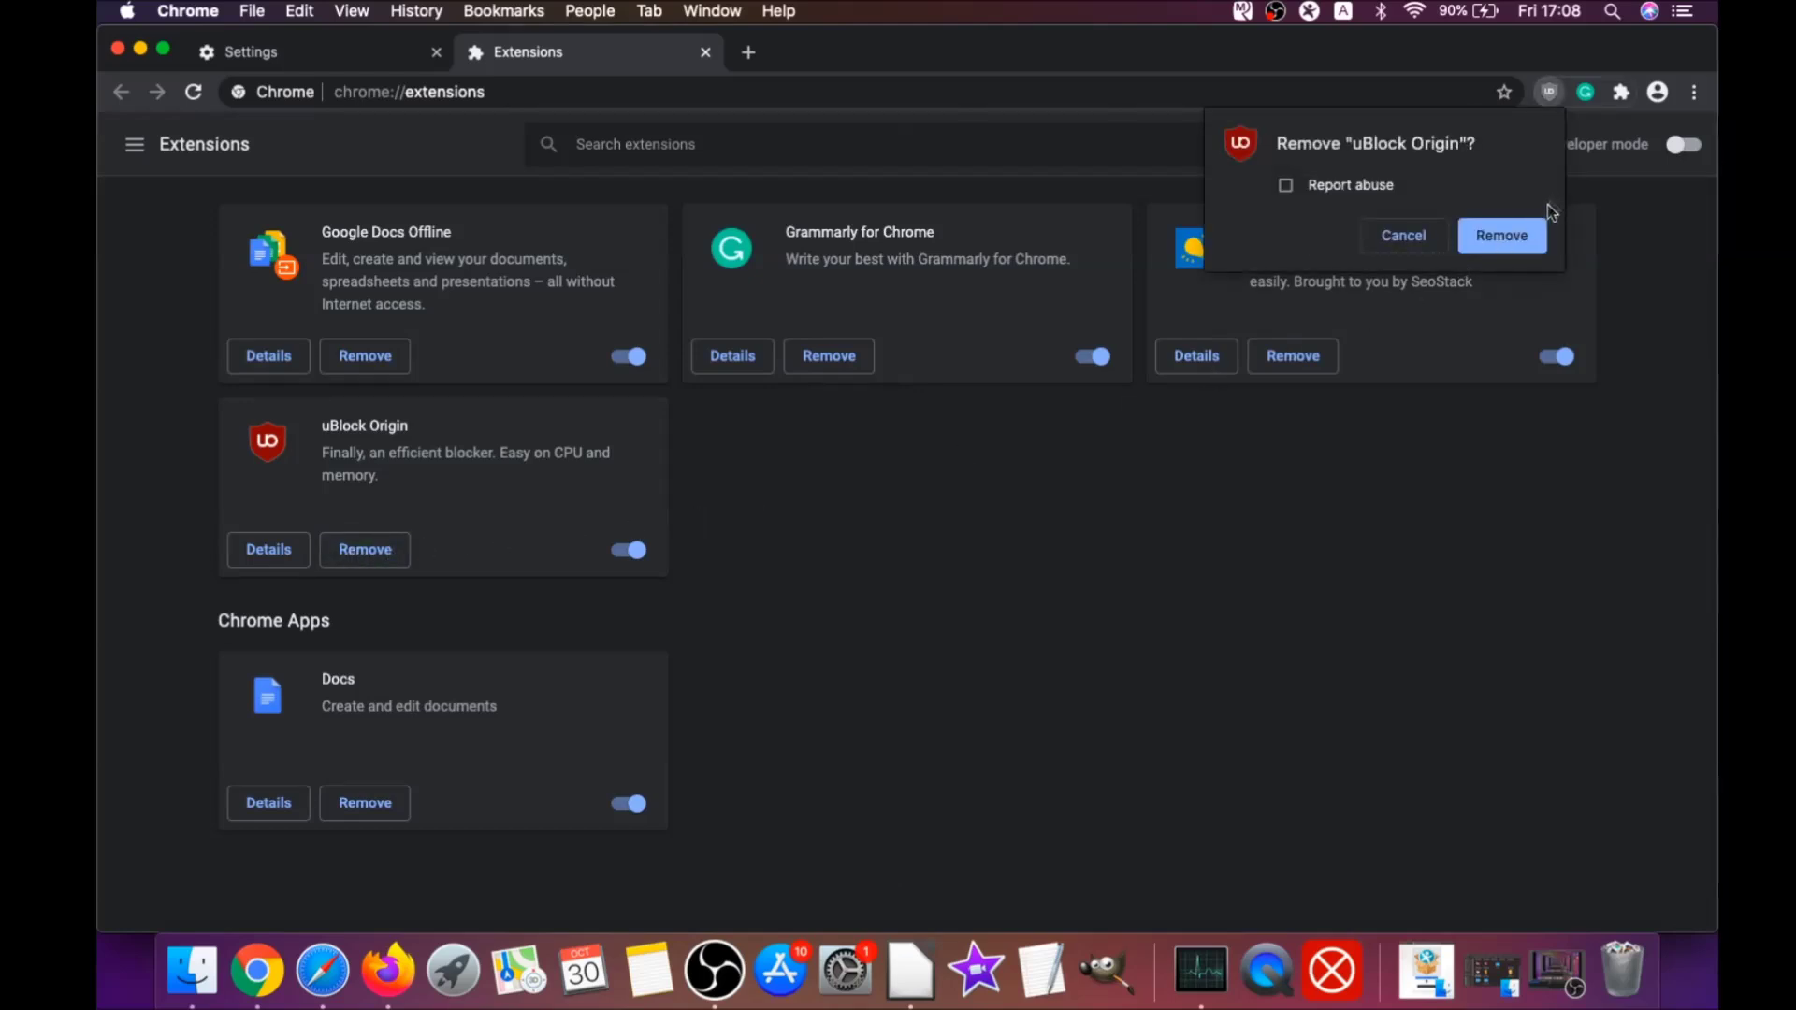
click(1525, 234)
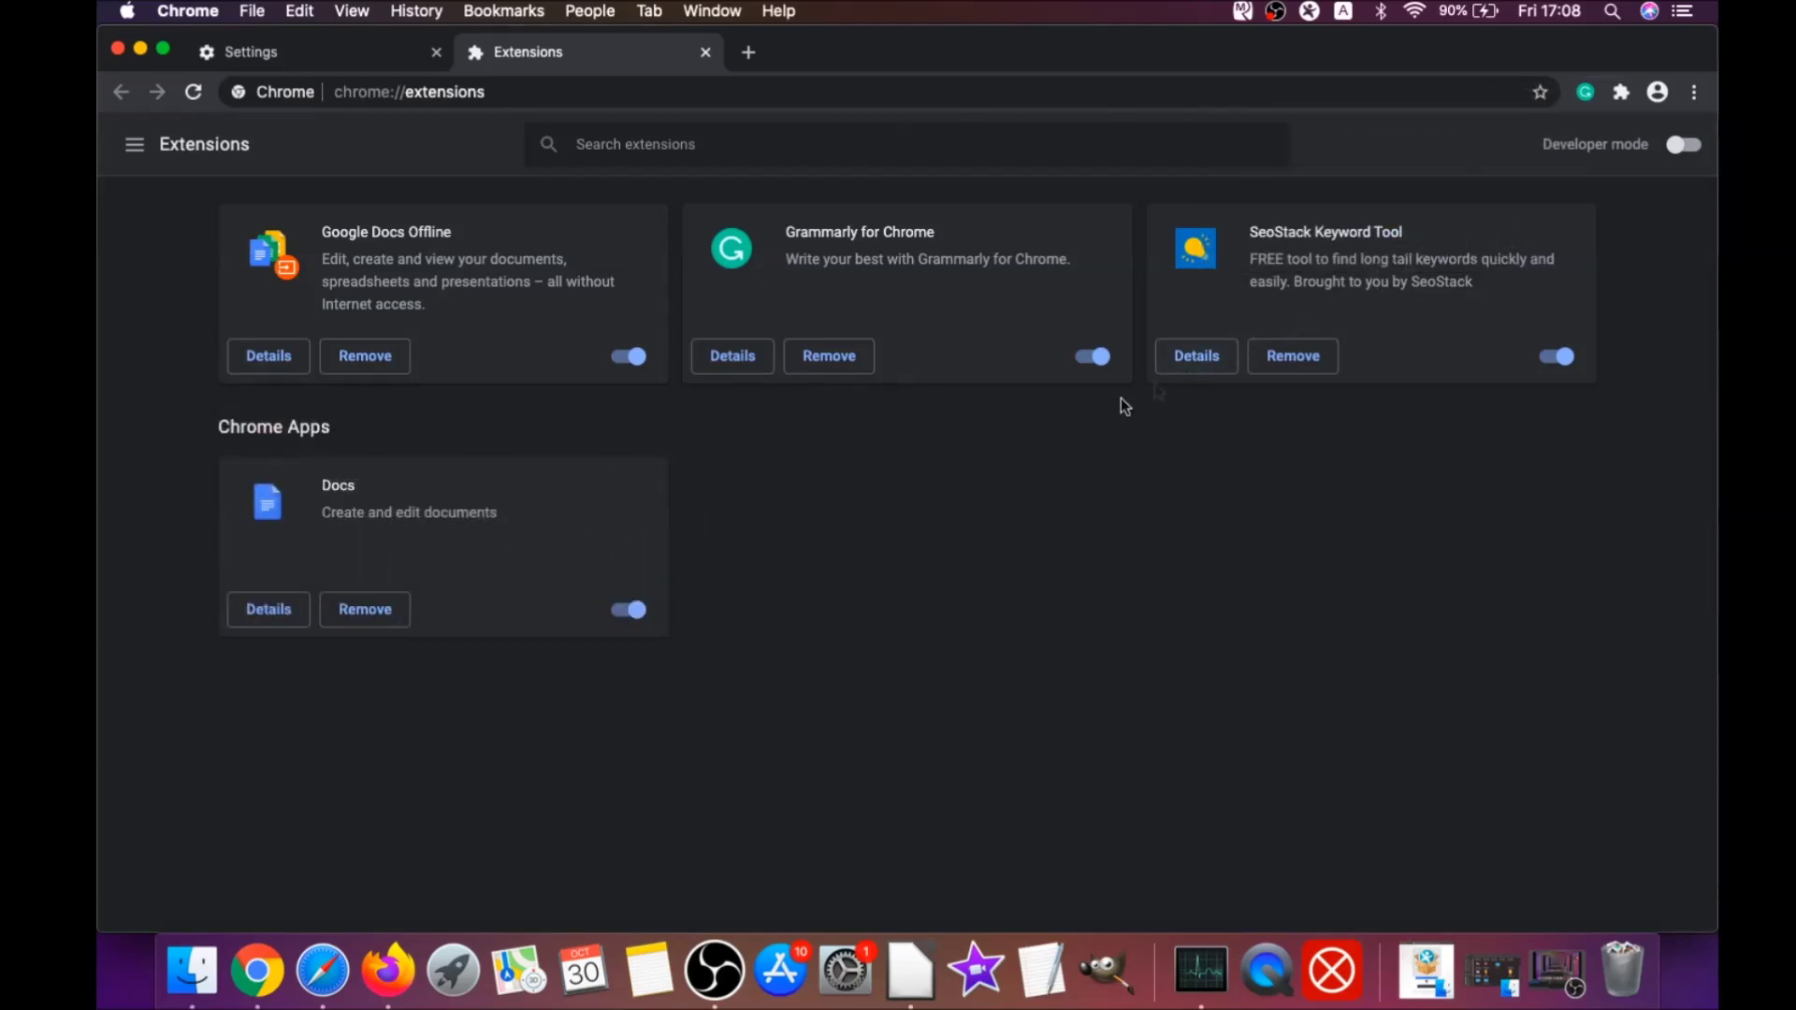
click(140, 49)
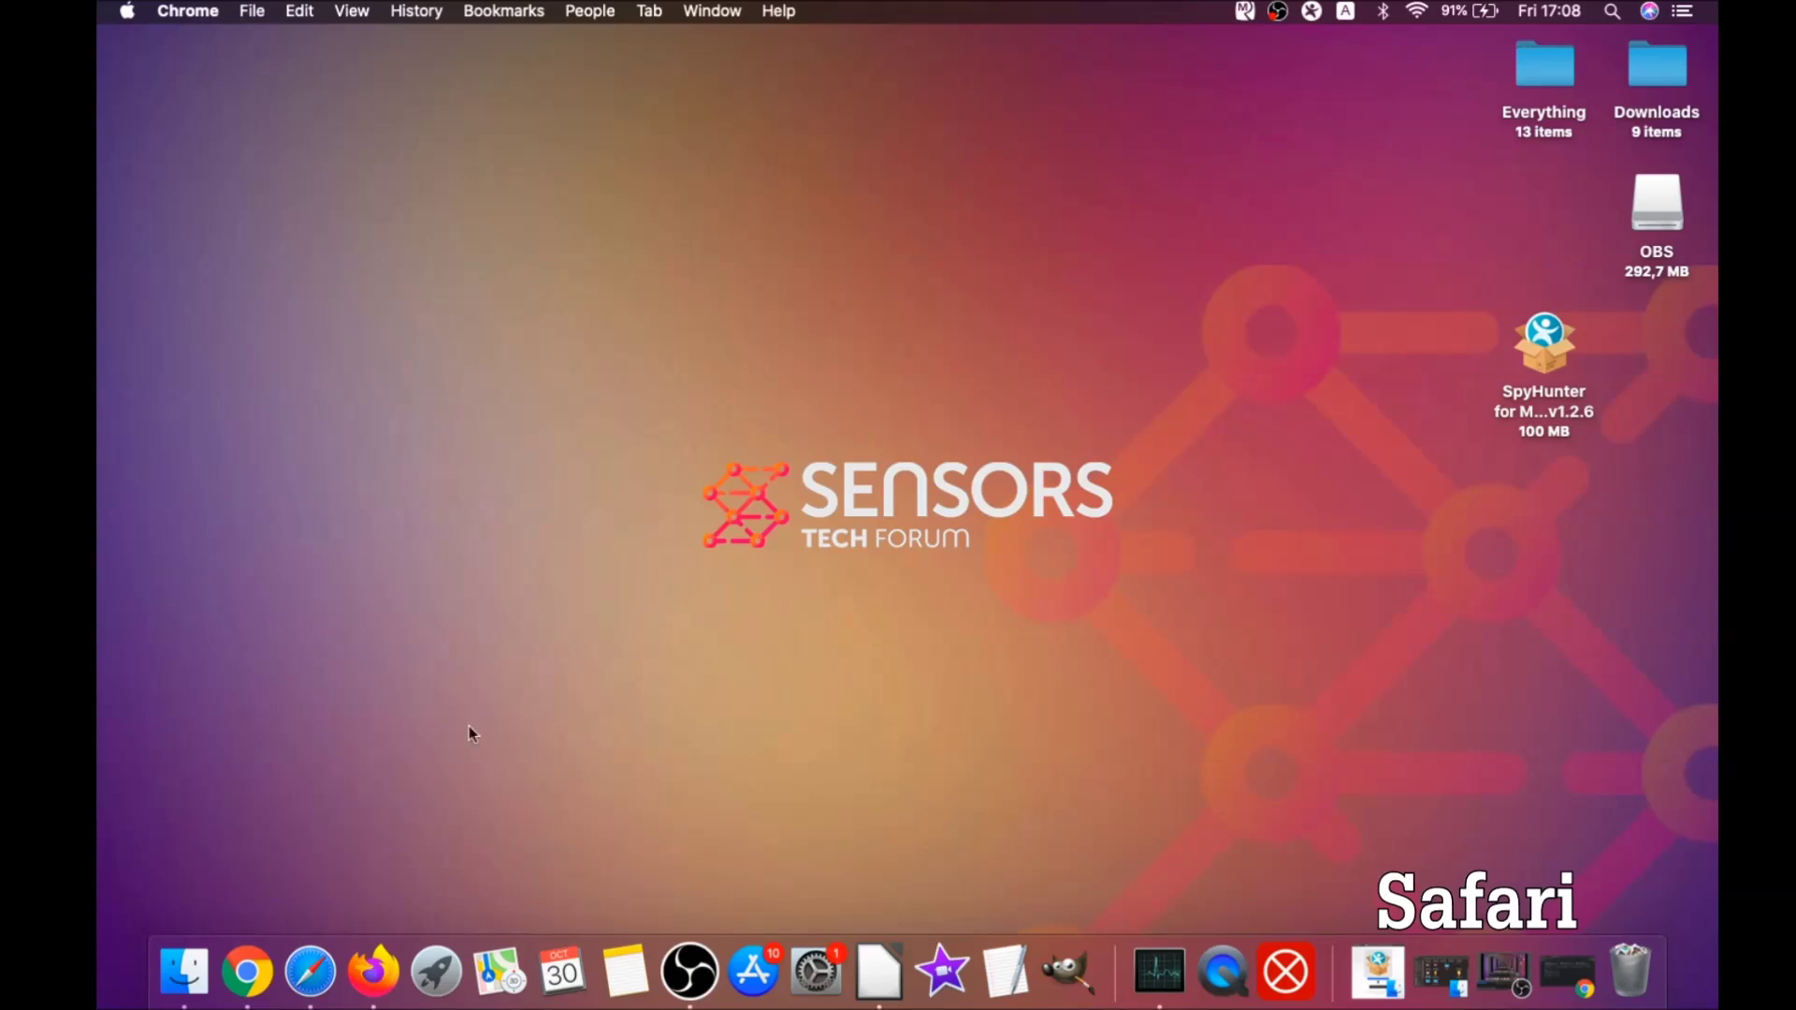
Open Safari Preferences and set the default search engine to Google.
click(309, 972)
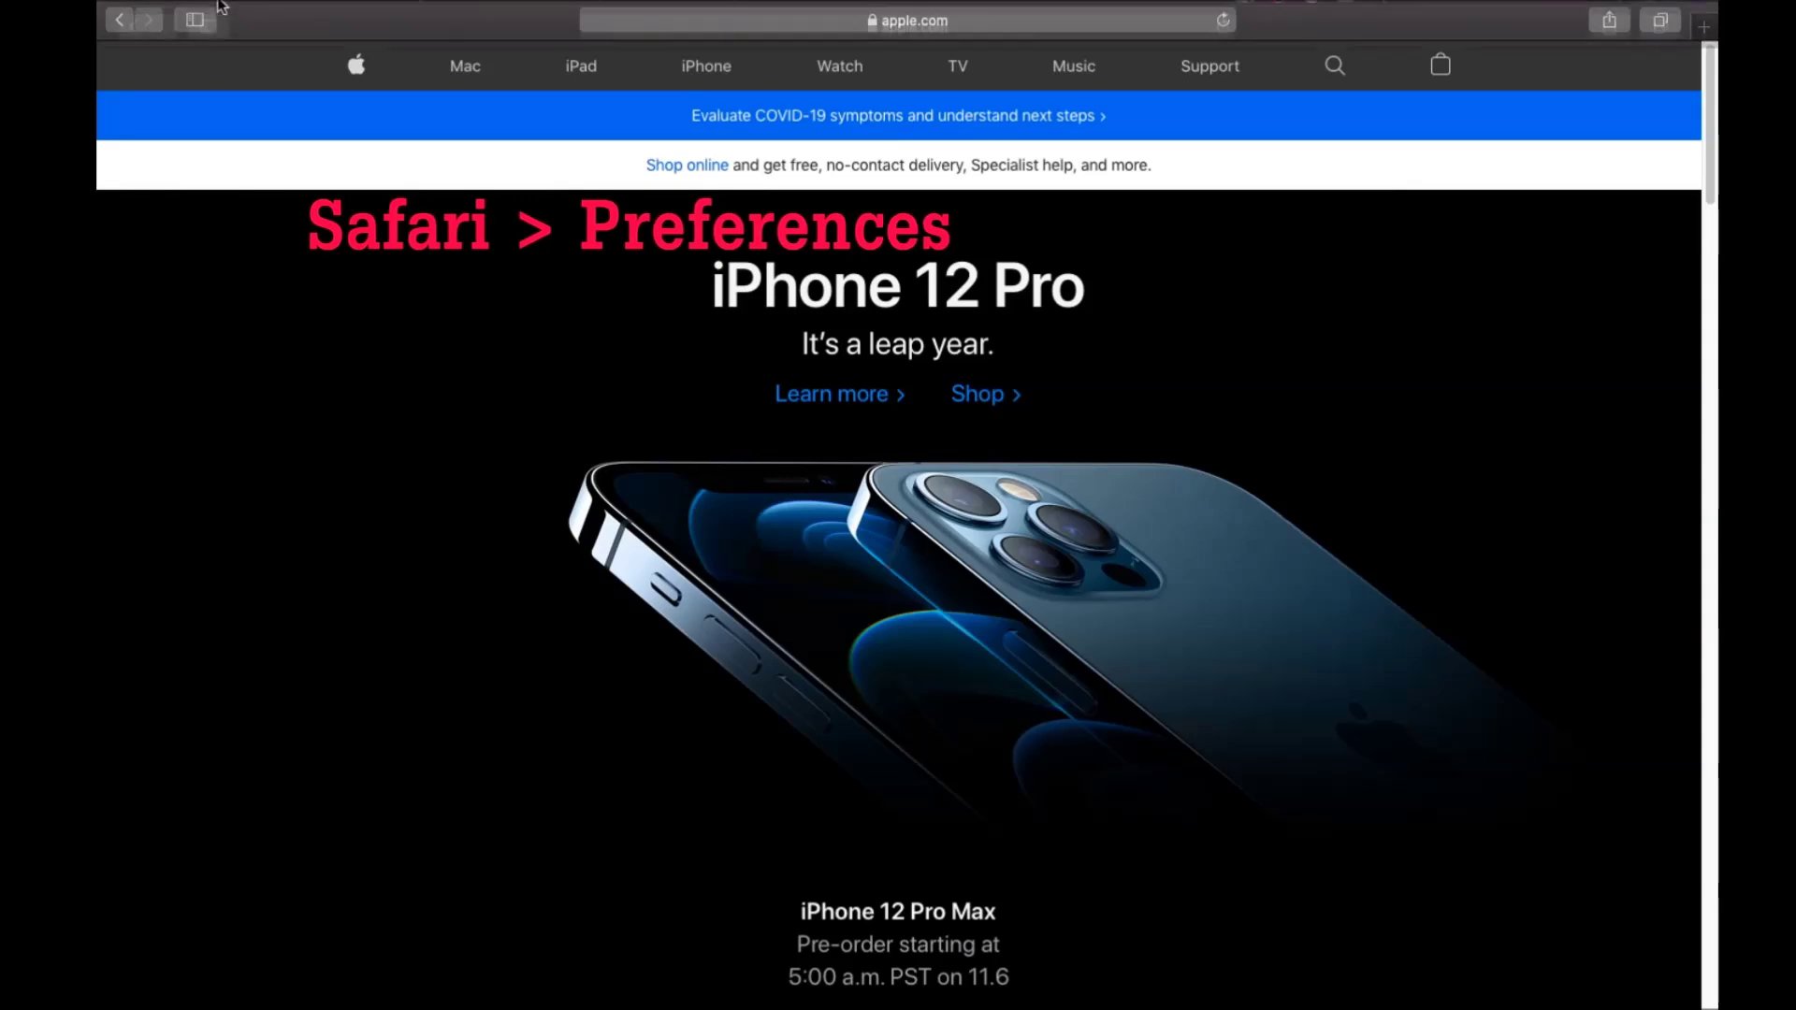
mouse_move(267, 4)
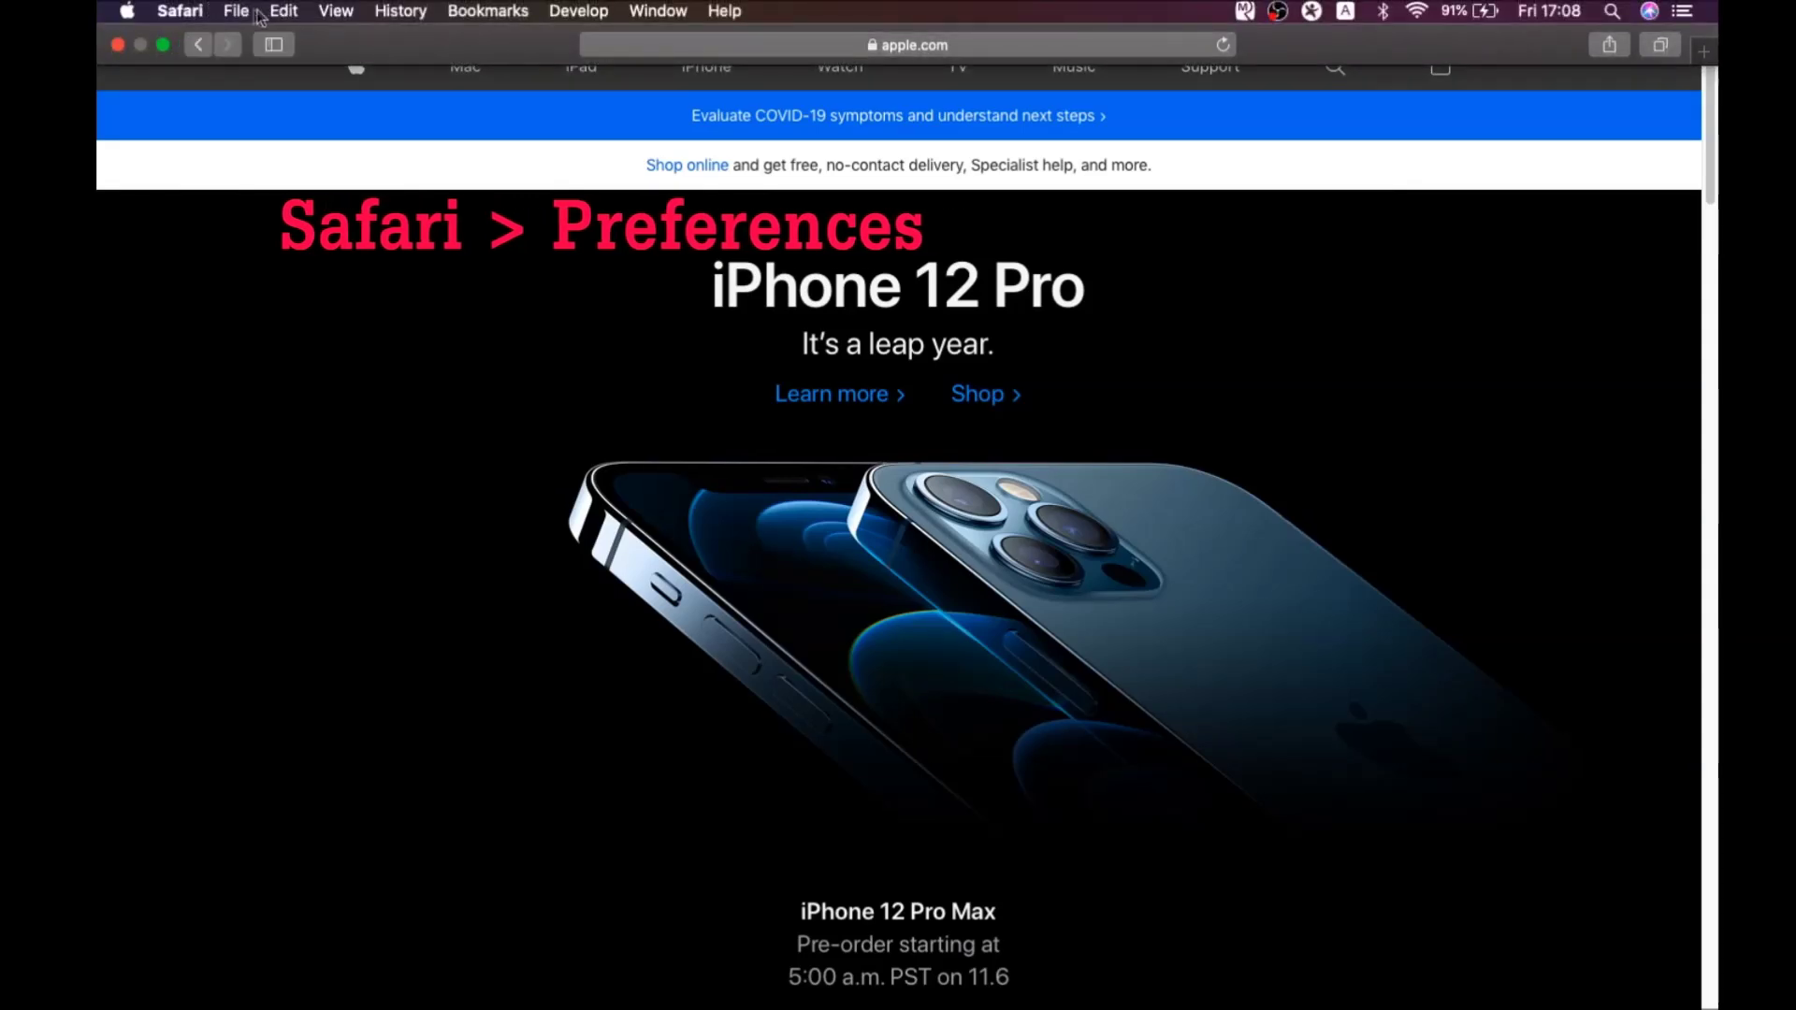
click(176, 11)
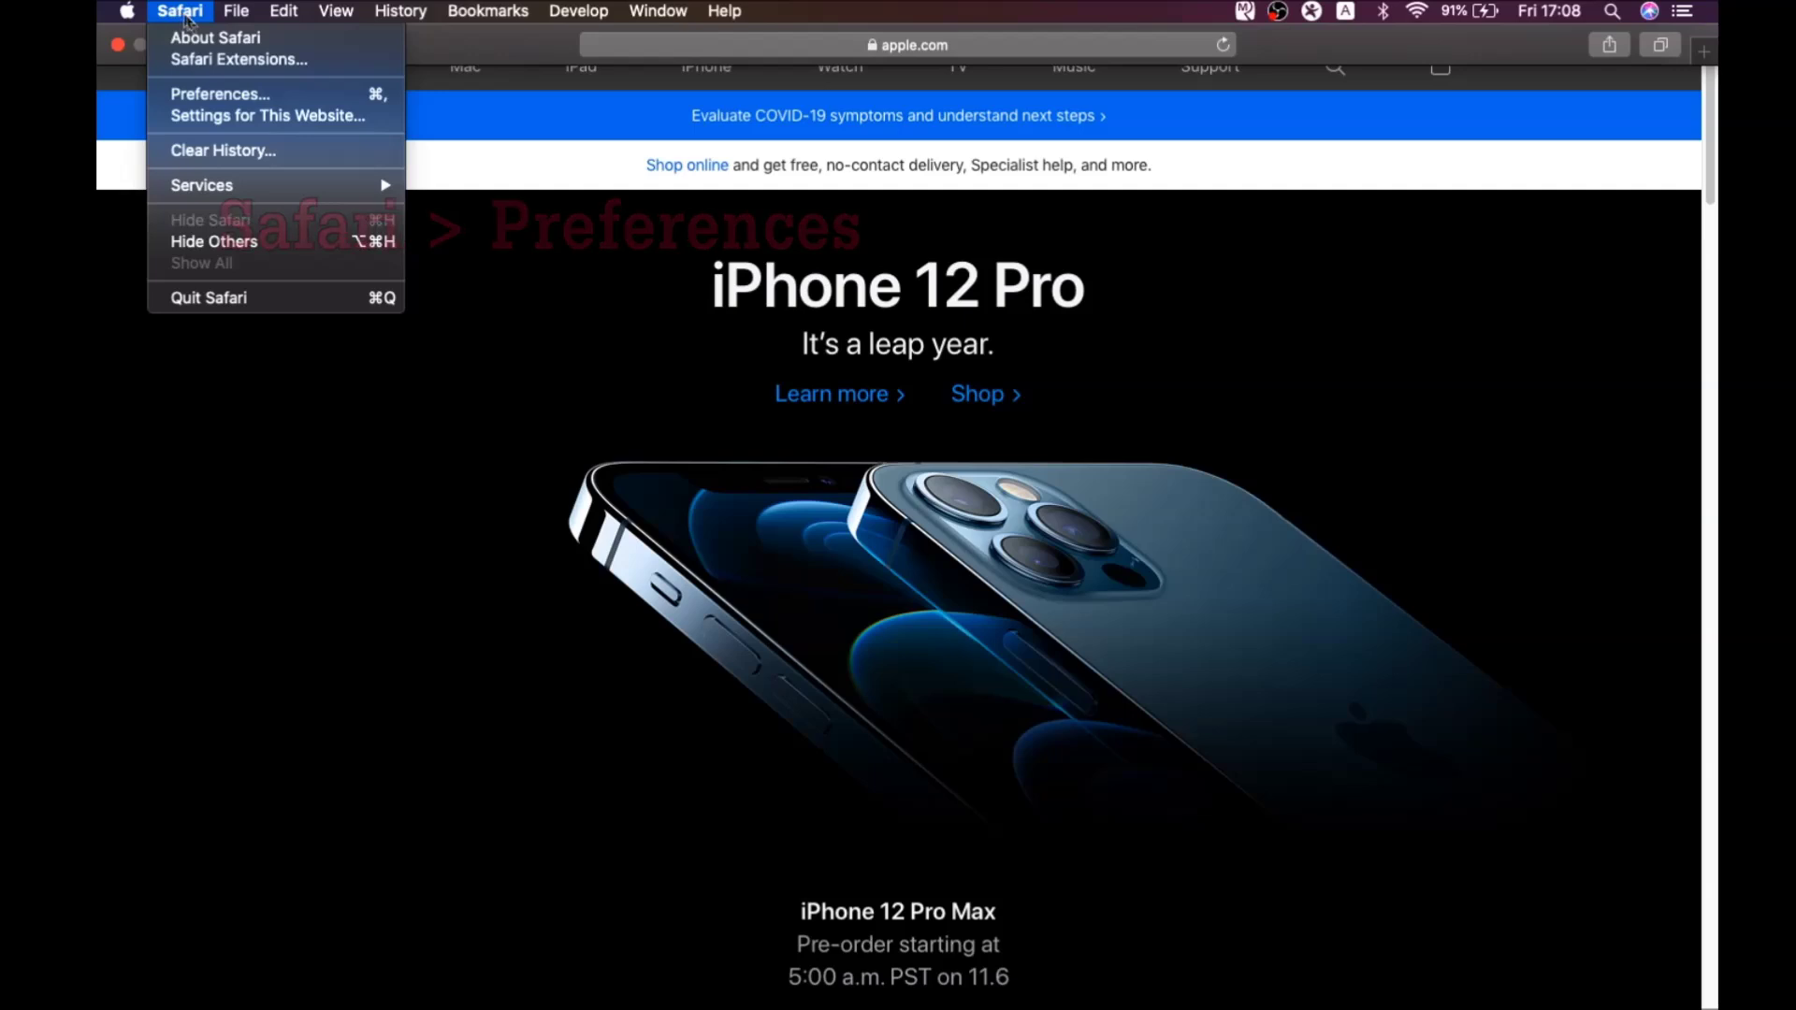
click(228, 98)
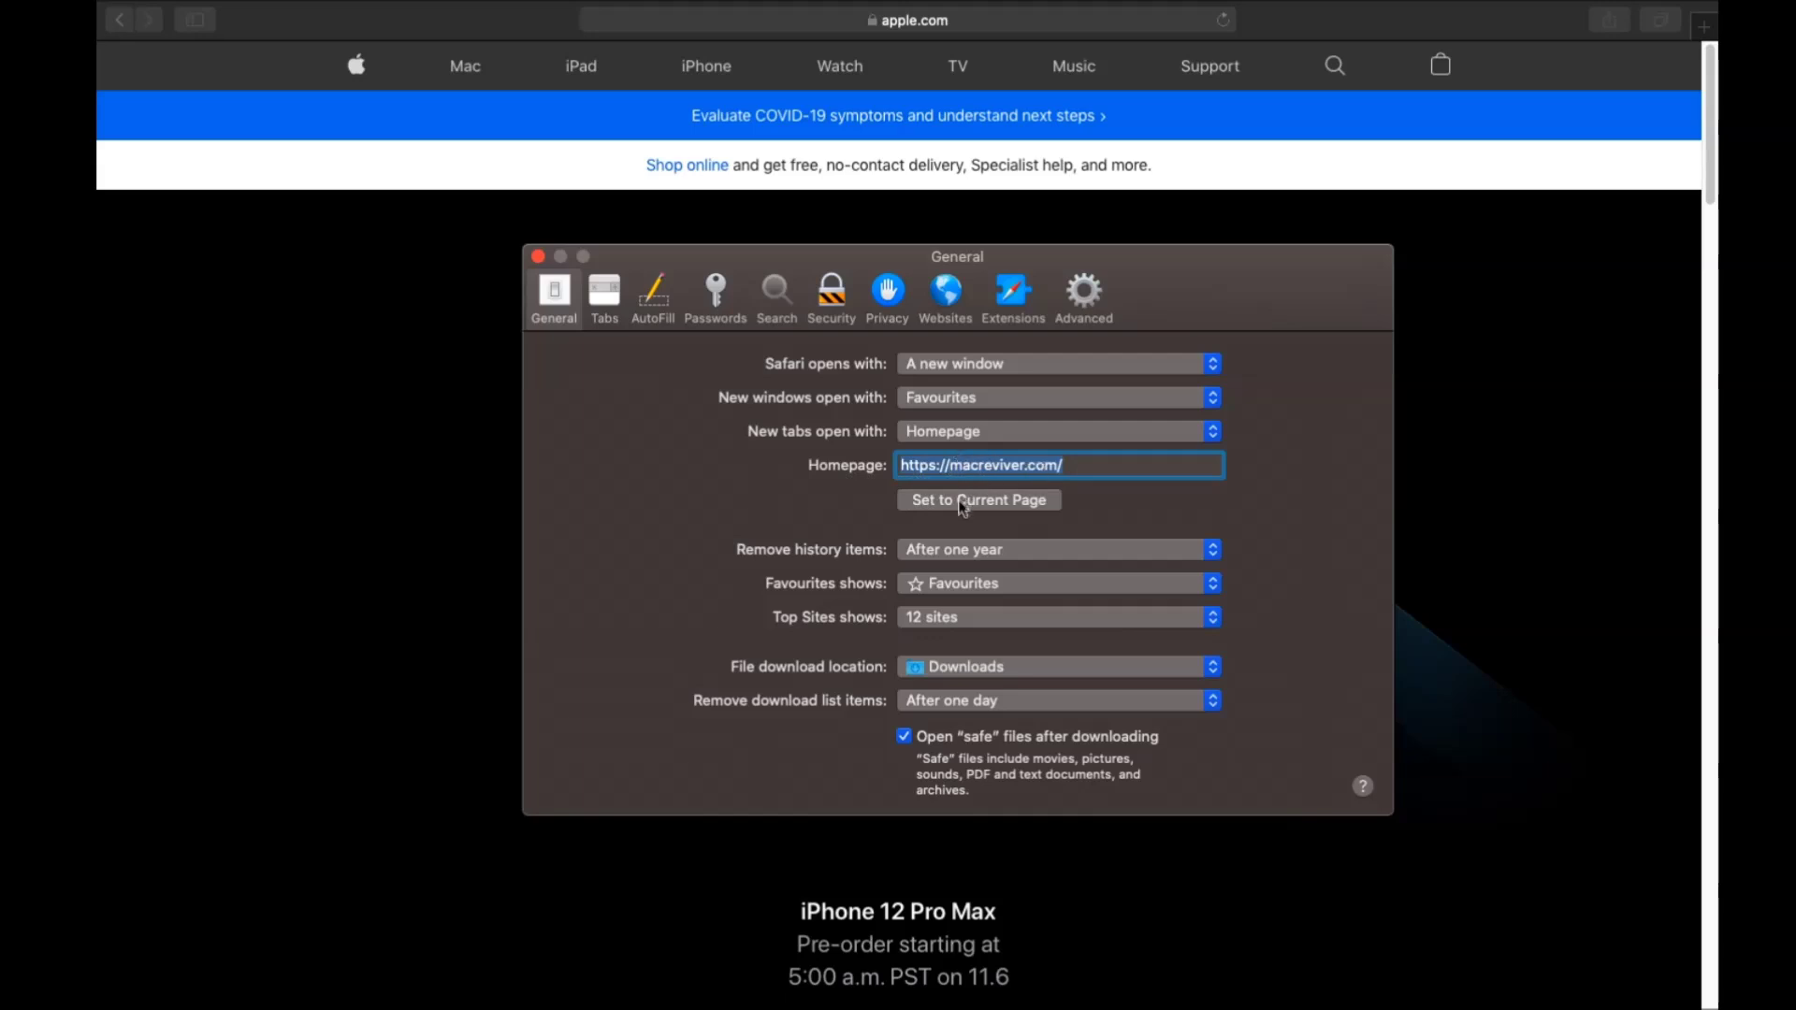
click(1072, 464)
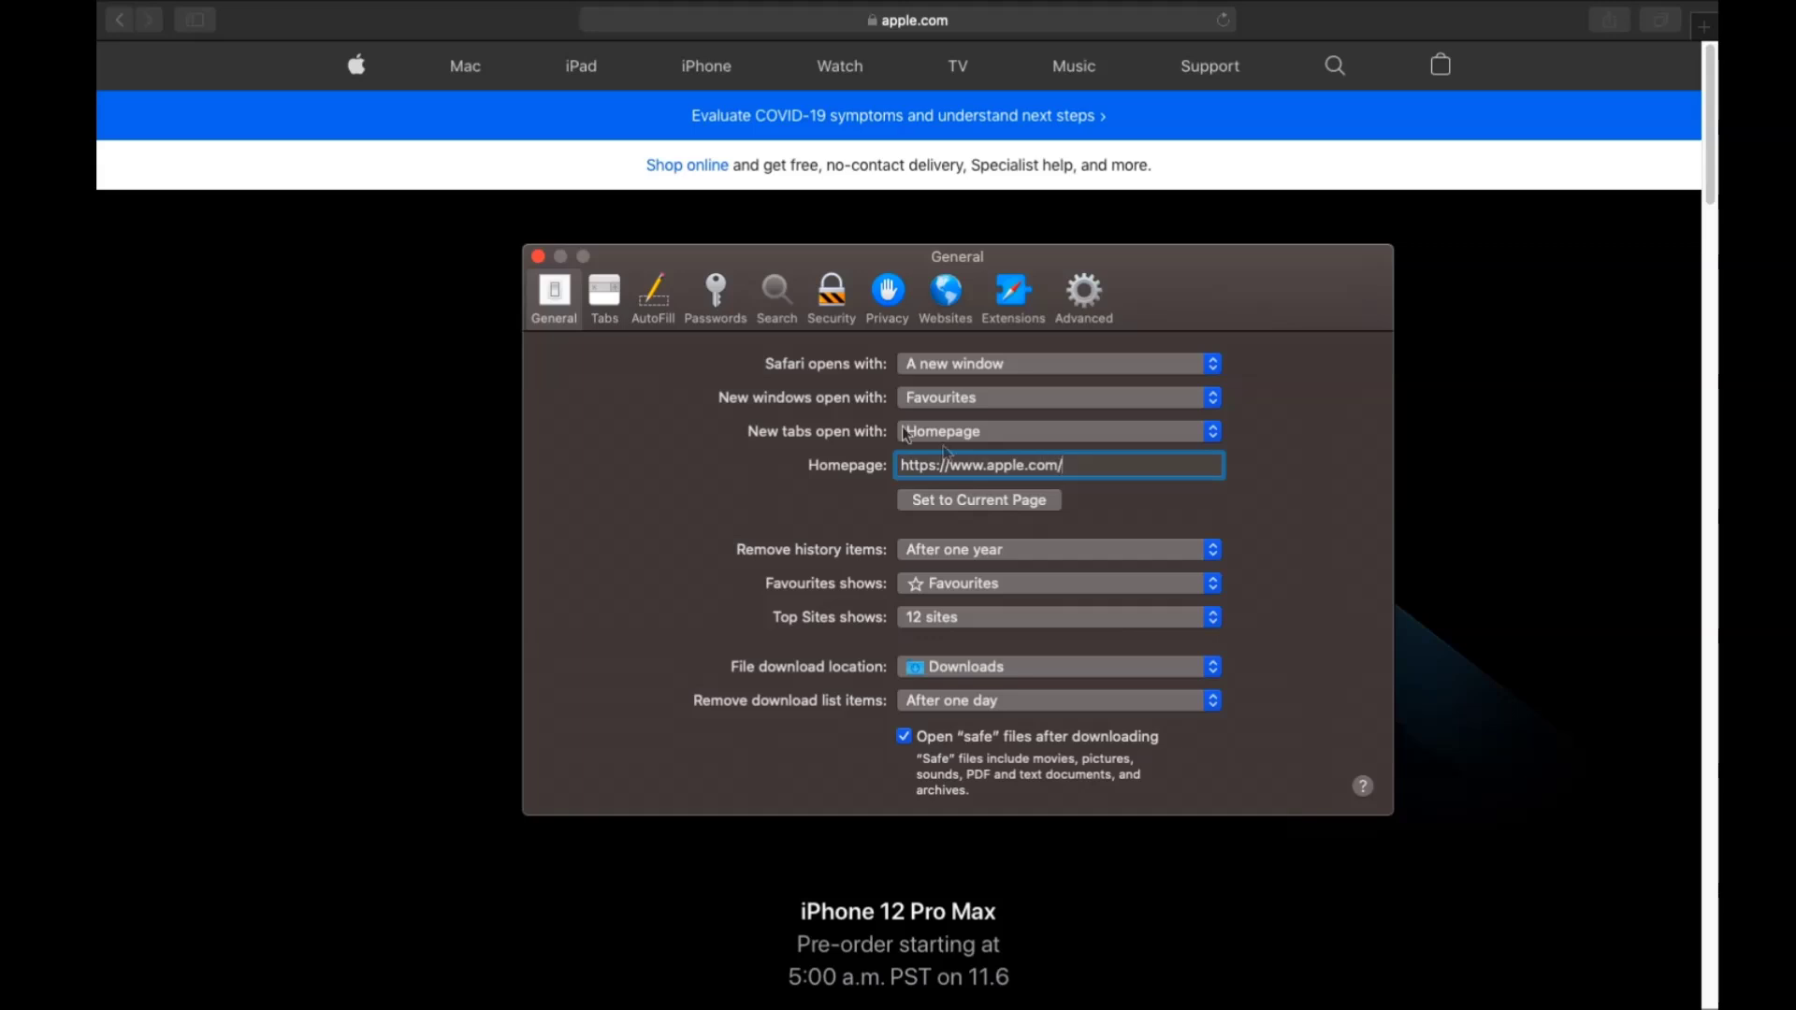
click(779, 293)
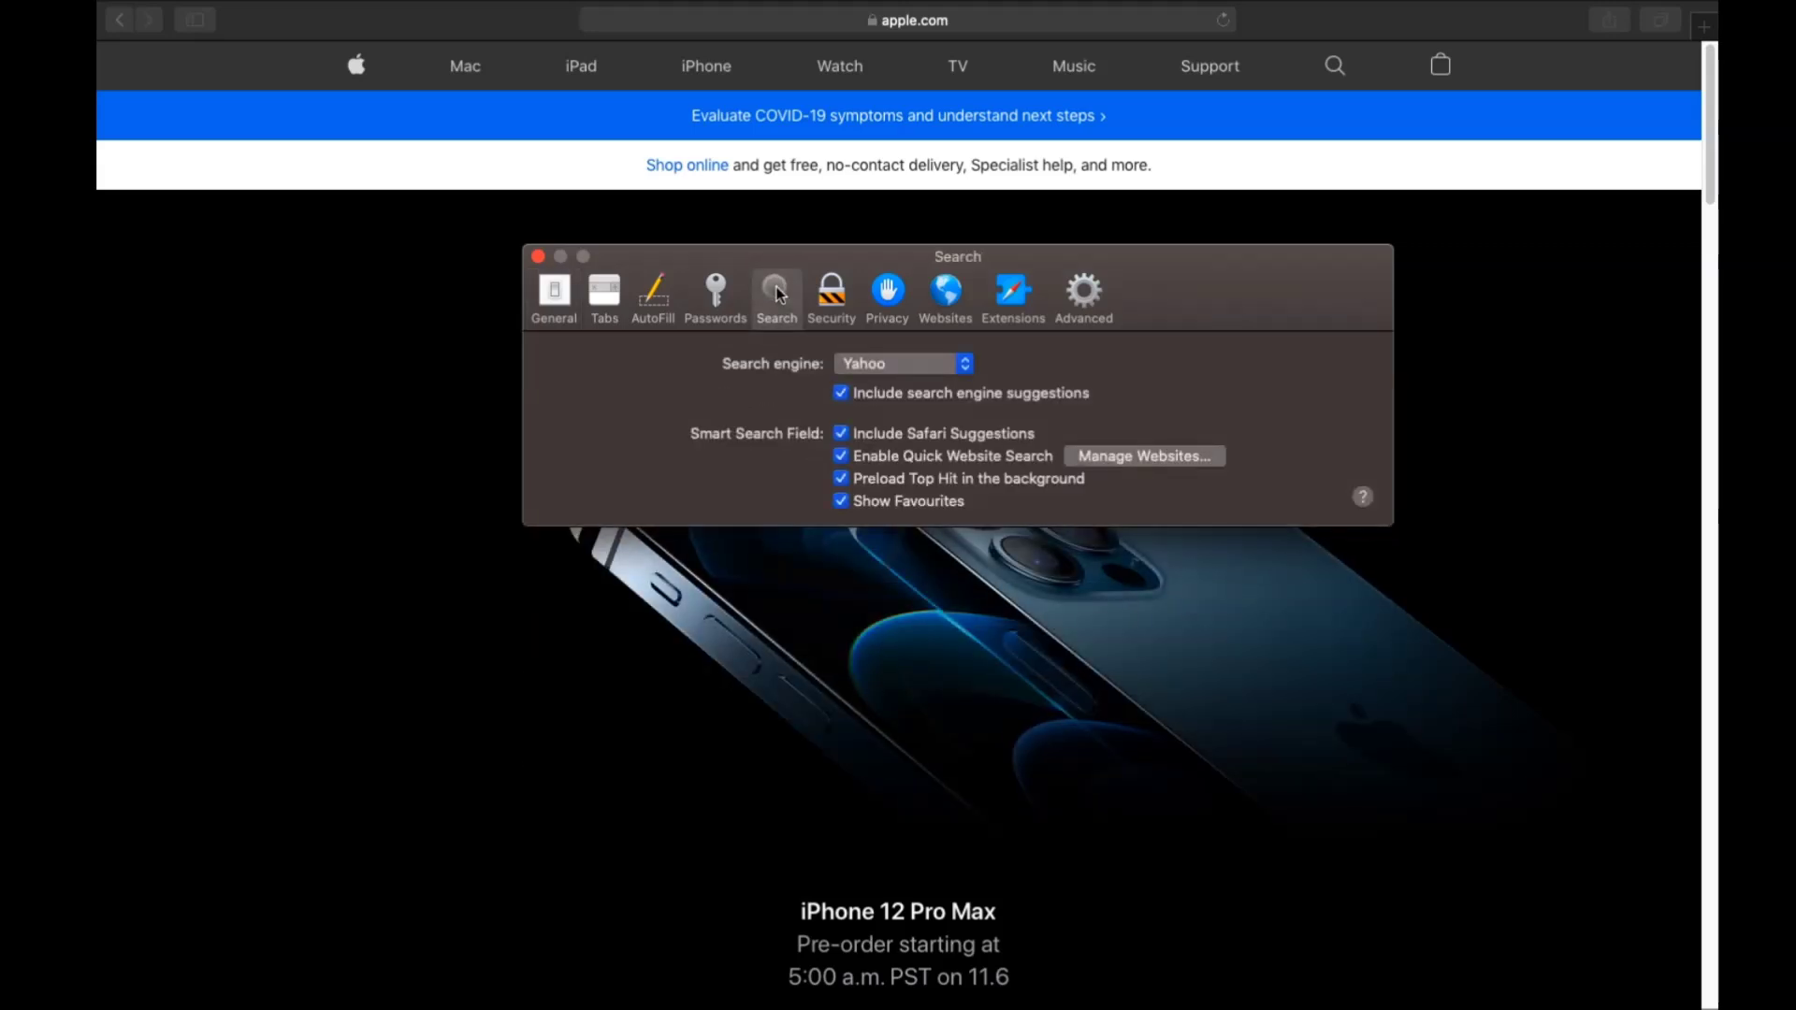
click(879, 365)
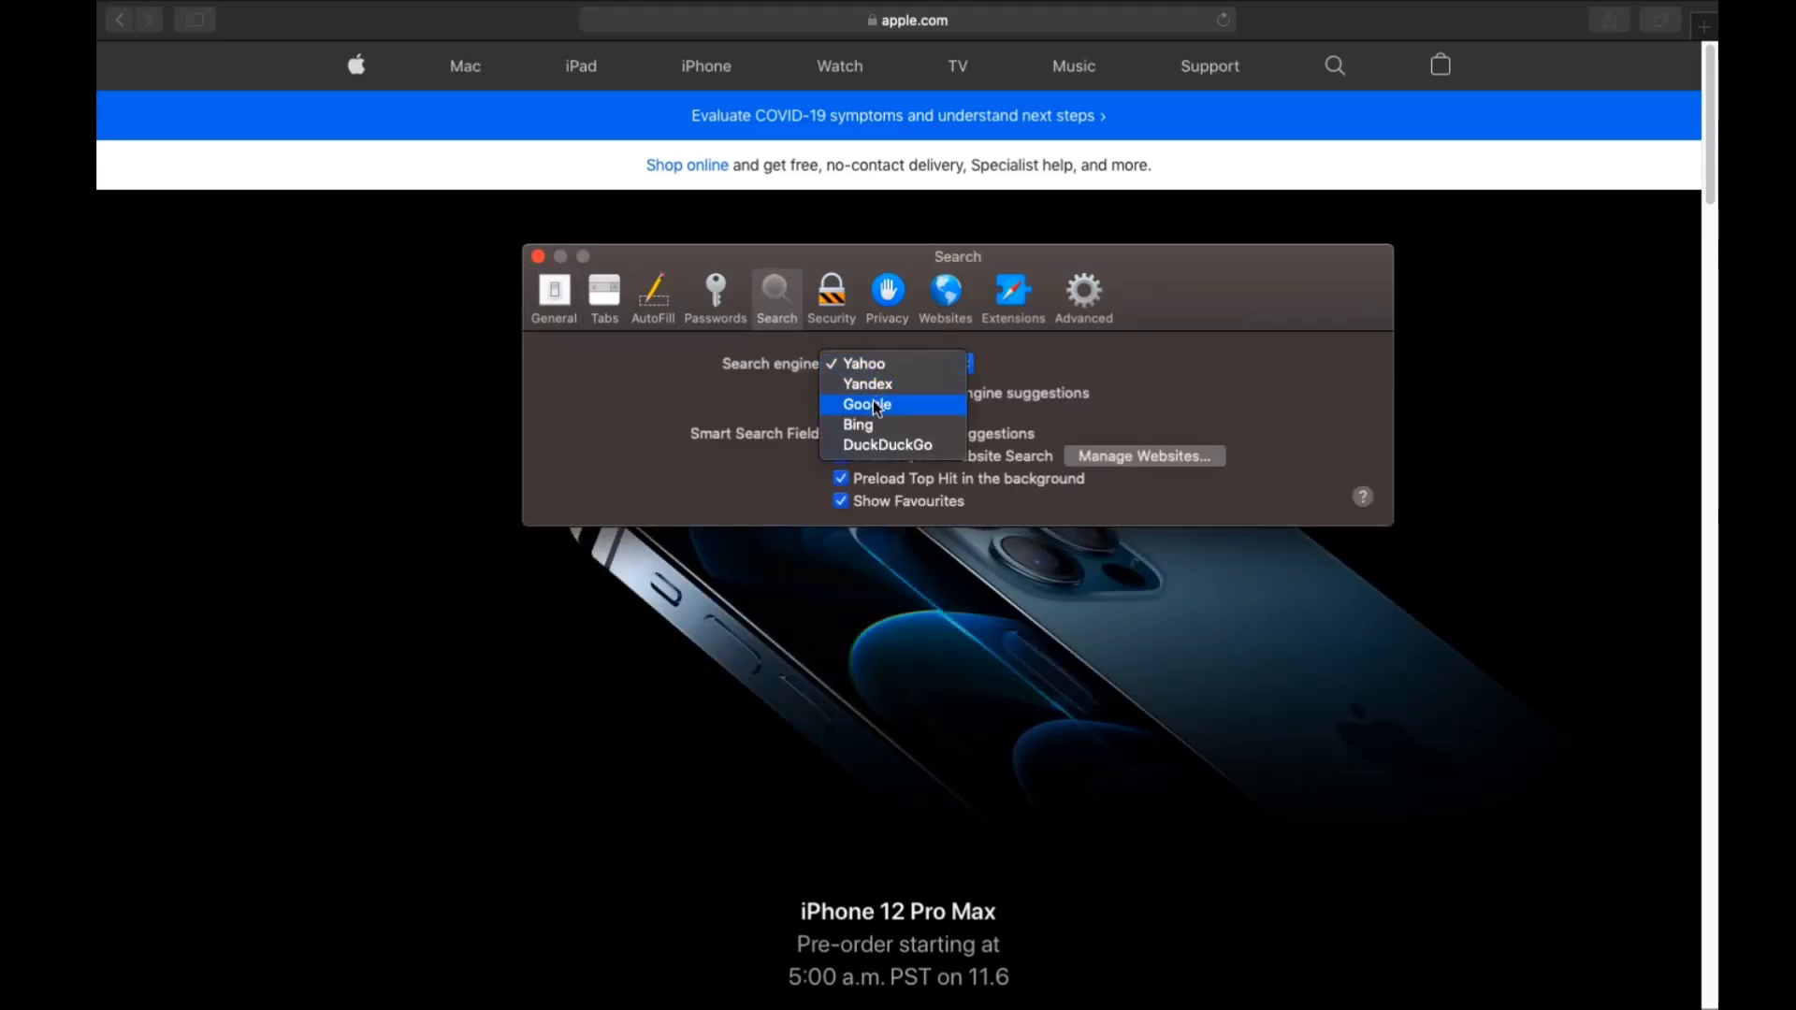
click(873, 405)
Try uninstalling the Porn Block Plus extension and reveal its app in Finder.
click(1008, 300)
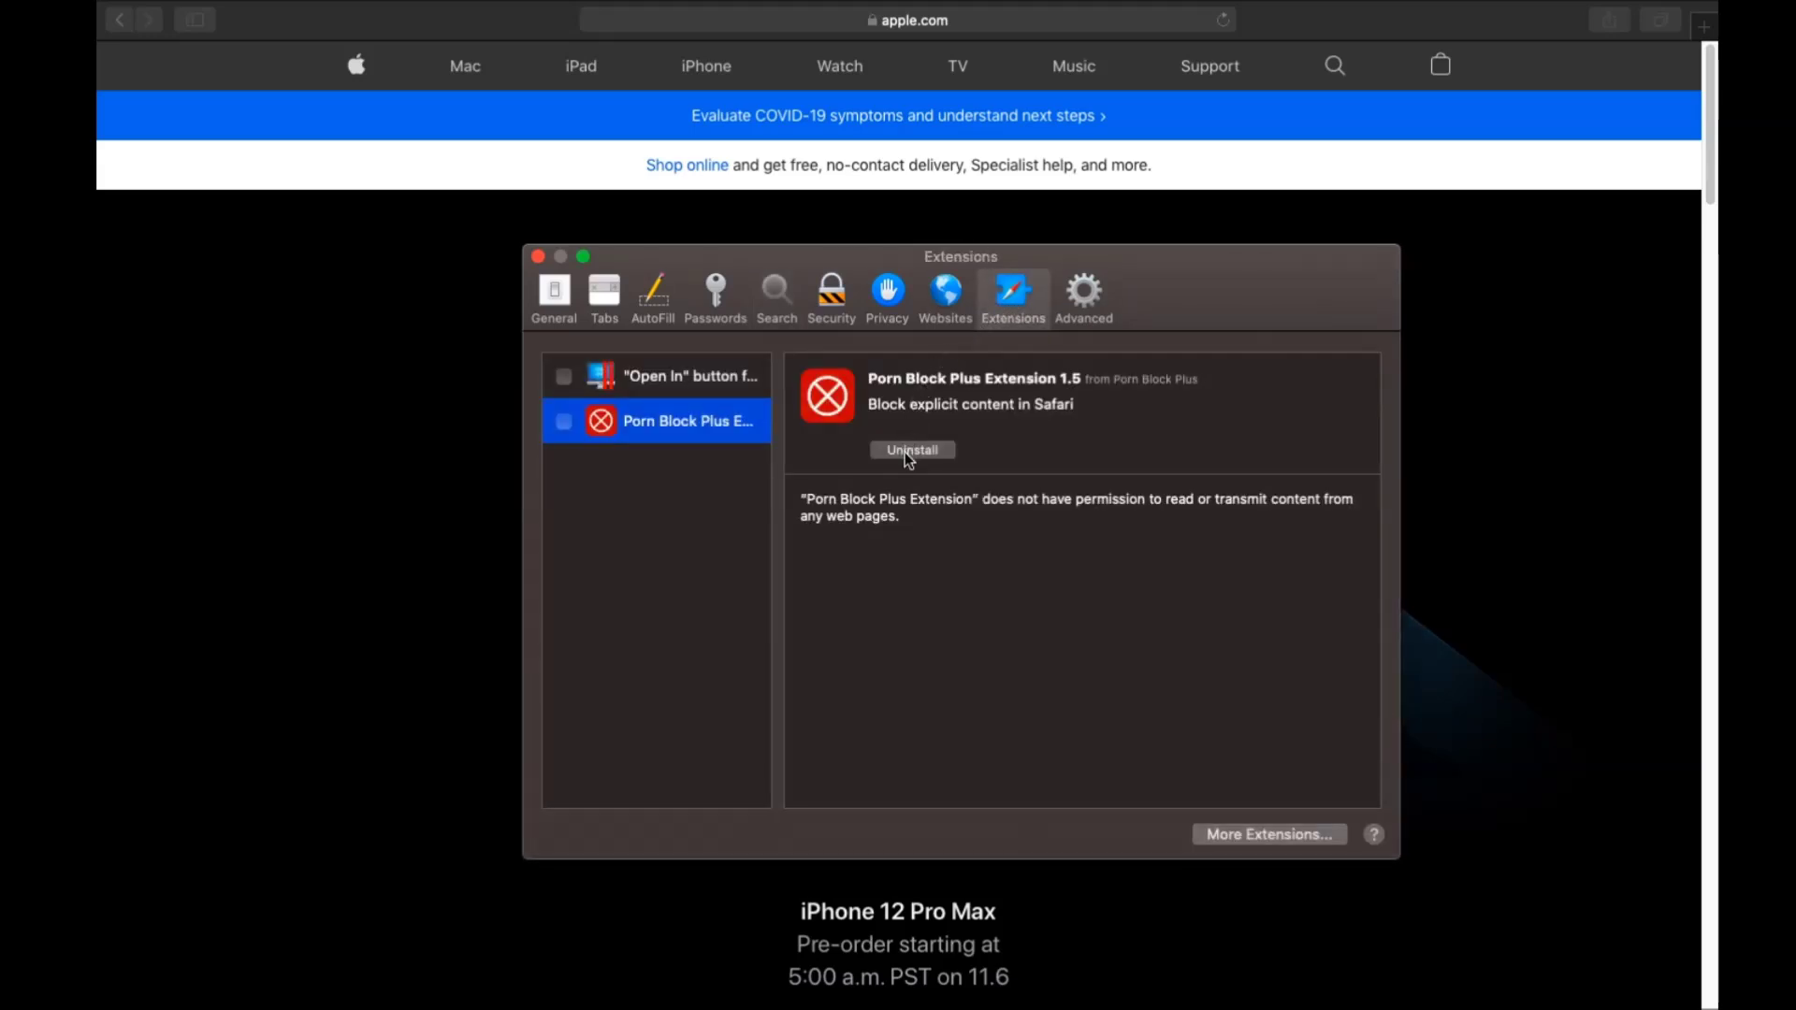
click(907, 451)
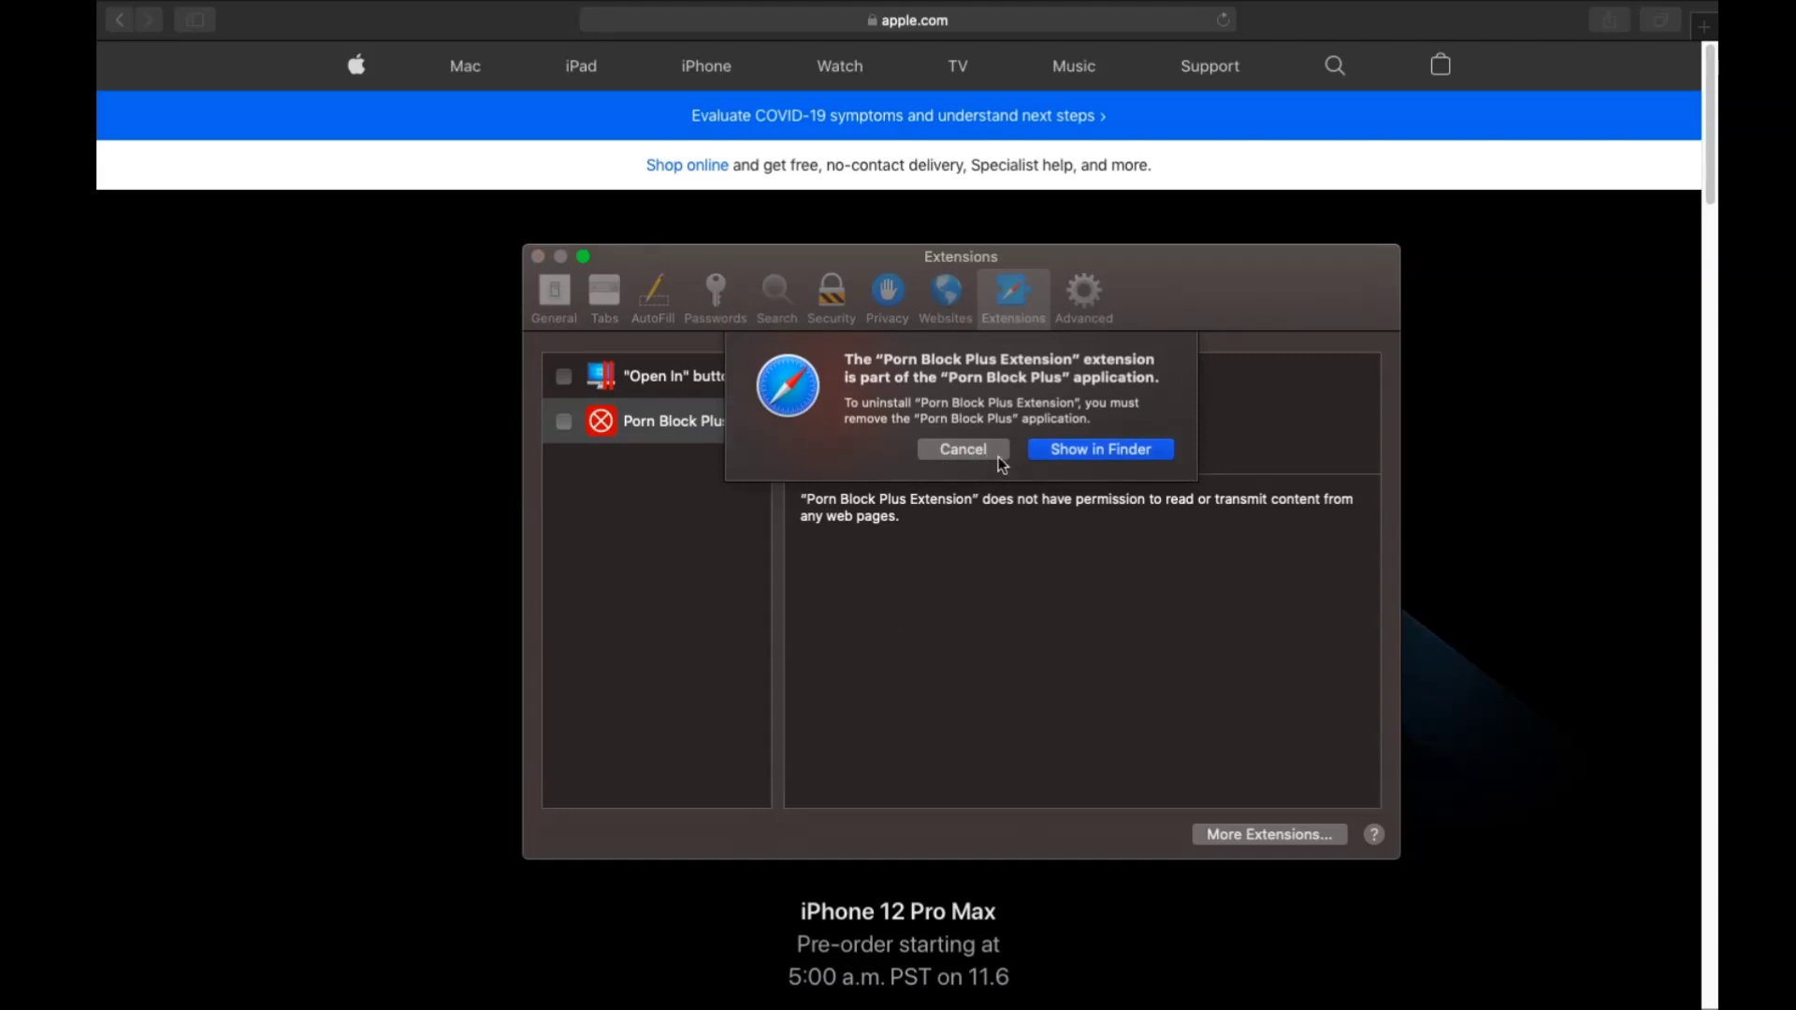
click(1033, 454)
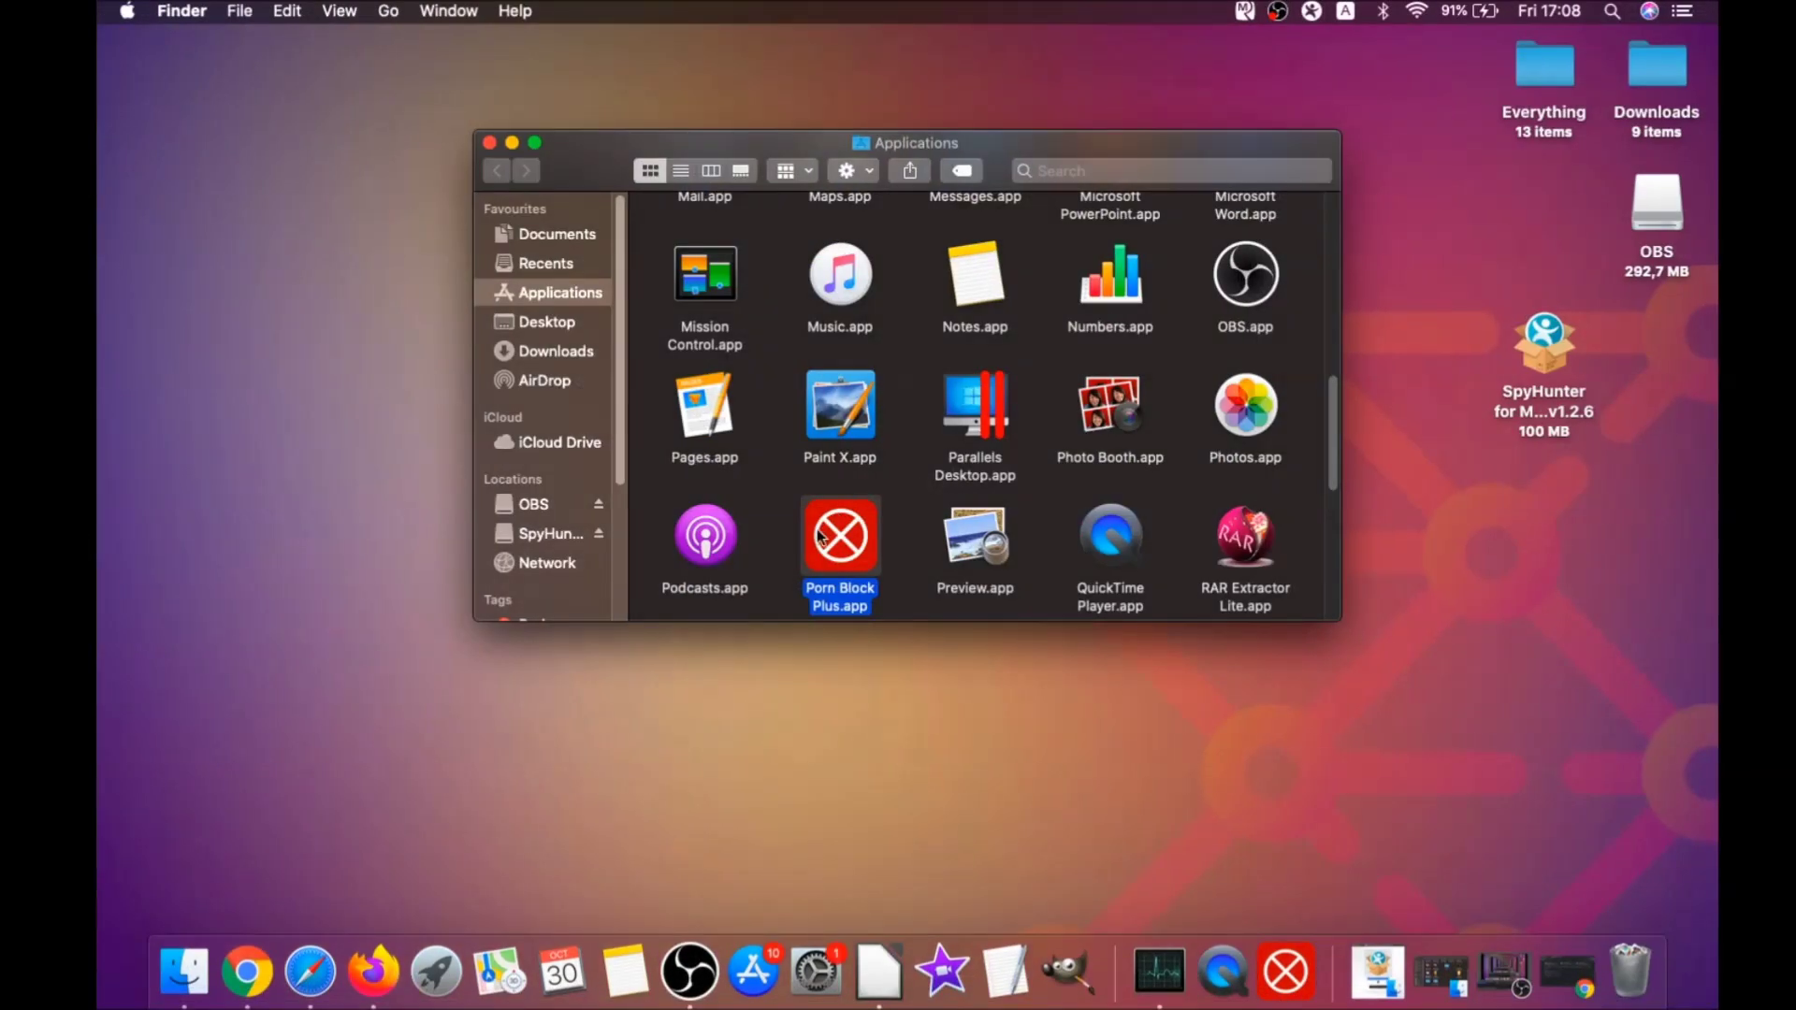
Move Porn Block Plus.app to the Bin, authorising with the account password, and close the window.
drag(820, 536, 1629, 958)
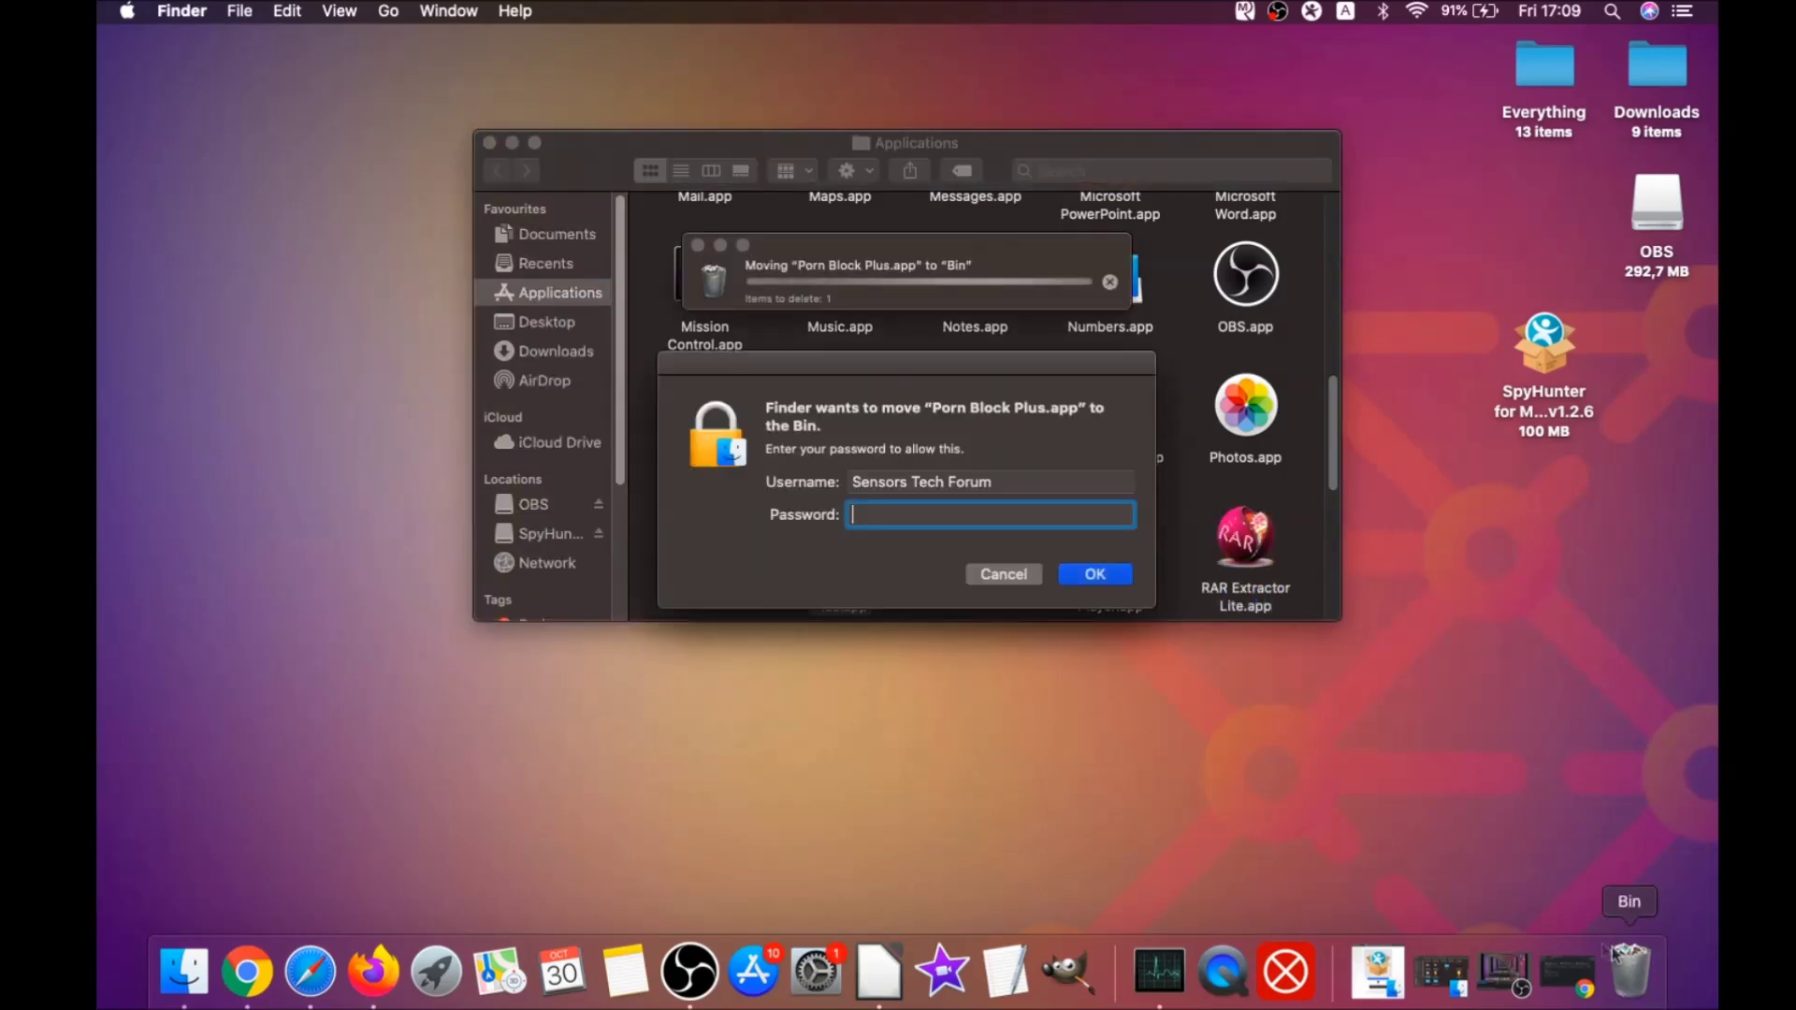
text(••••)
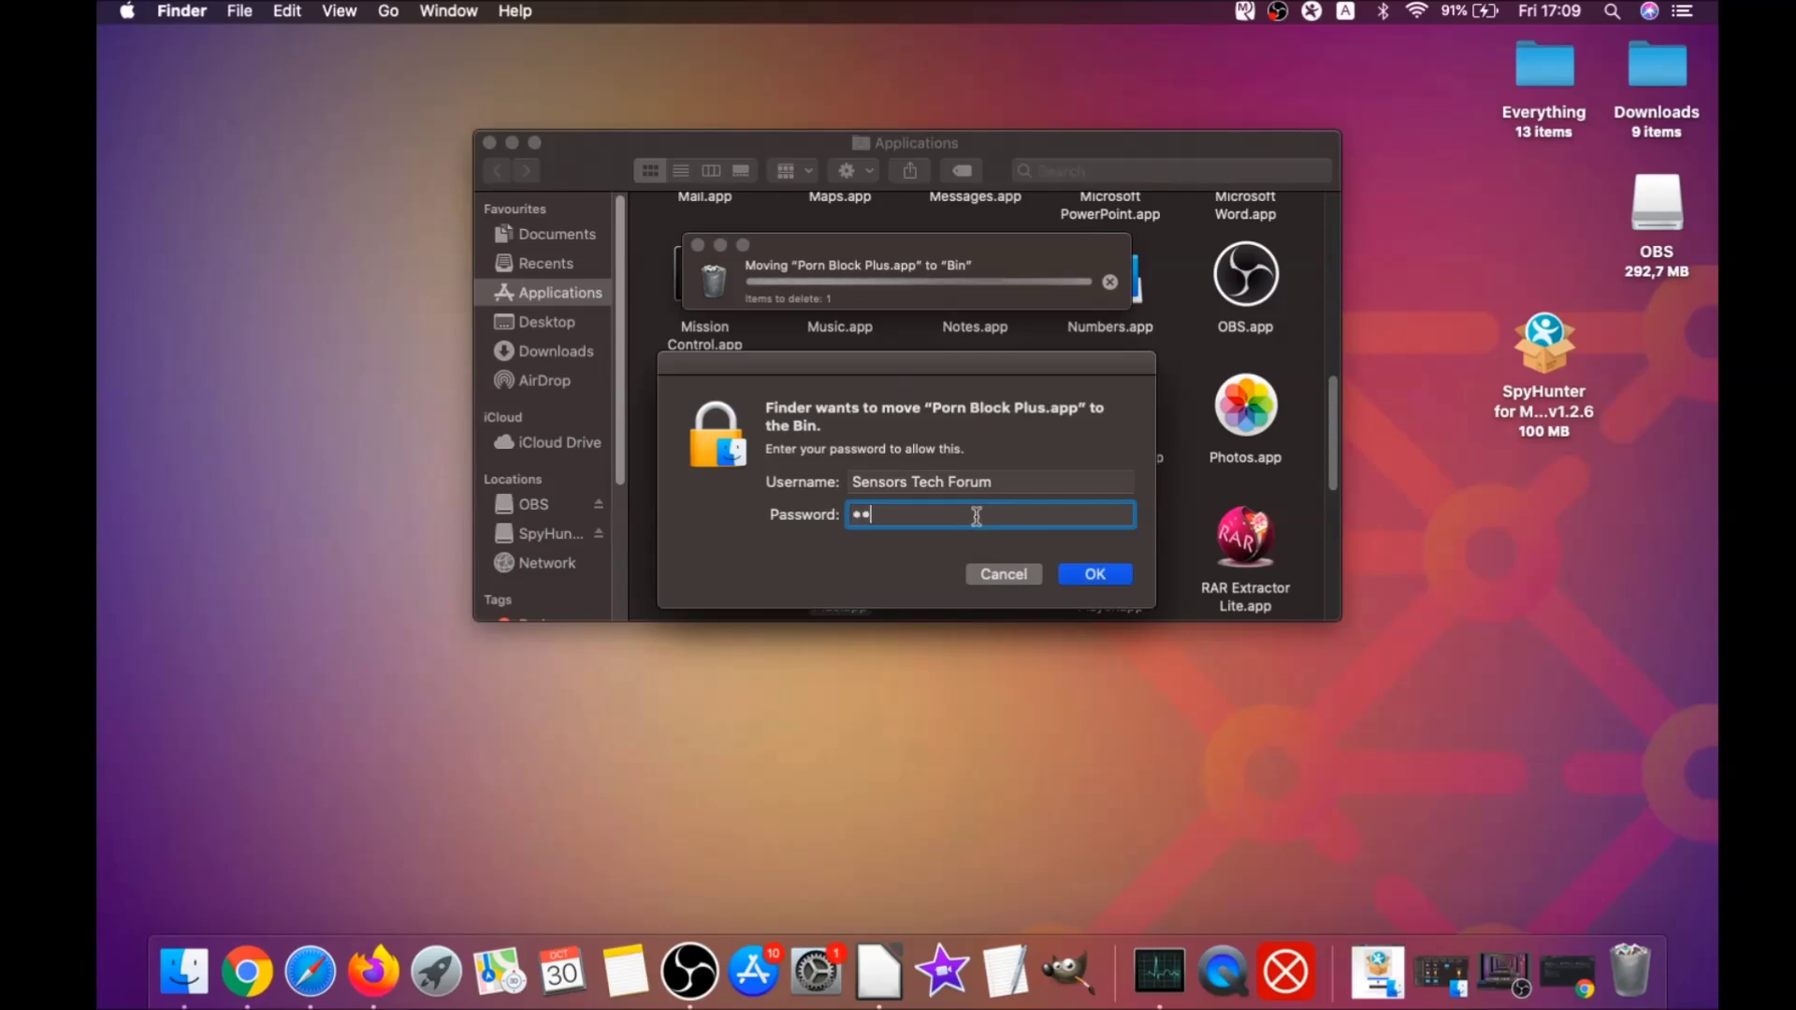
text(••••)
click(1085, 574)
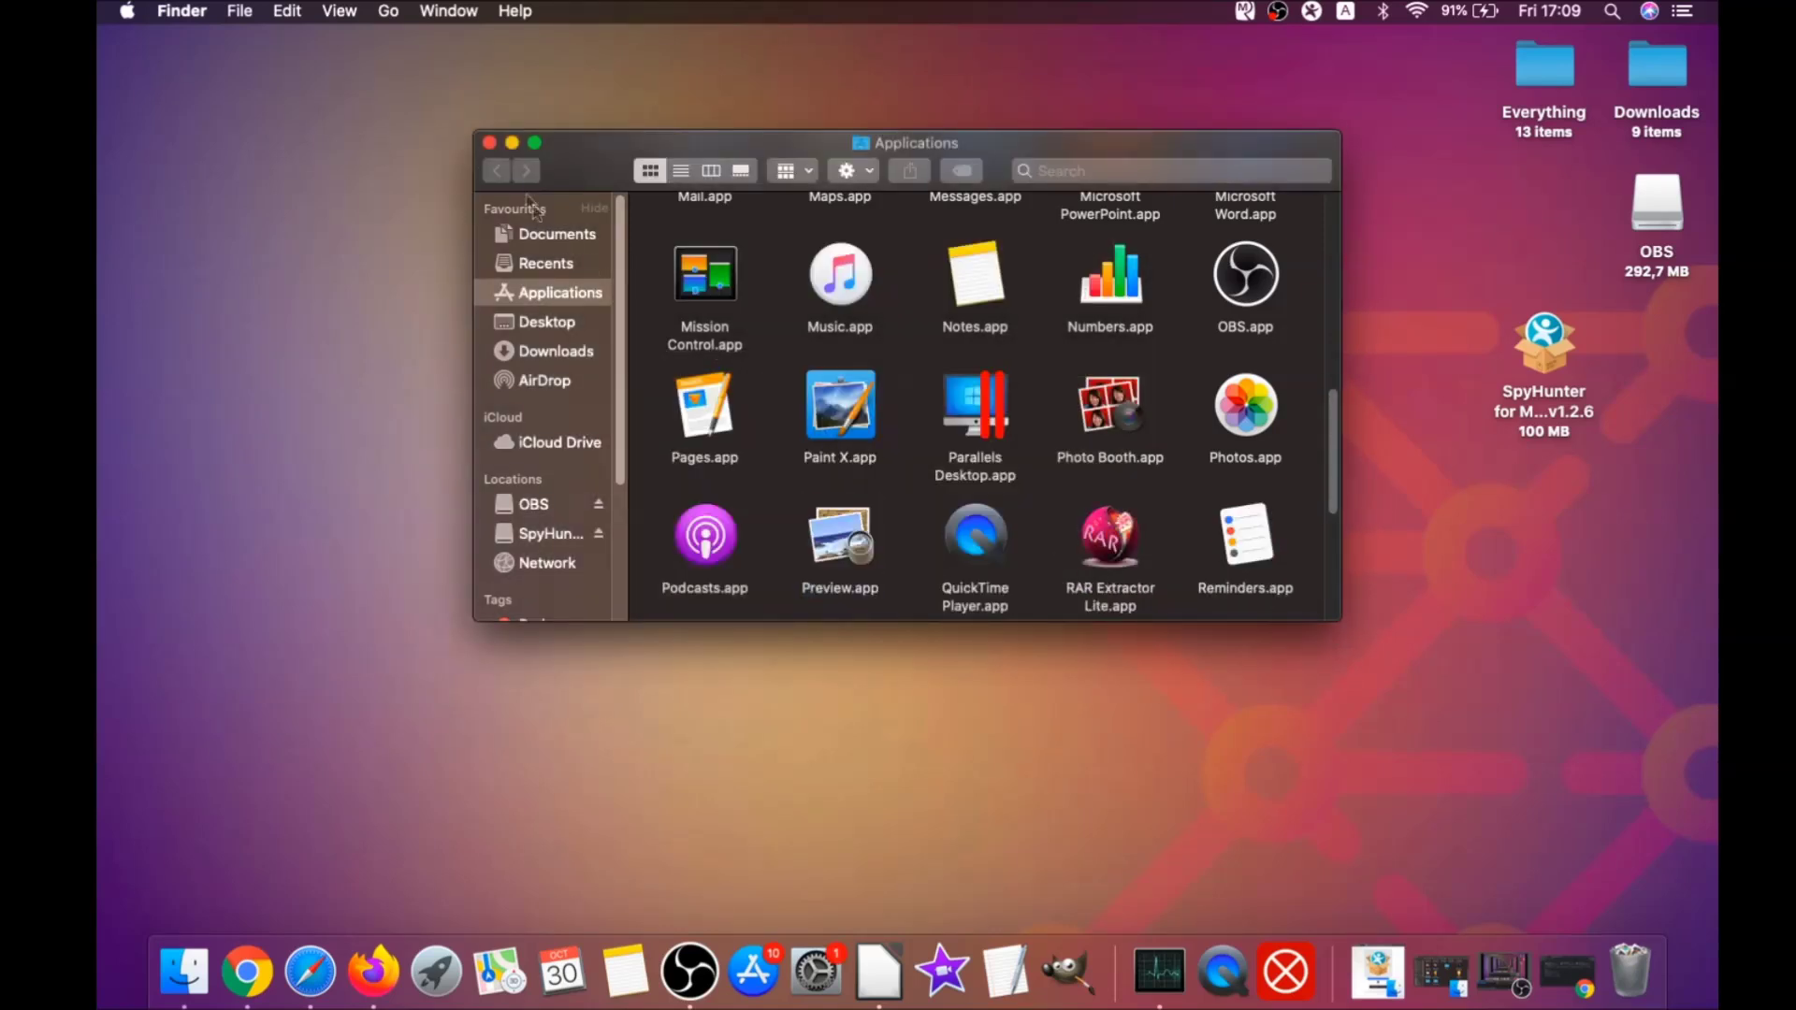
click(488, 142)
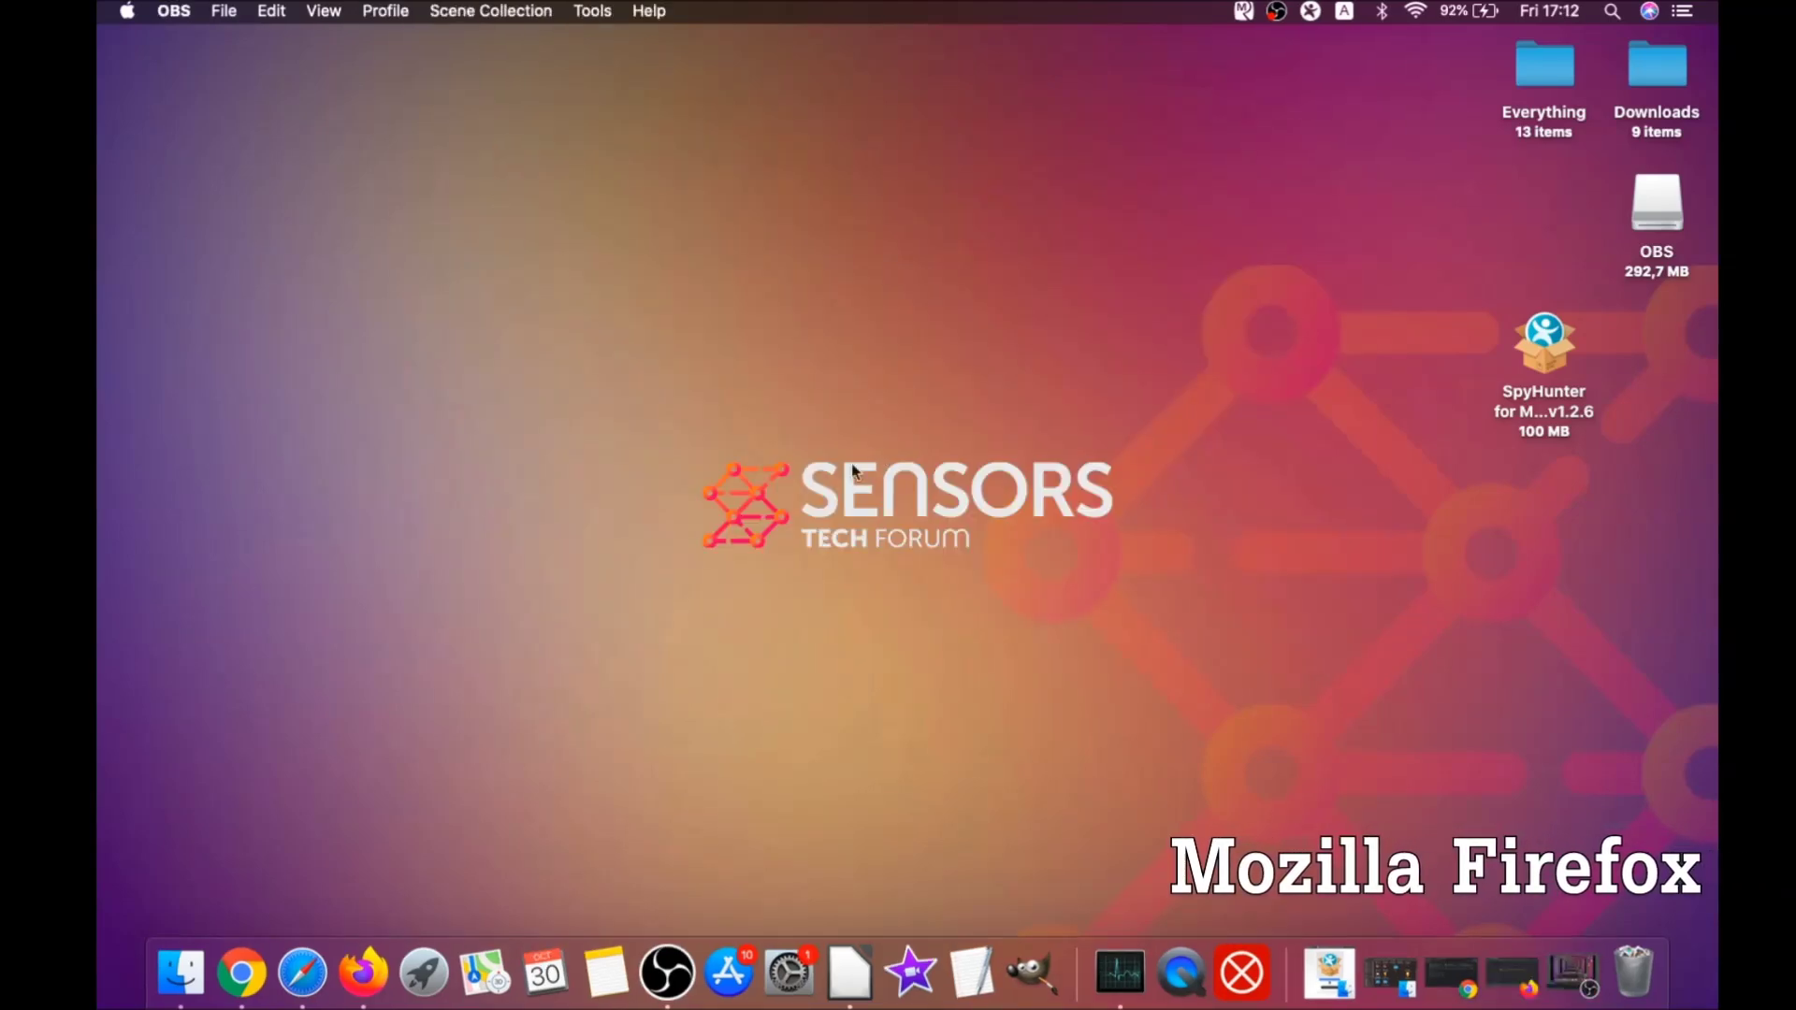
Launch Firefox, open the Add-ons Manager and disable Superpowers for Instagram and alice gear dice.
click(364, 973)
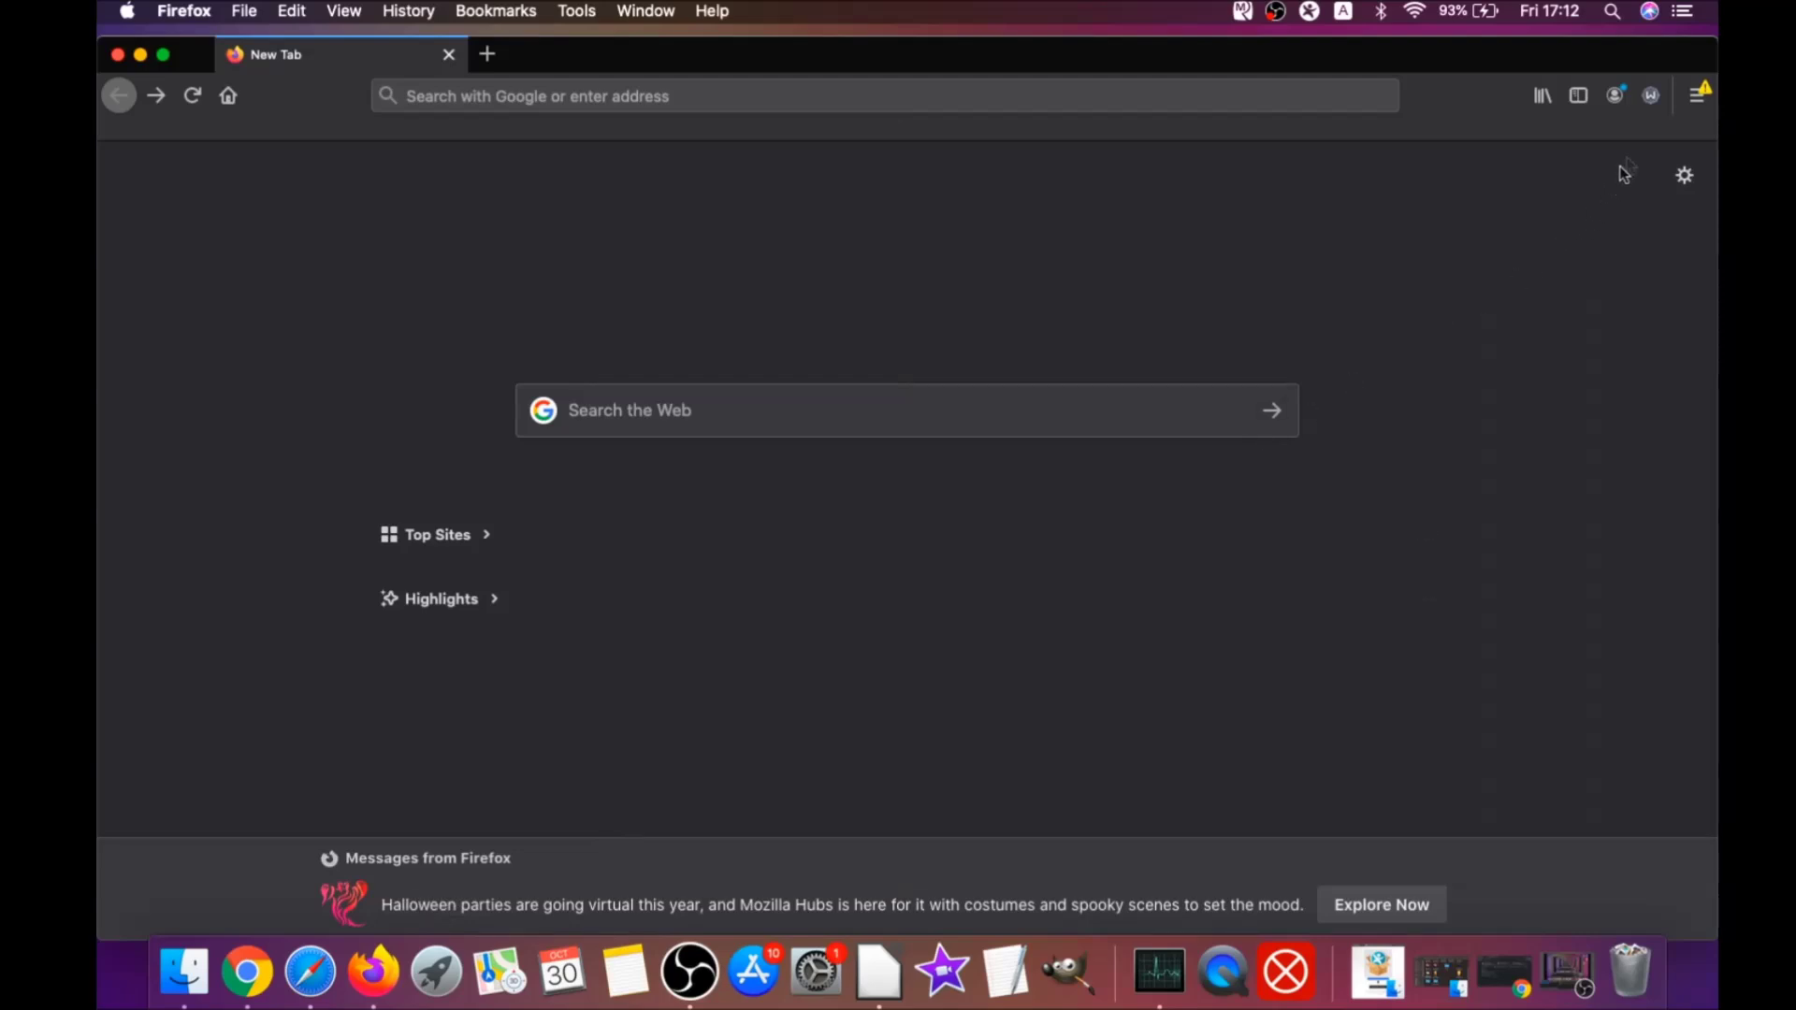
click(1693, 105)
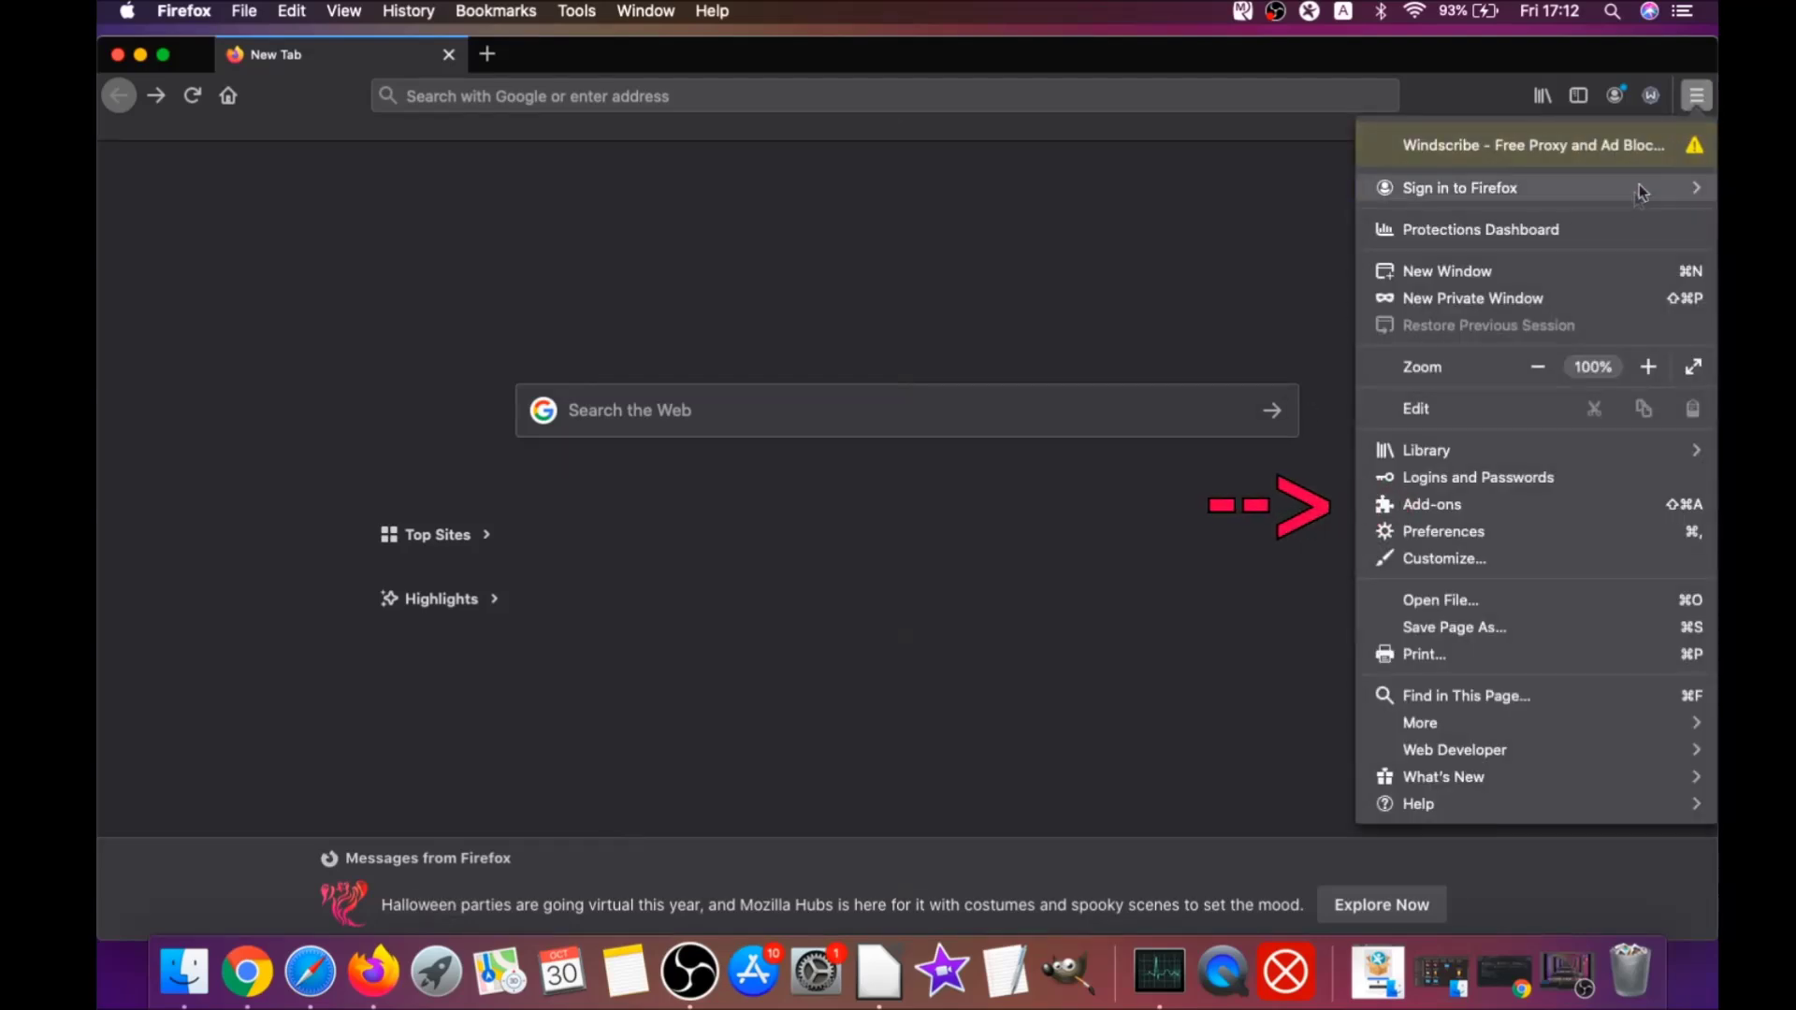
click(1479, 508)
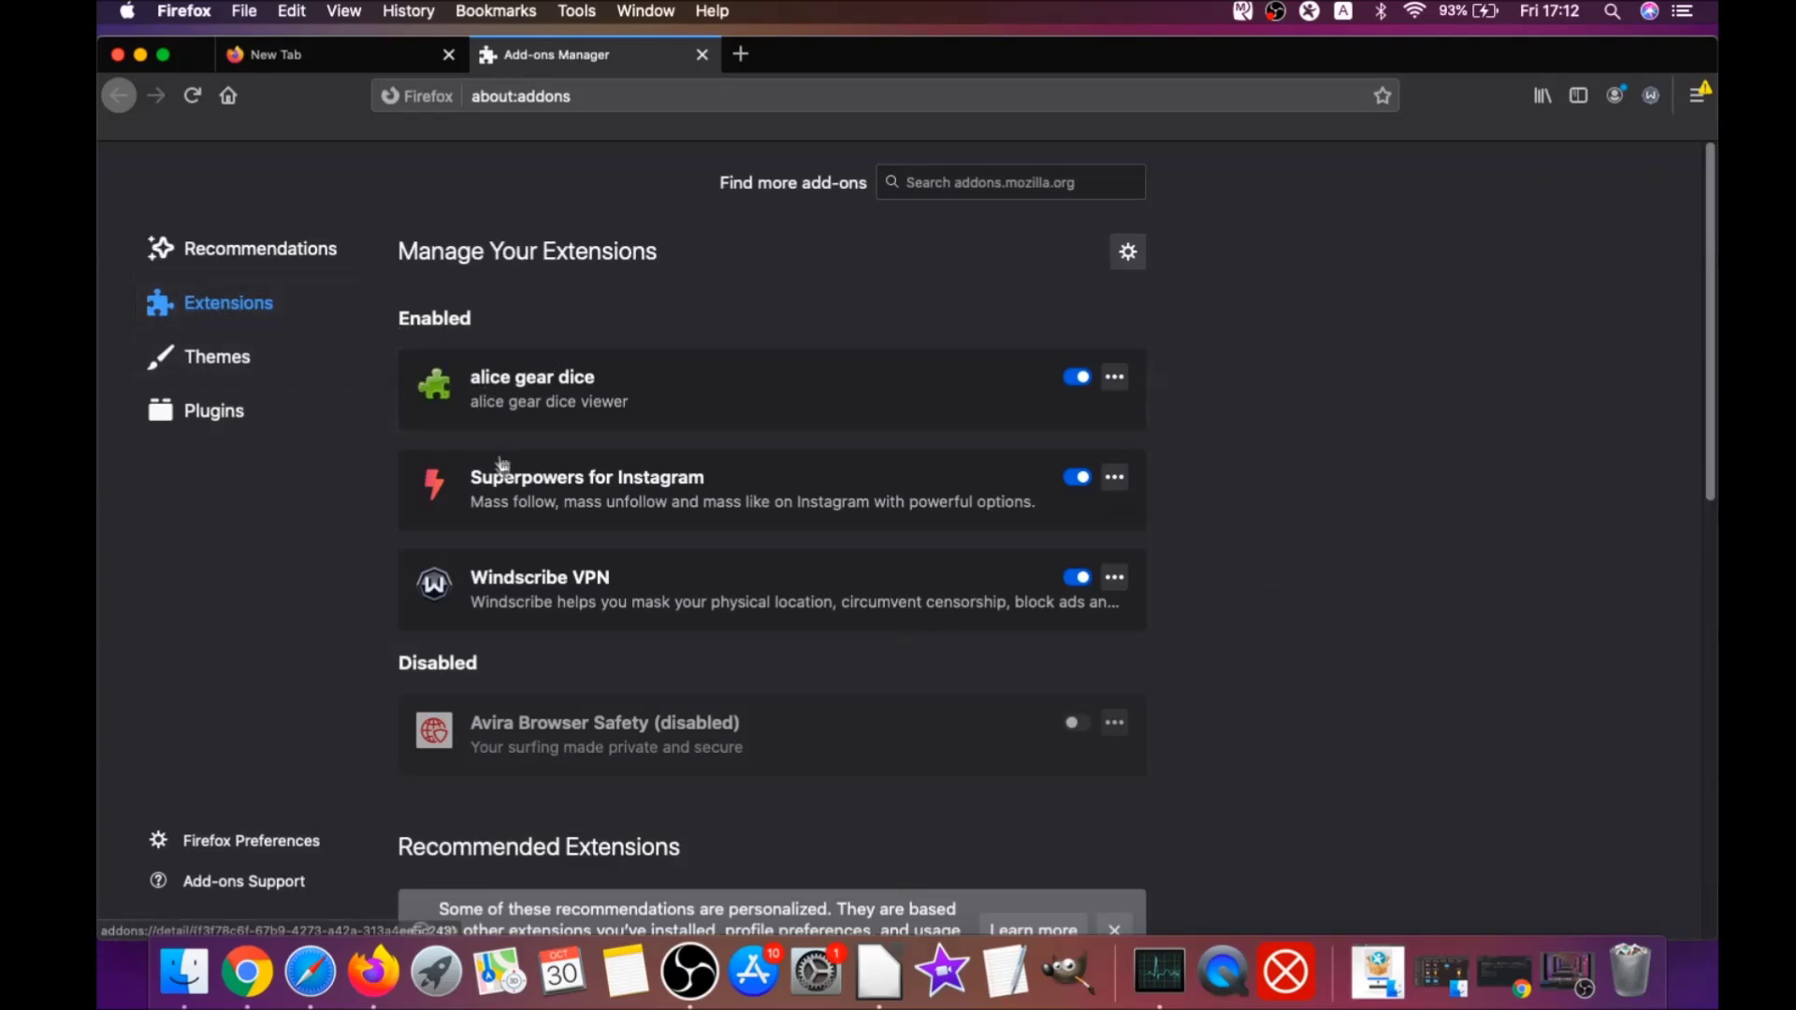
click(1083, 478)
click(1082, 379)
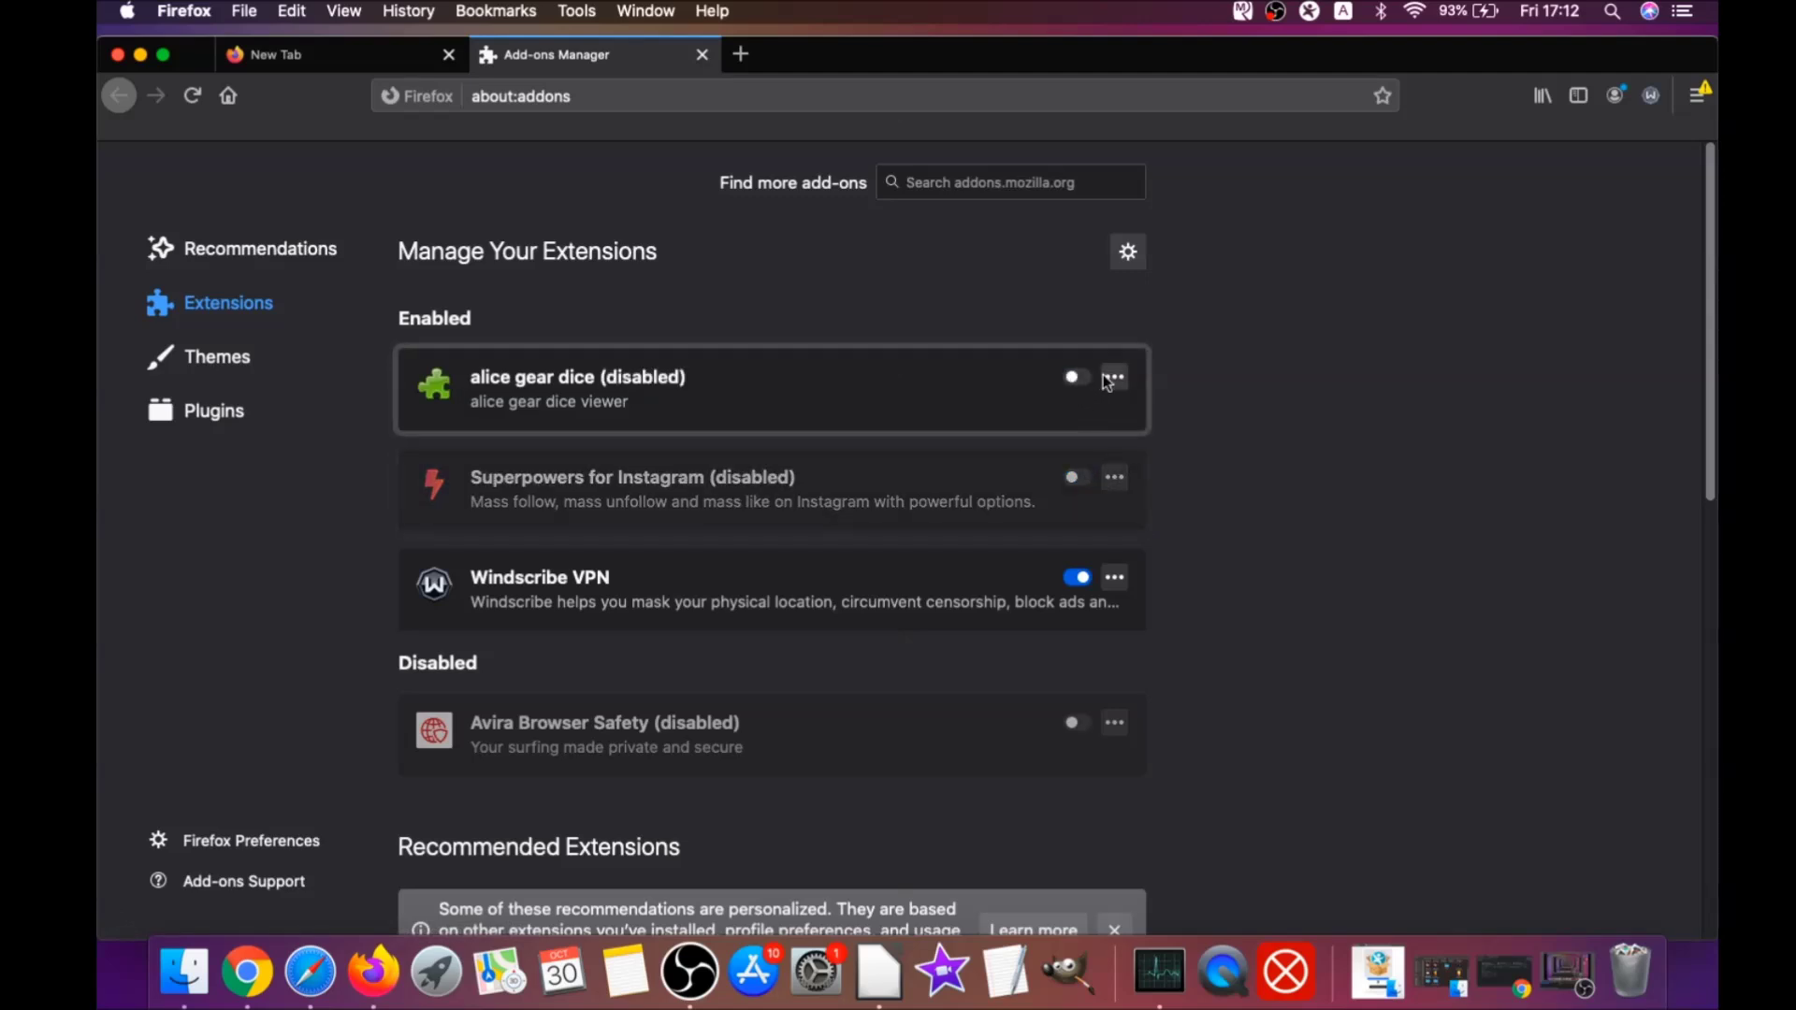
Remove the alice gear dice and Superpowers for Instagram extensions from Firefox.
click(1113, 378)
click(1139, 417)
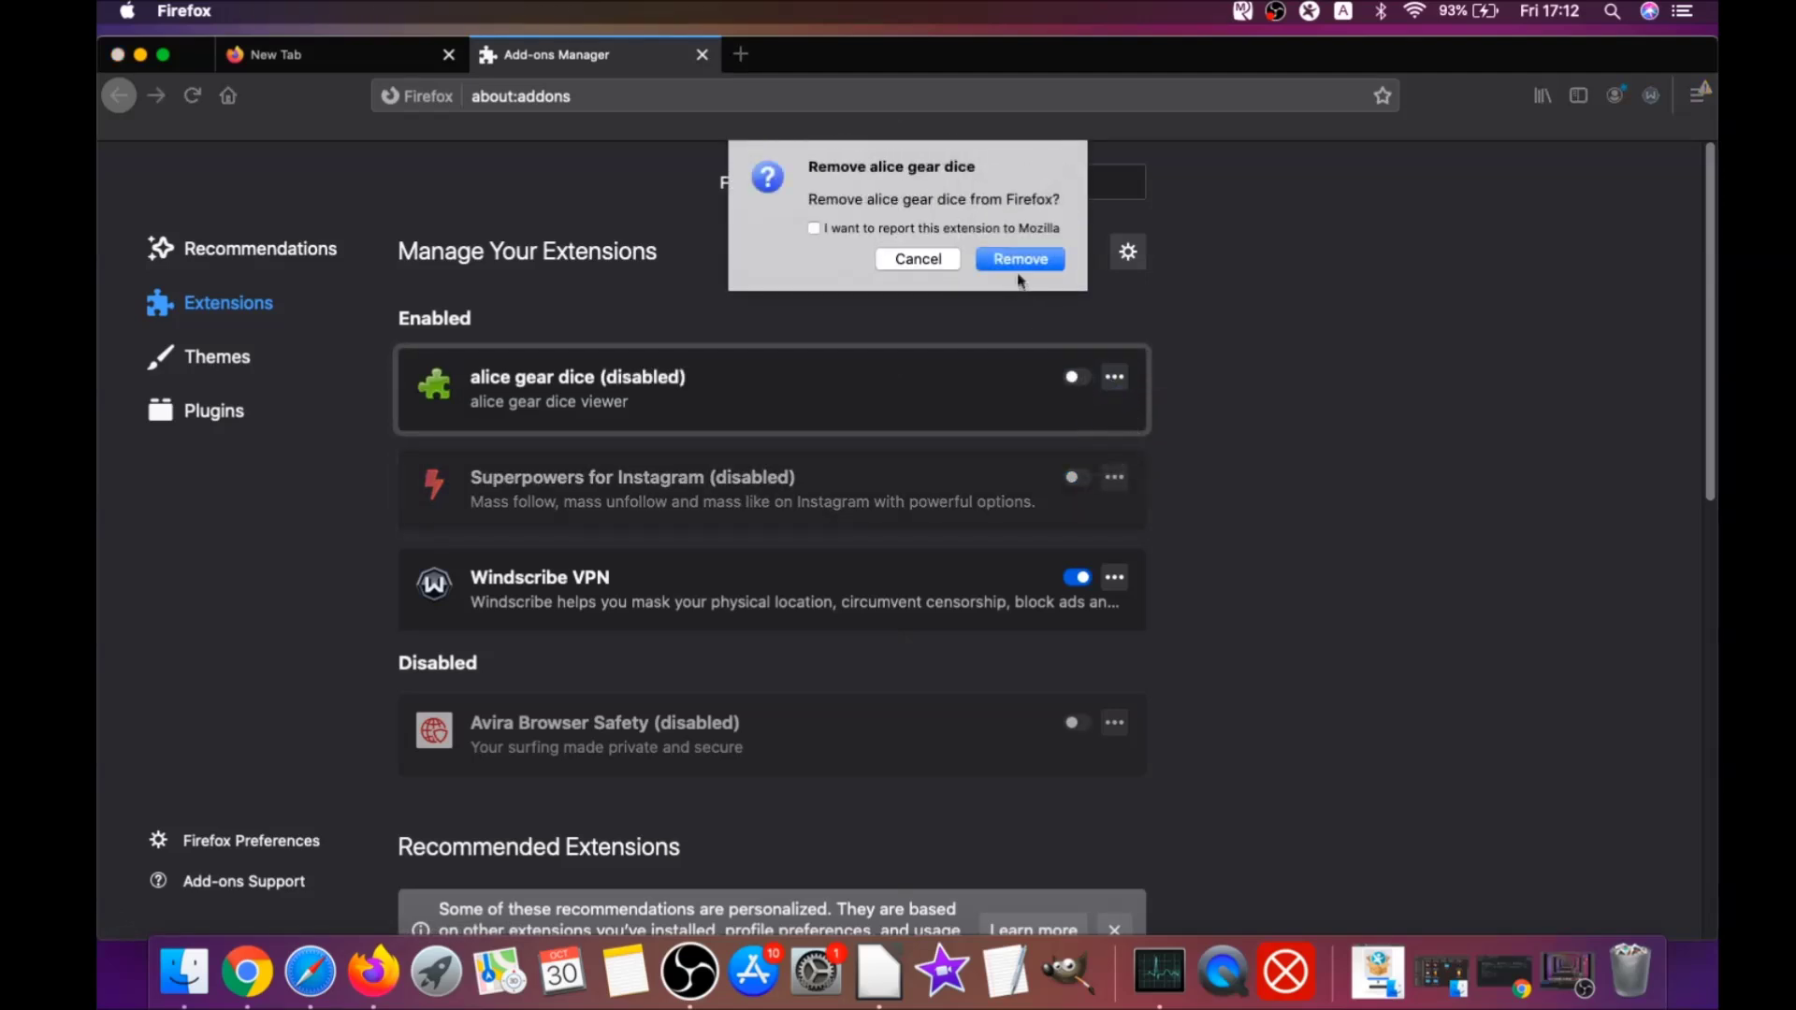
click(1029, 254)
click(1114, 449)
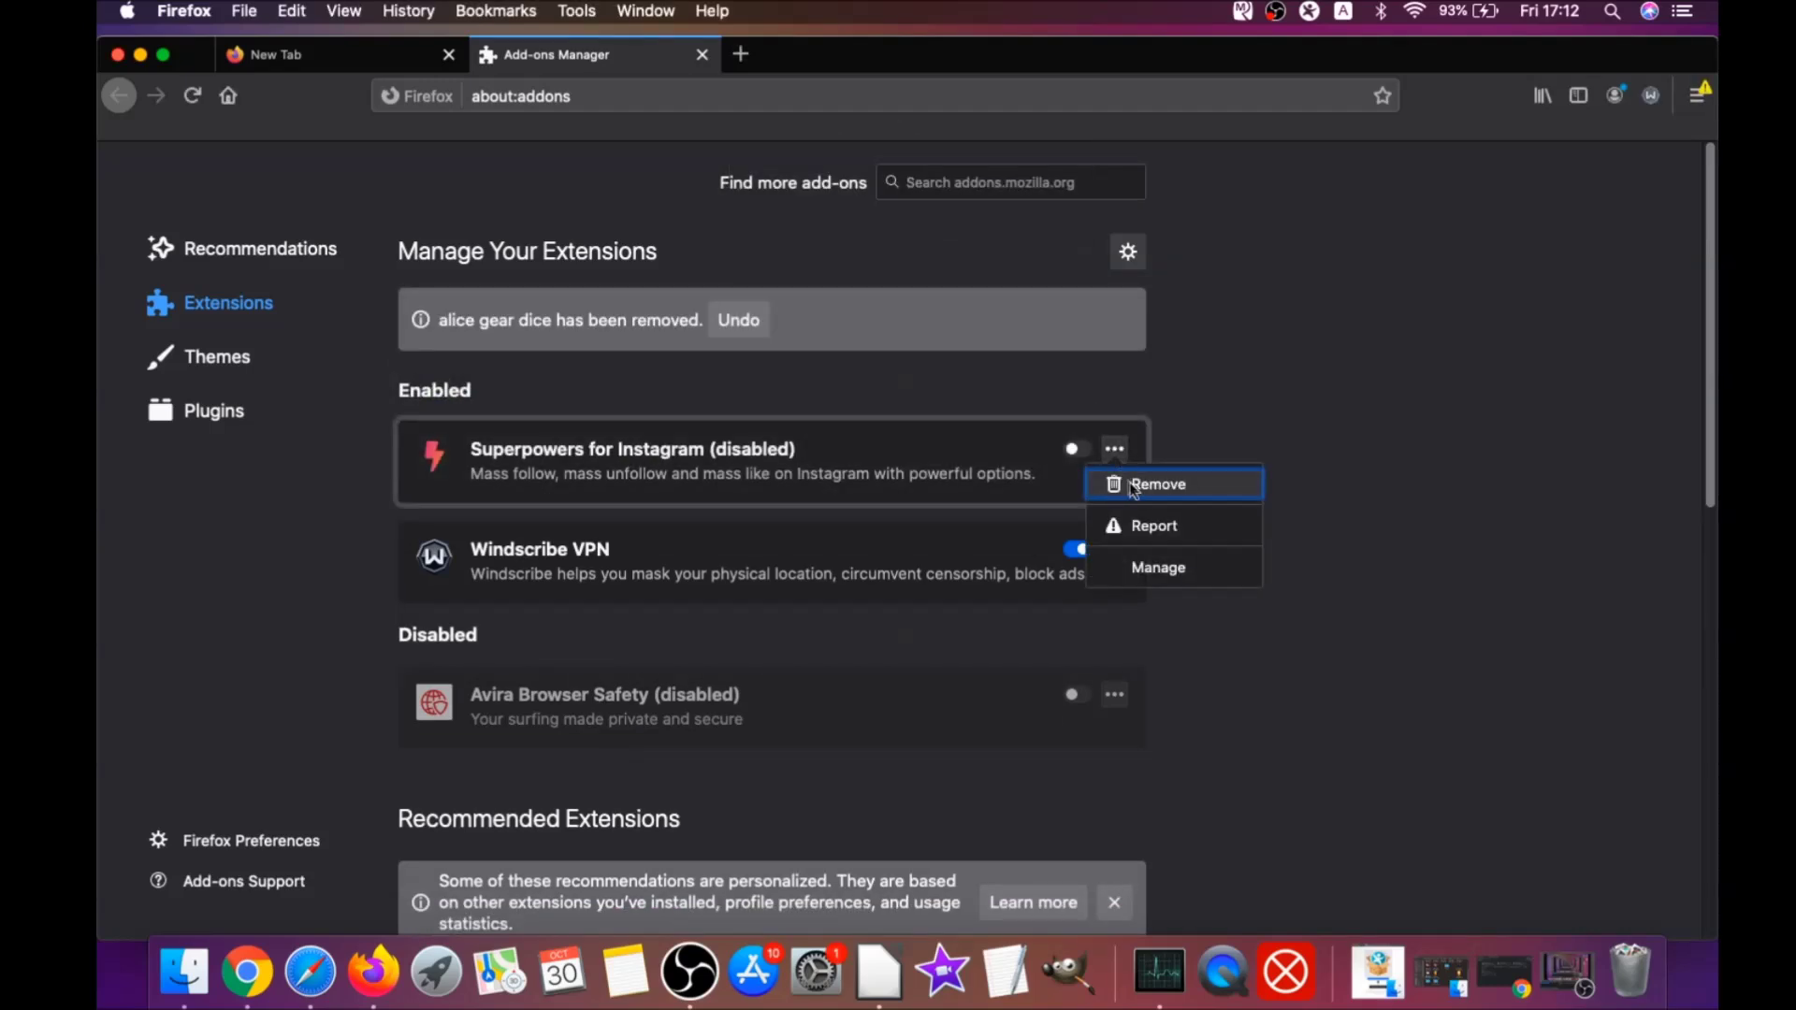
click(1130, 484)
click(1070, 248)
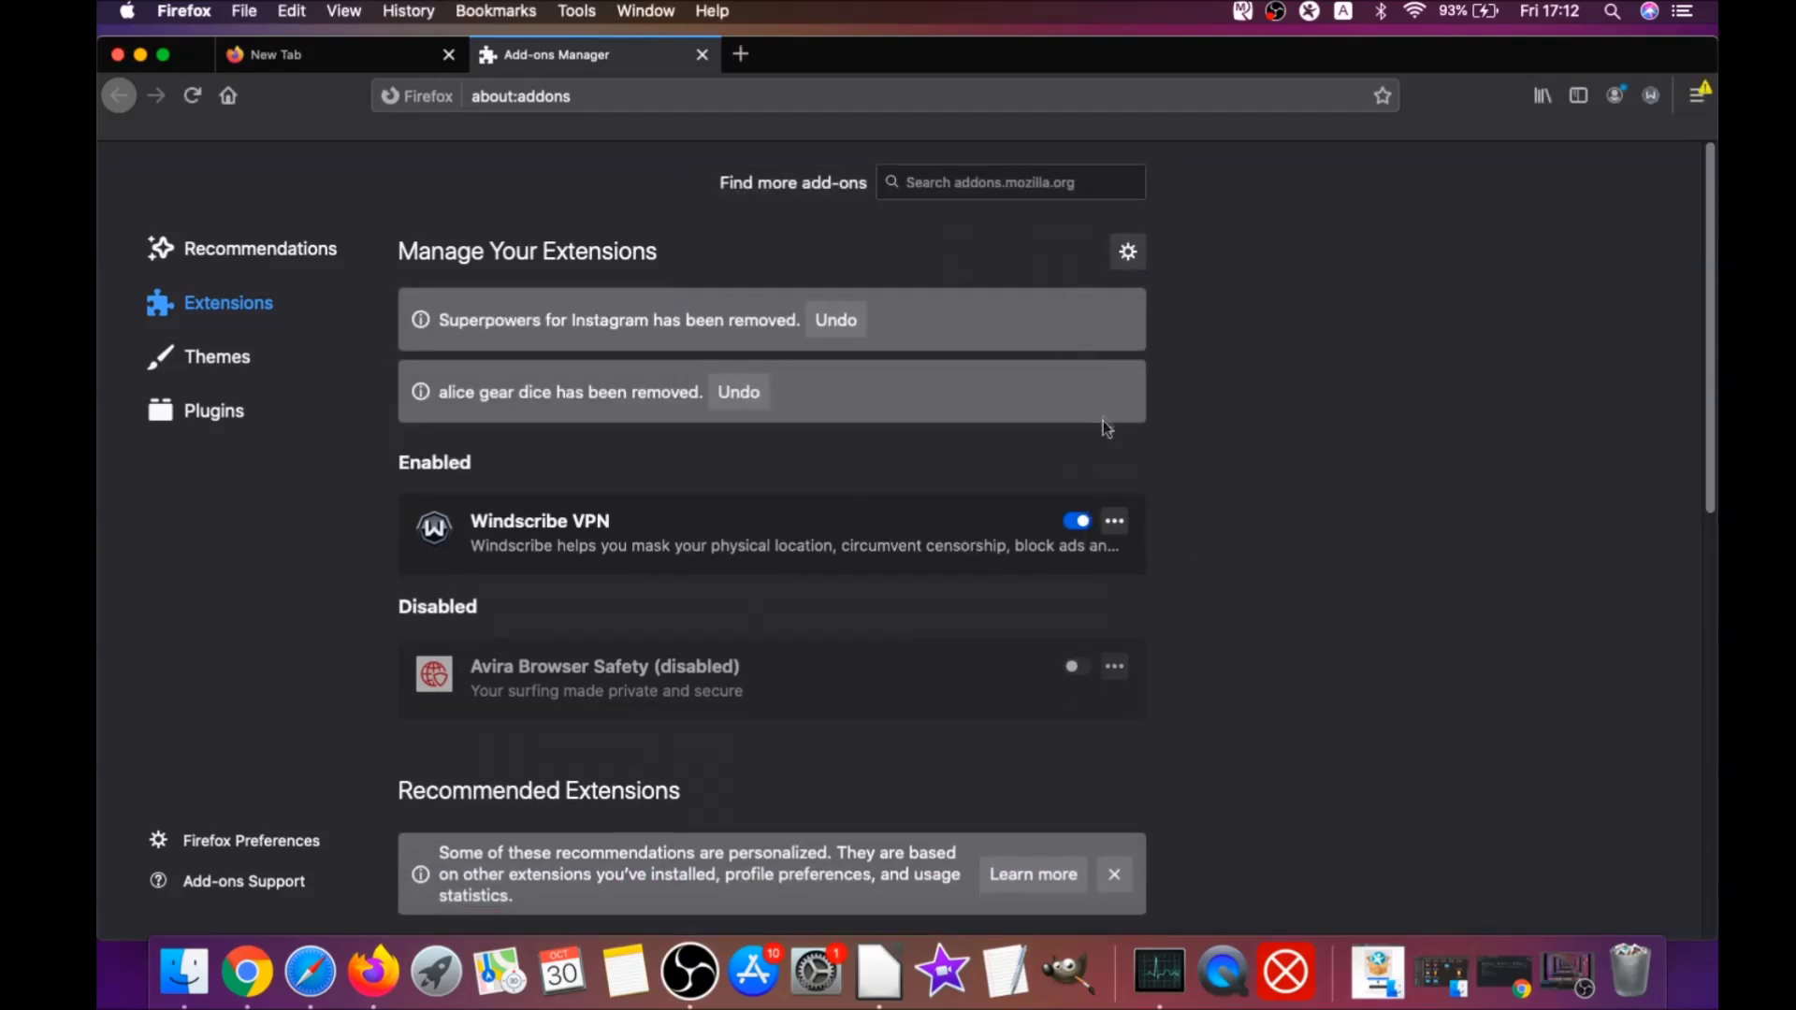
click(541, 101)
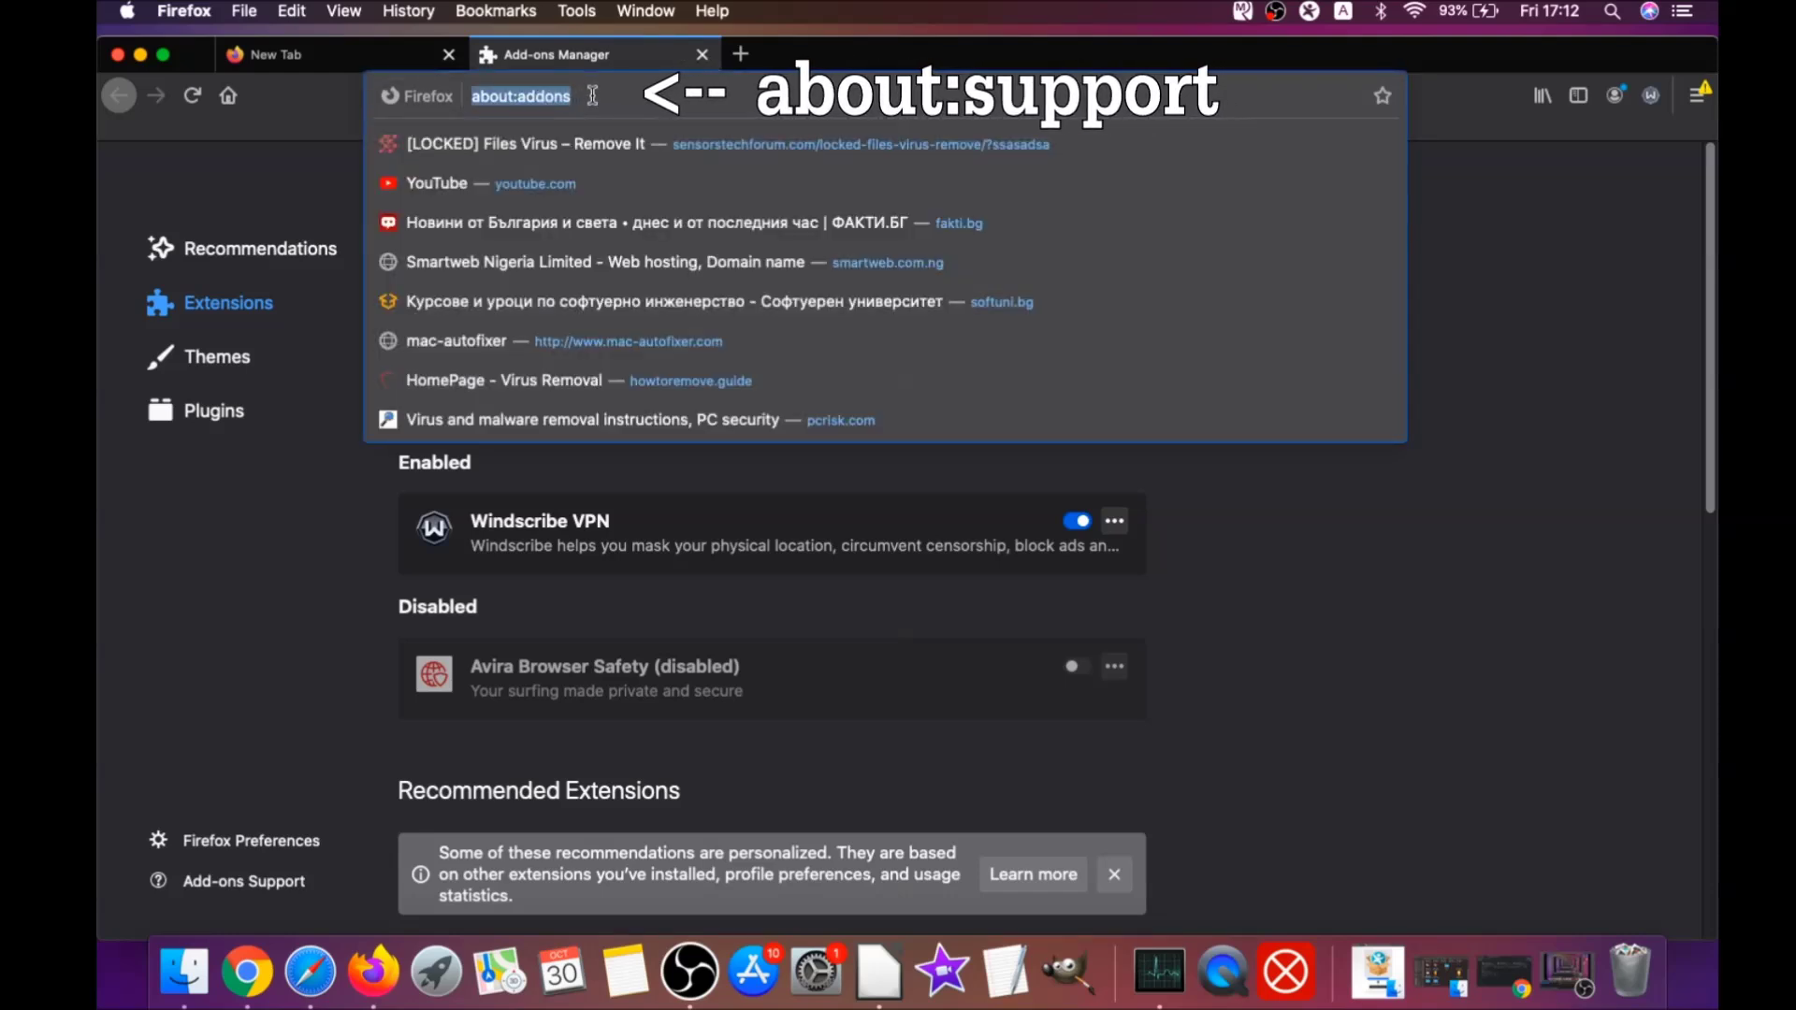
Refresh Firefox to its defaults from the about:support troubleshooting page.
text(about:support)
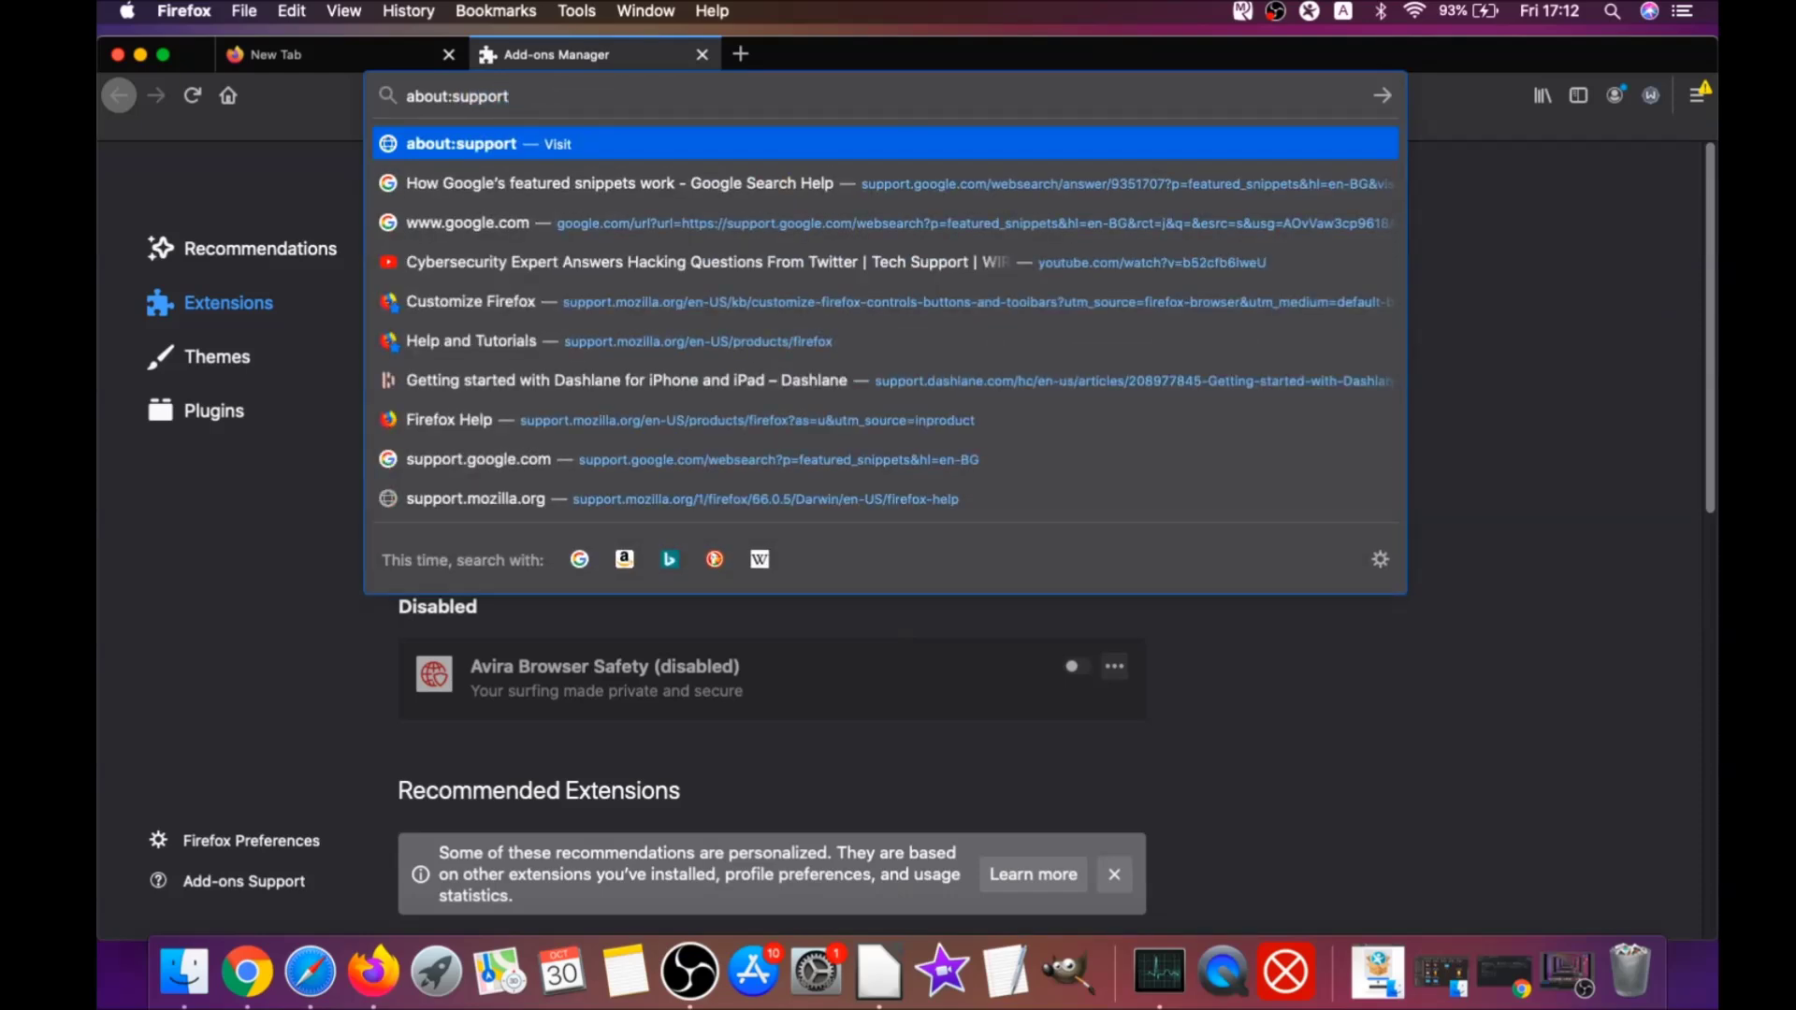
key(Return)
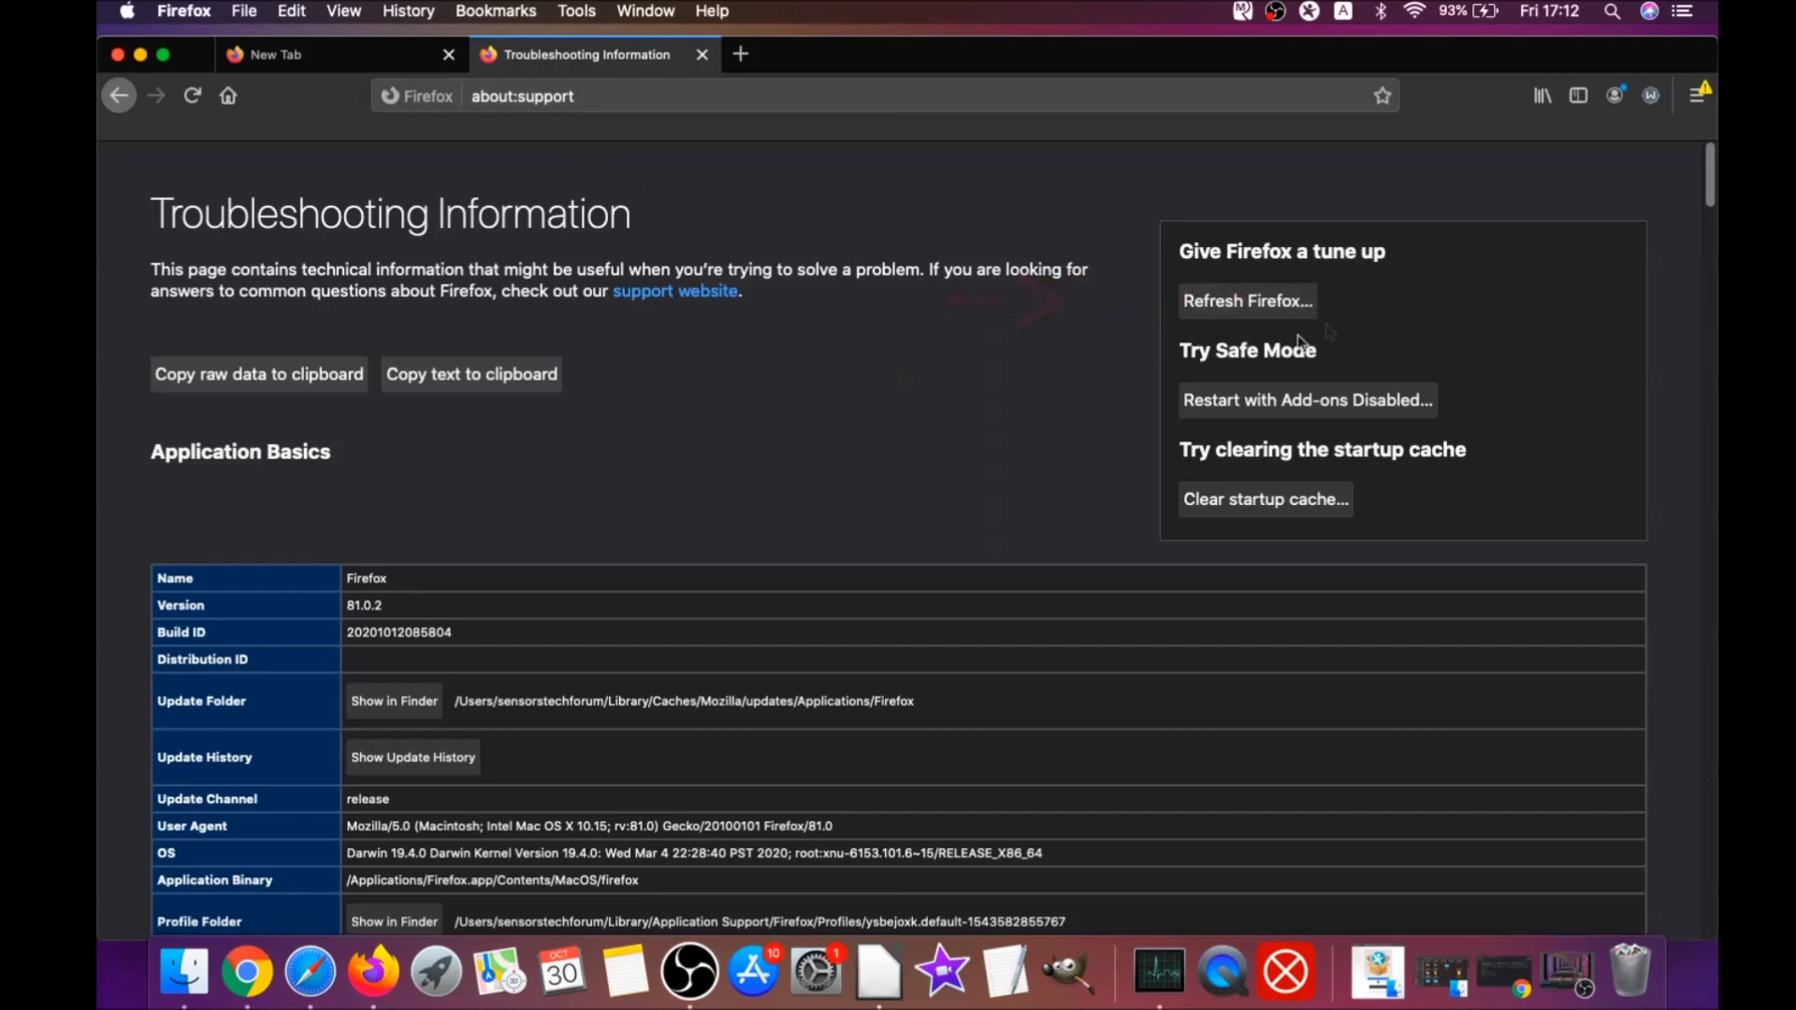
click(1246, 311)
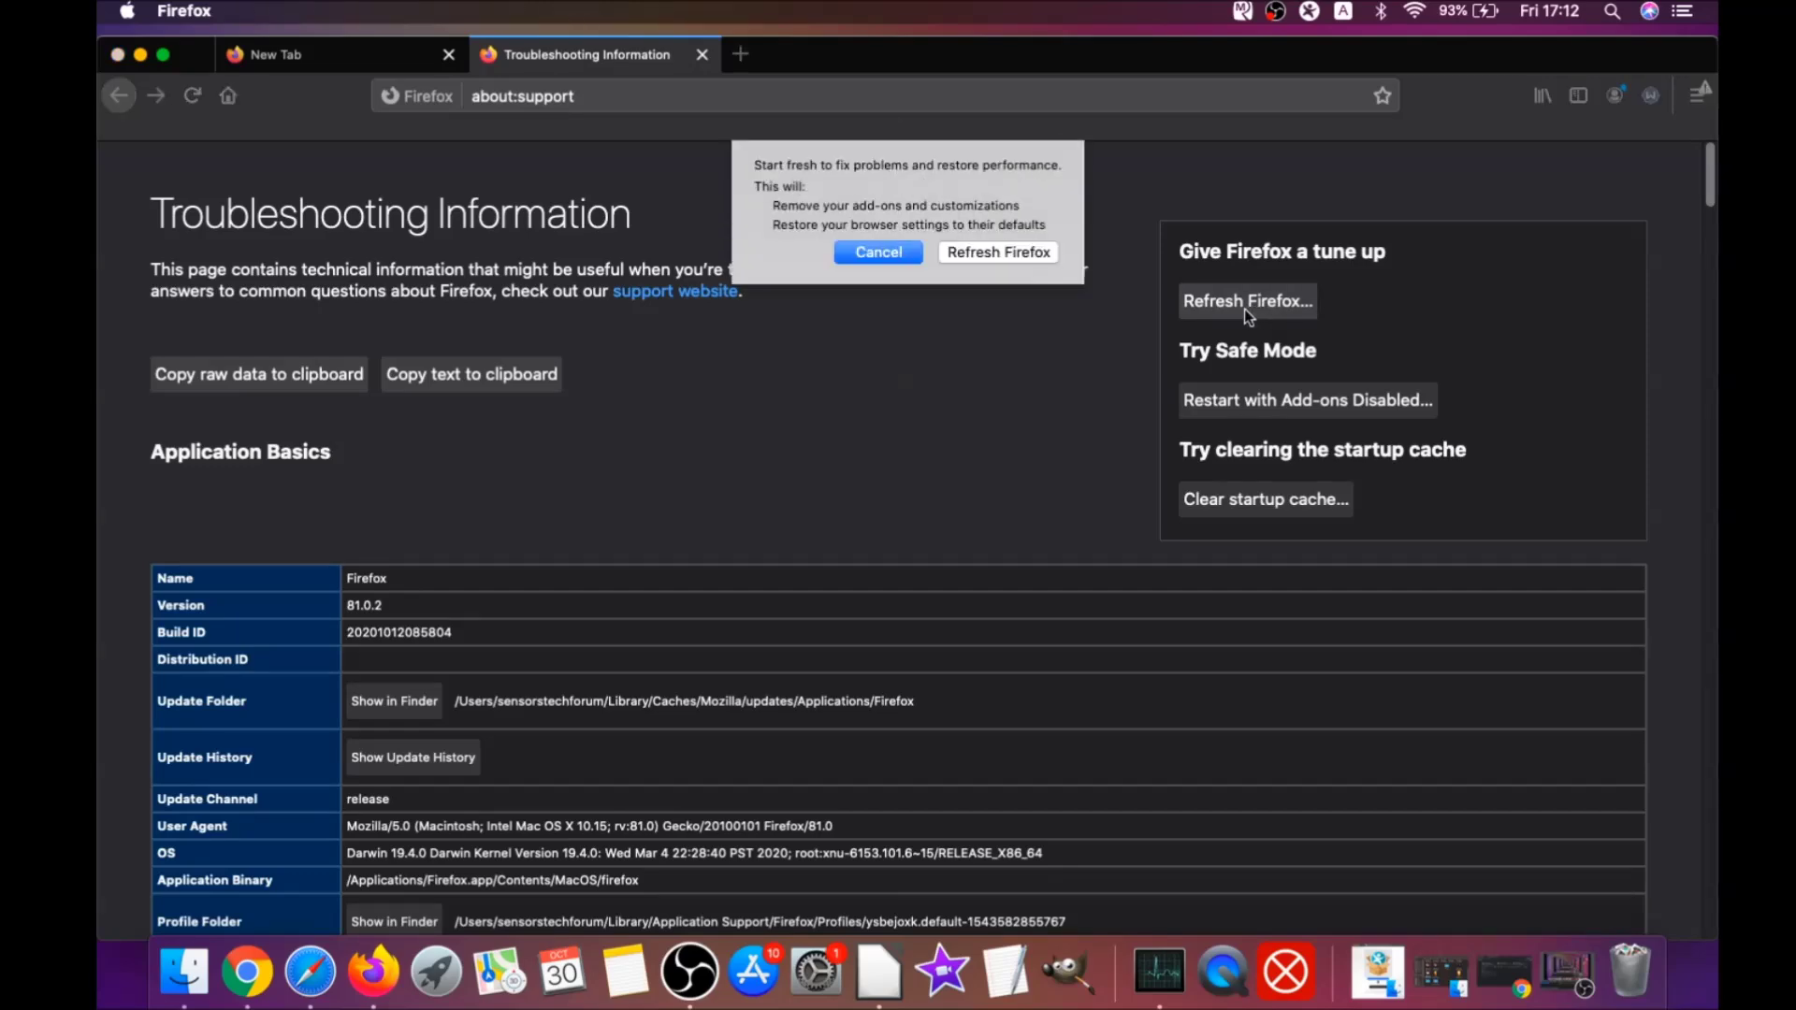
click(997, 252)
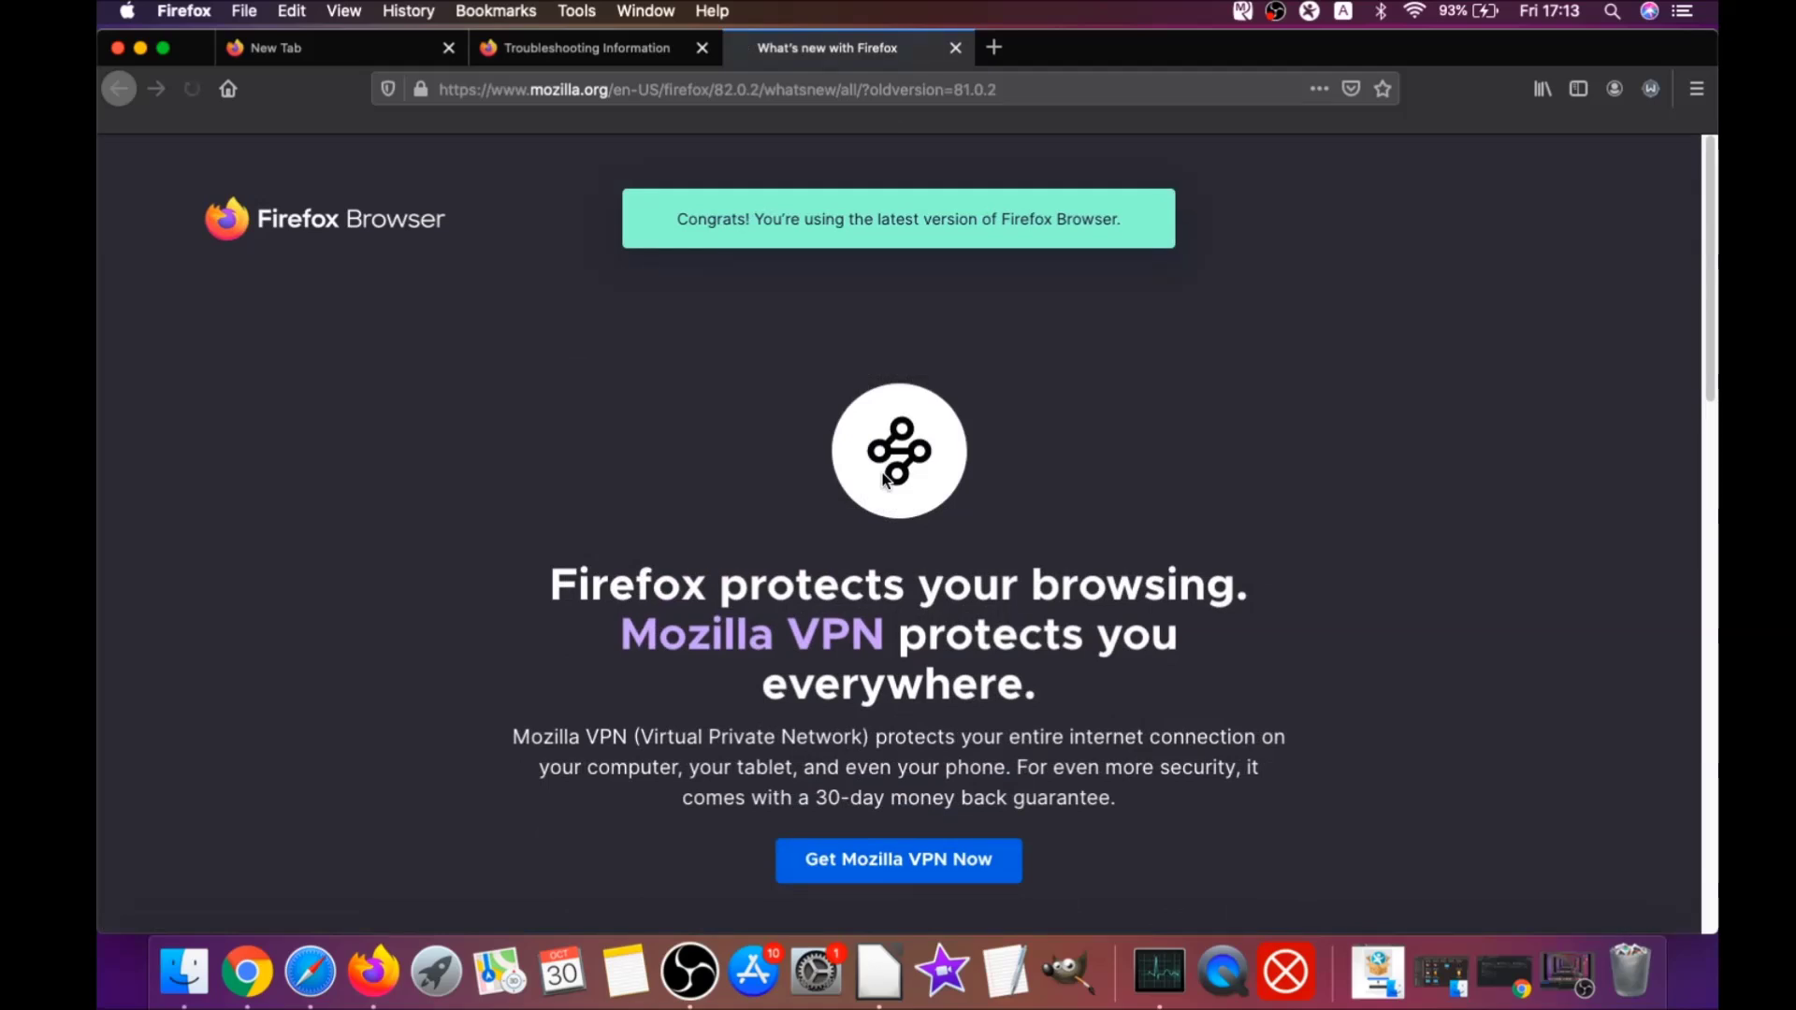
Return to the Troubleshooting Information tab, then hide the Firefox window to show the desktop.
drag(679, 218, 1115, 216)
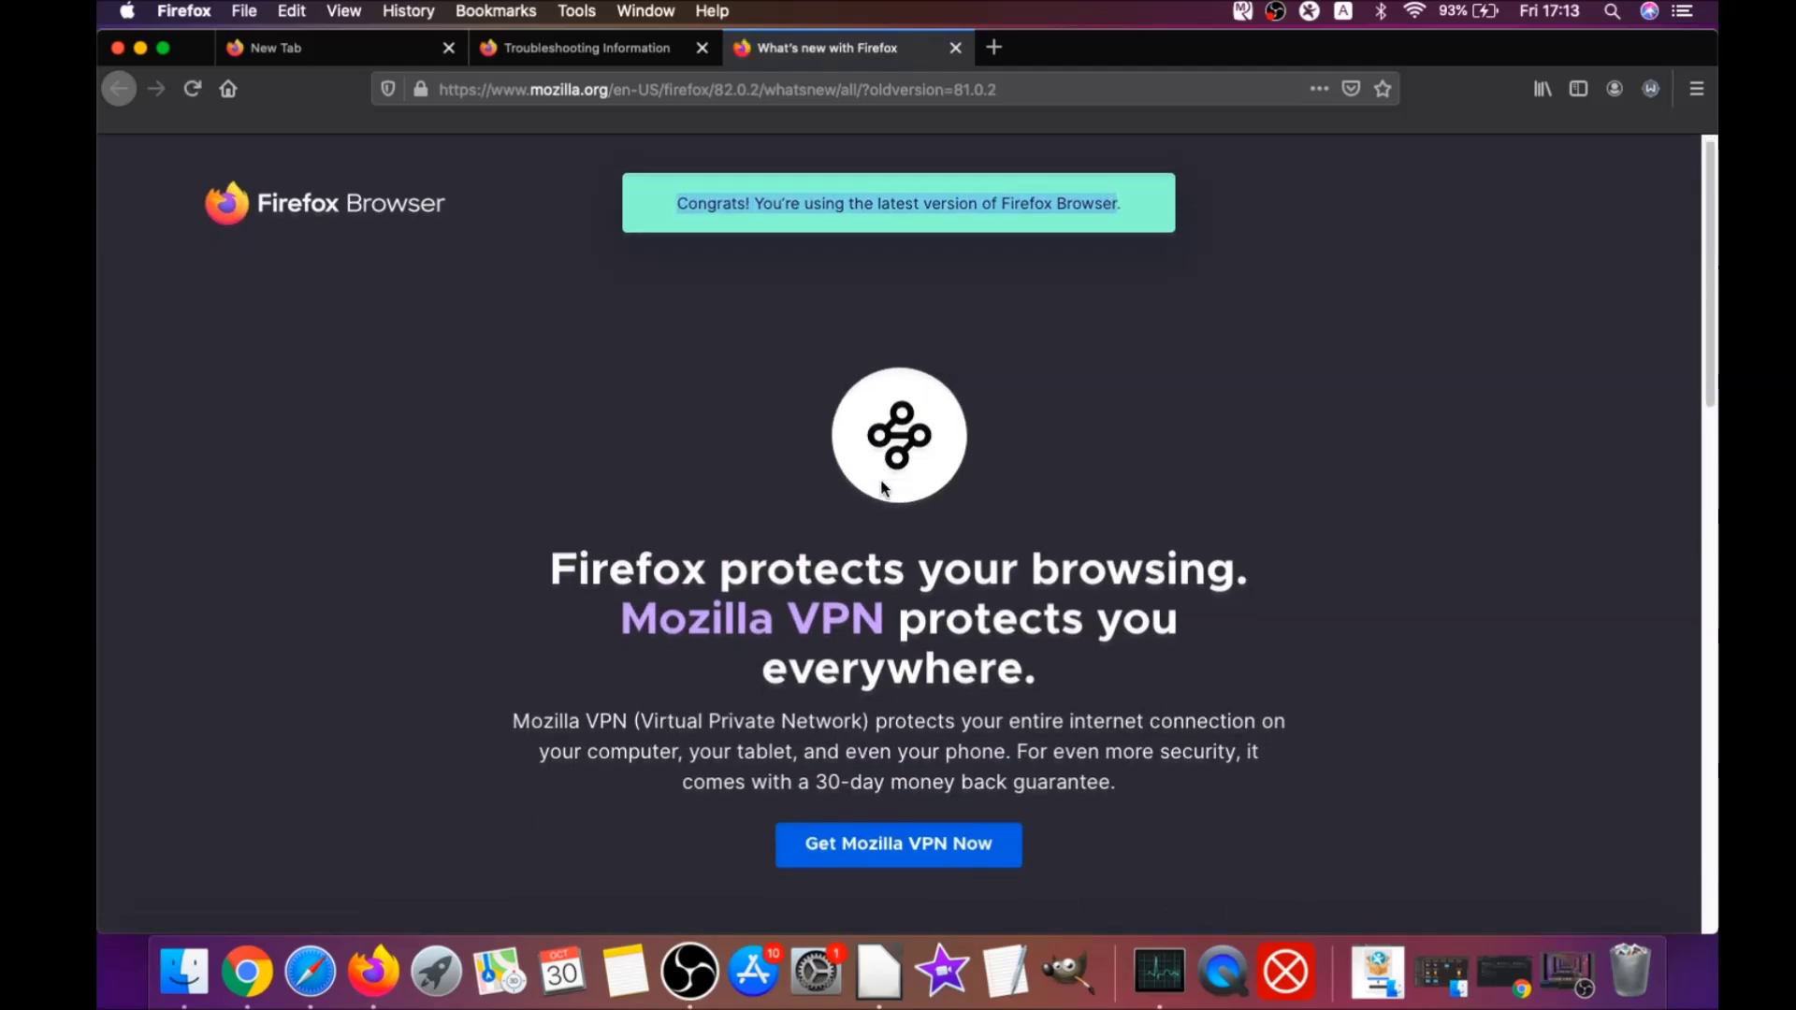
scroll(836, 435, down, 3)
click(630, 49)
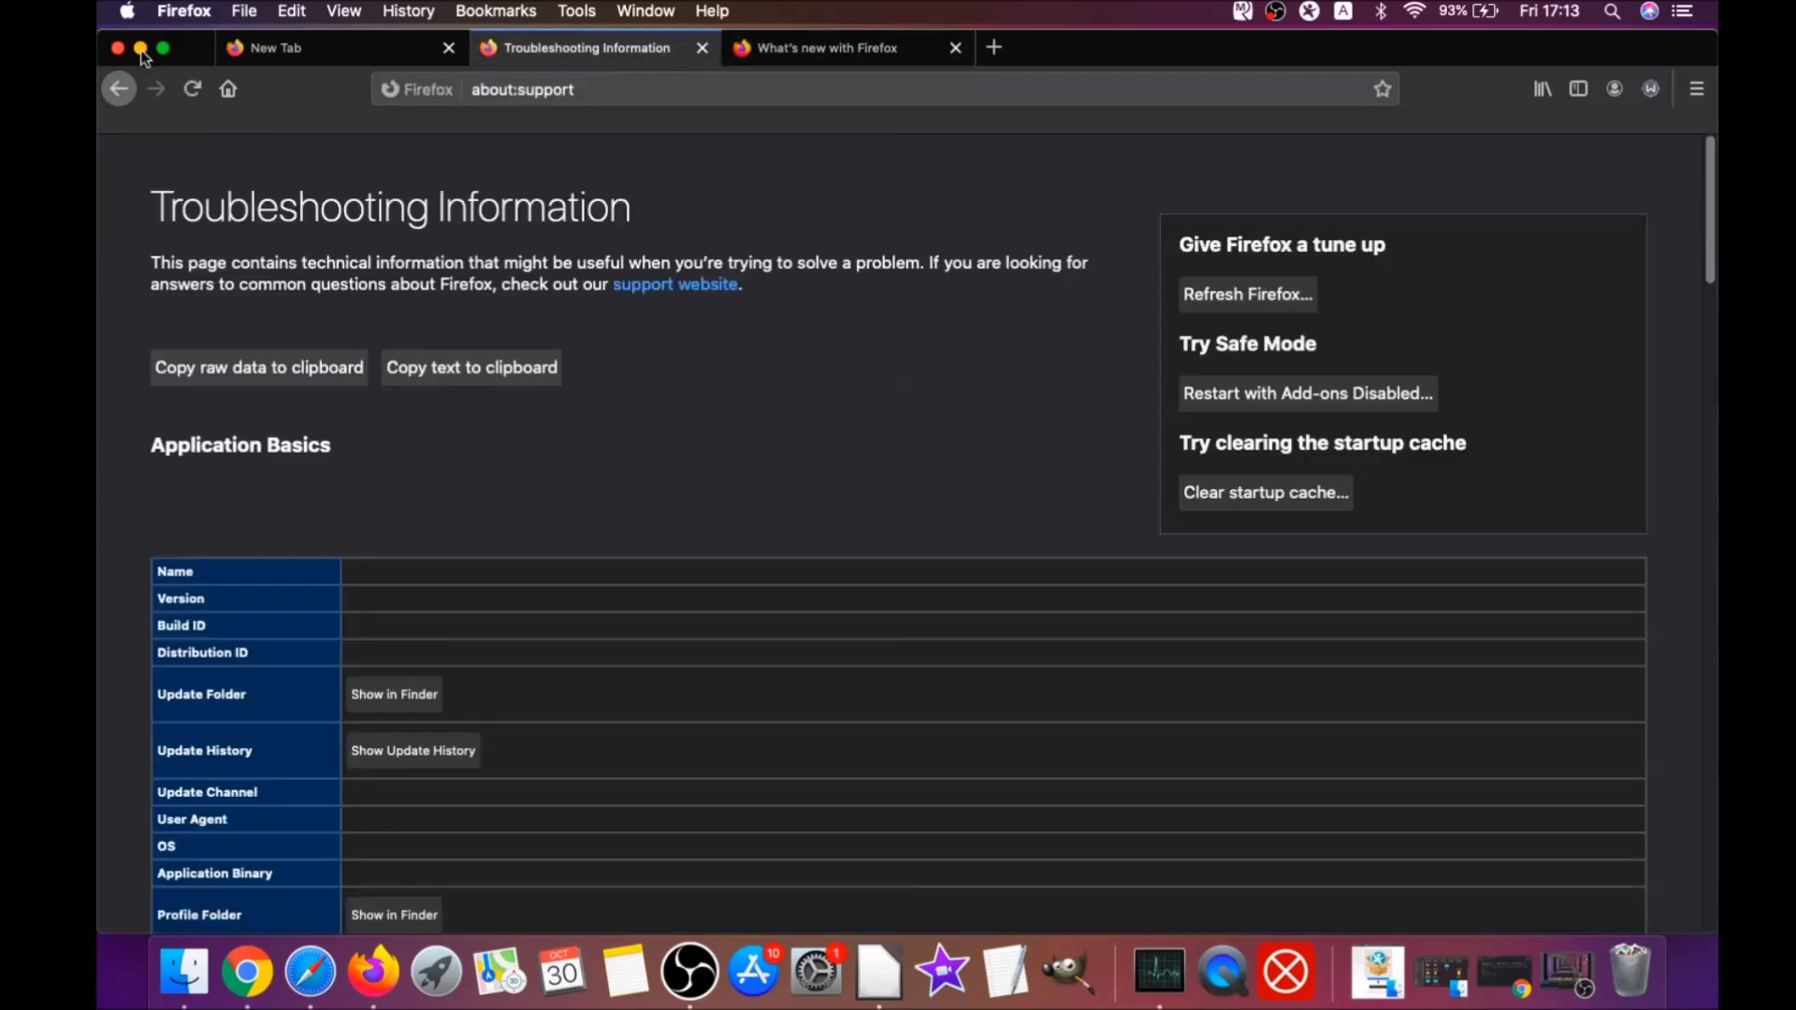
click(141, 49)
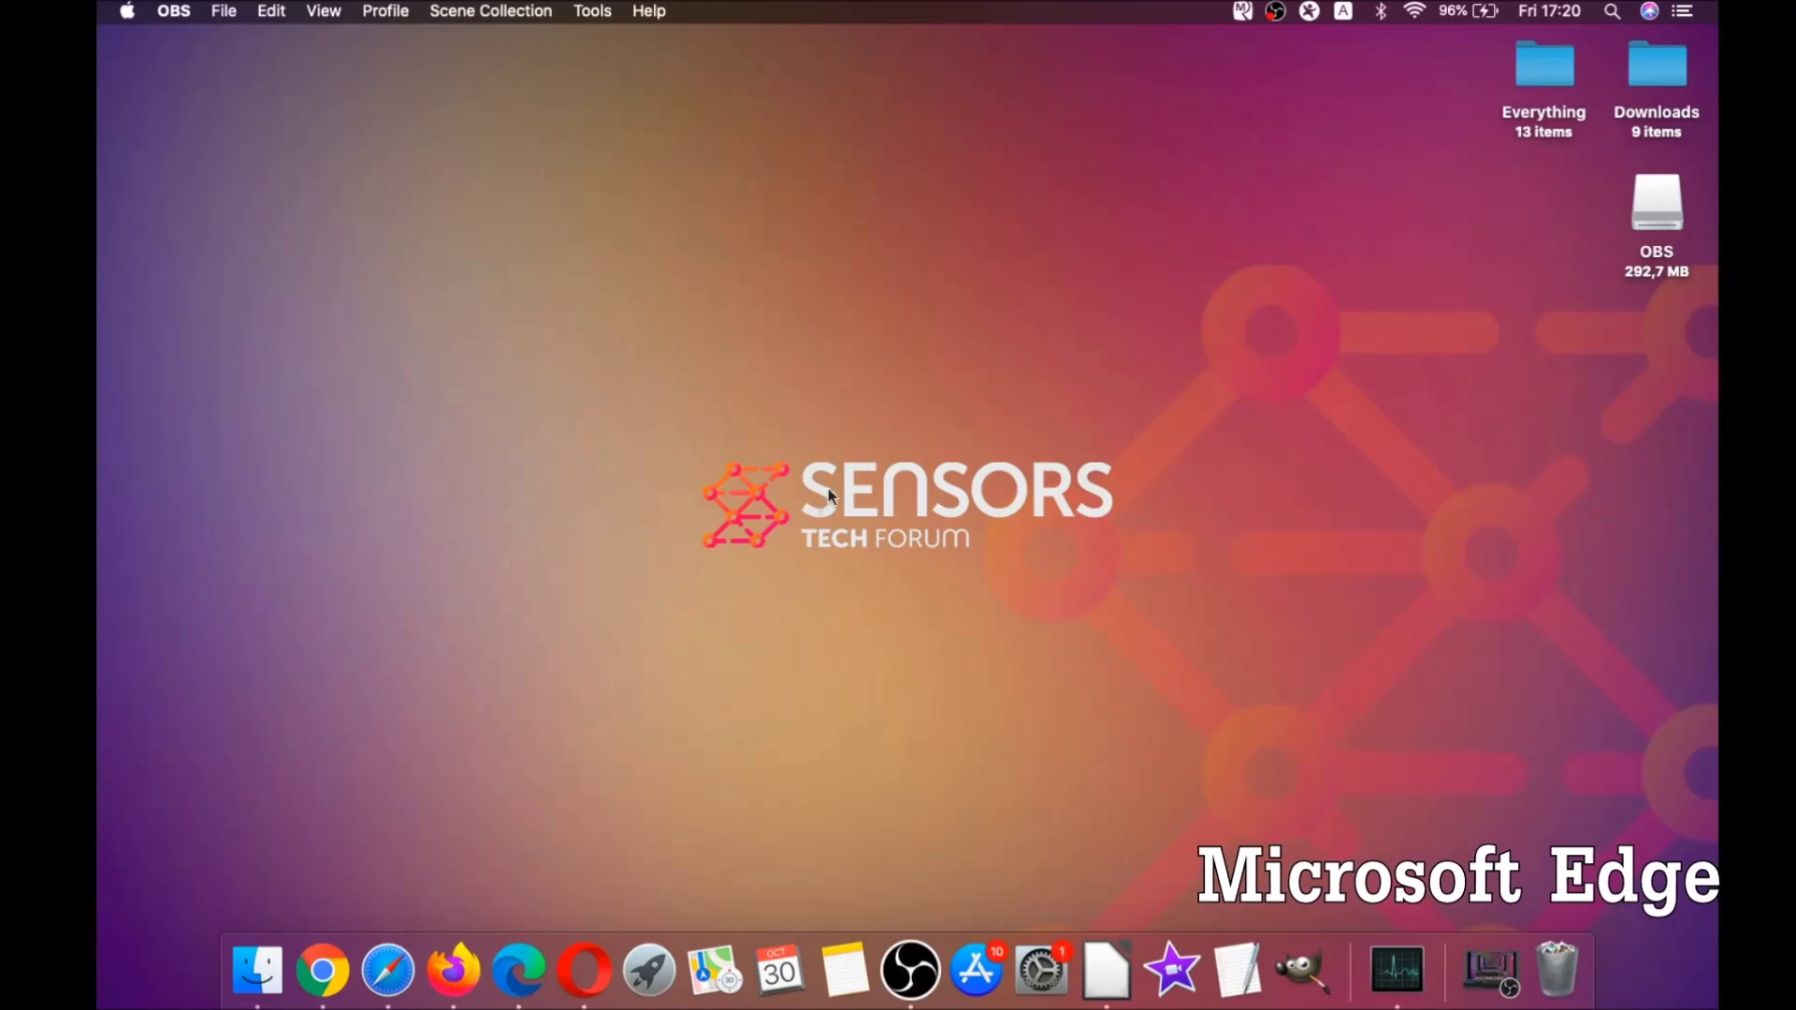
Launch Microsoft Edge and go to edge://settings/clearBrowserData.
click(519, 970)
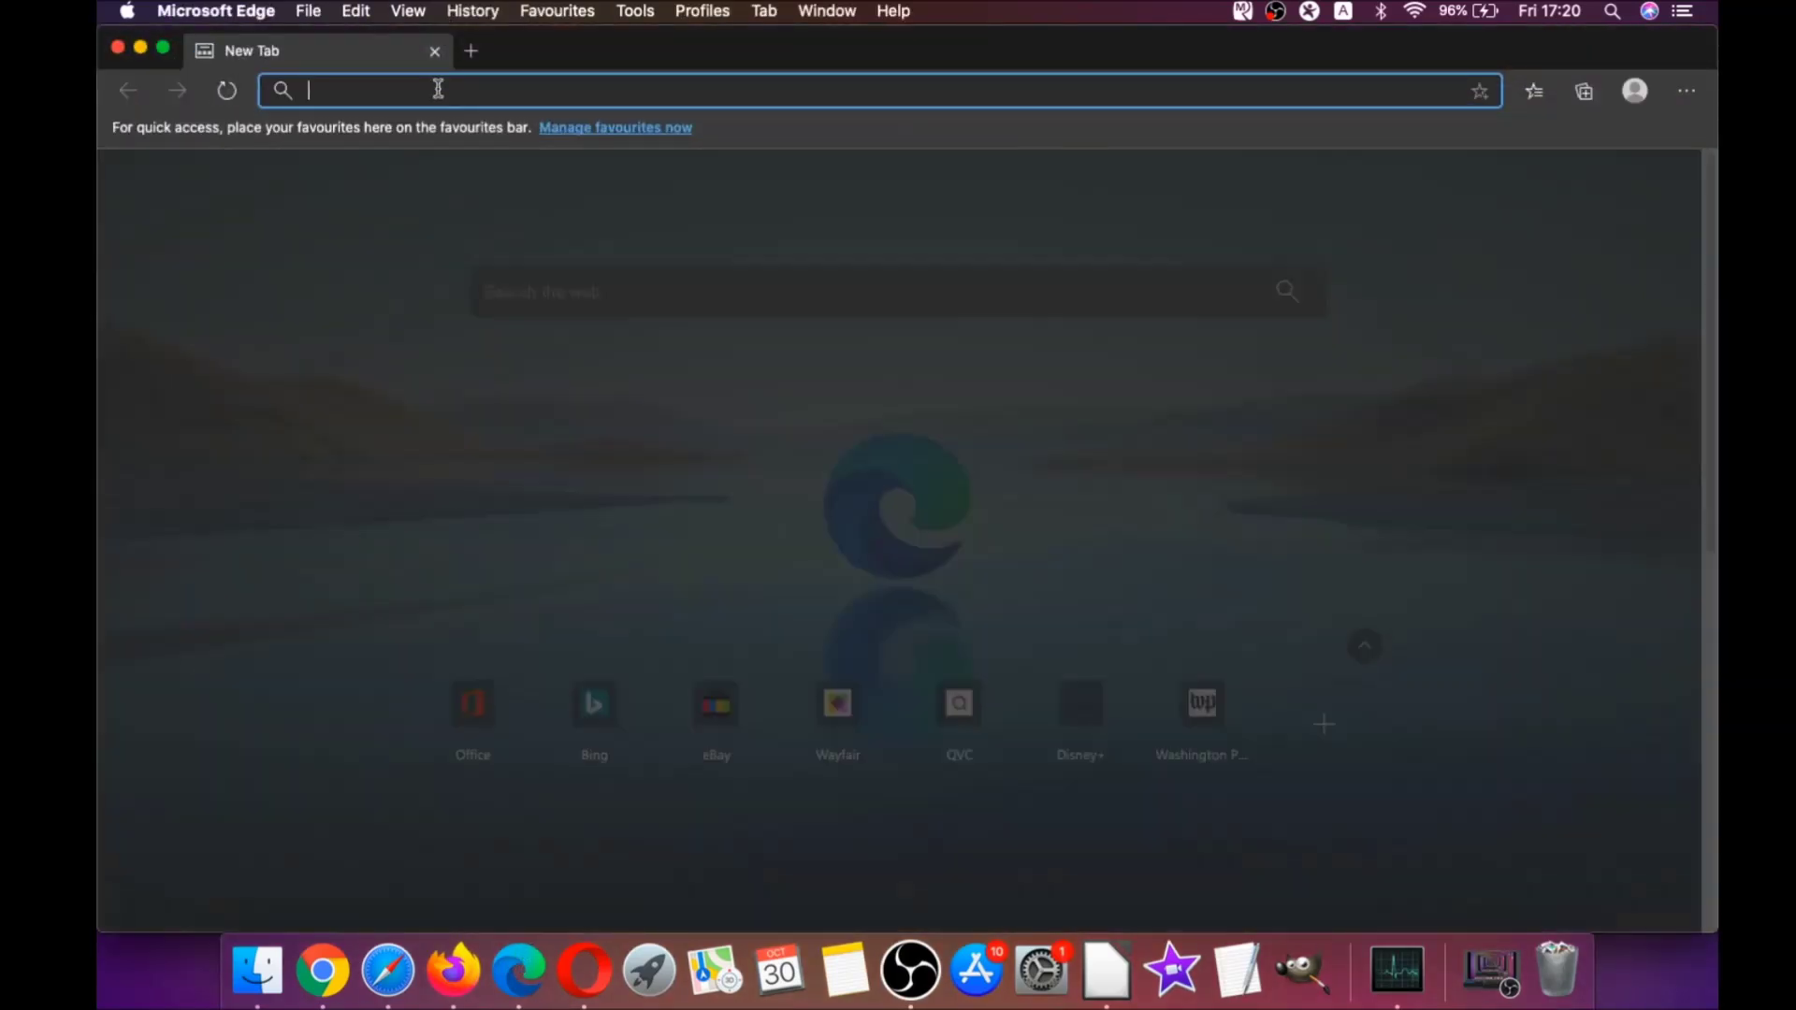
text(edge)
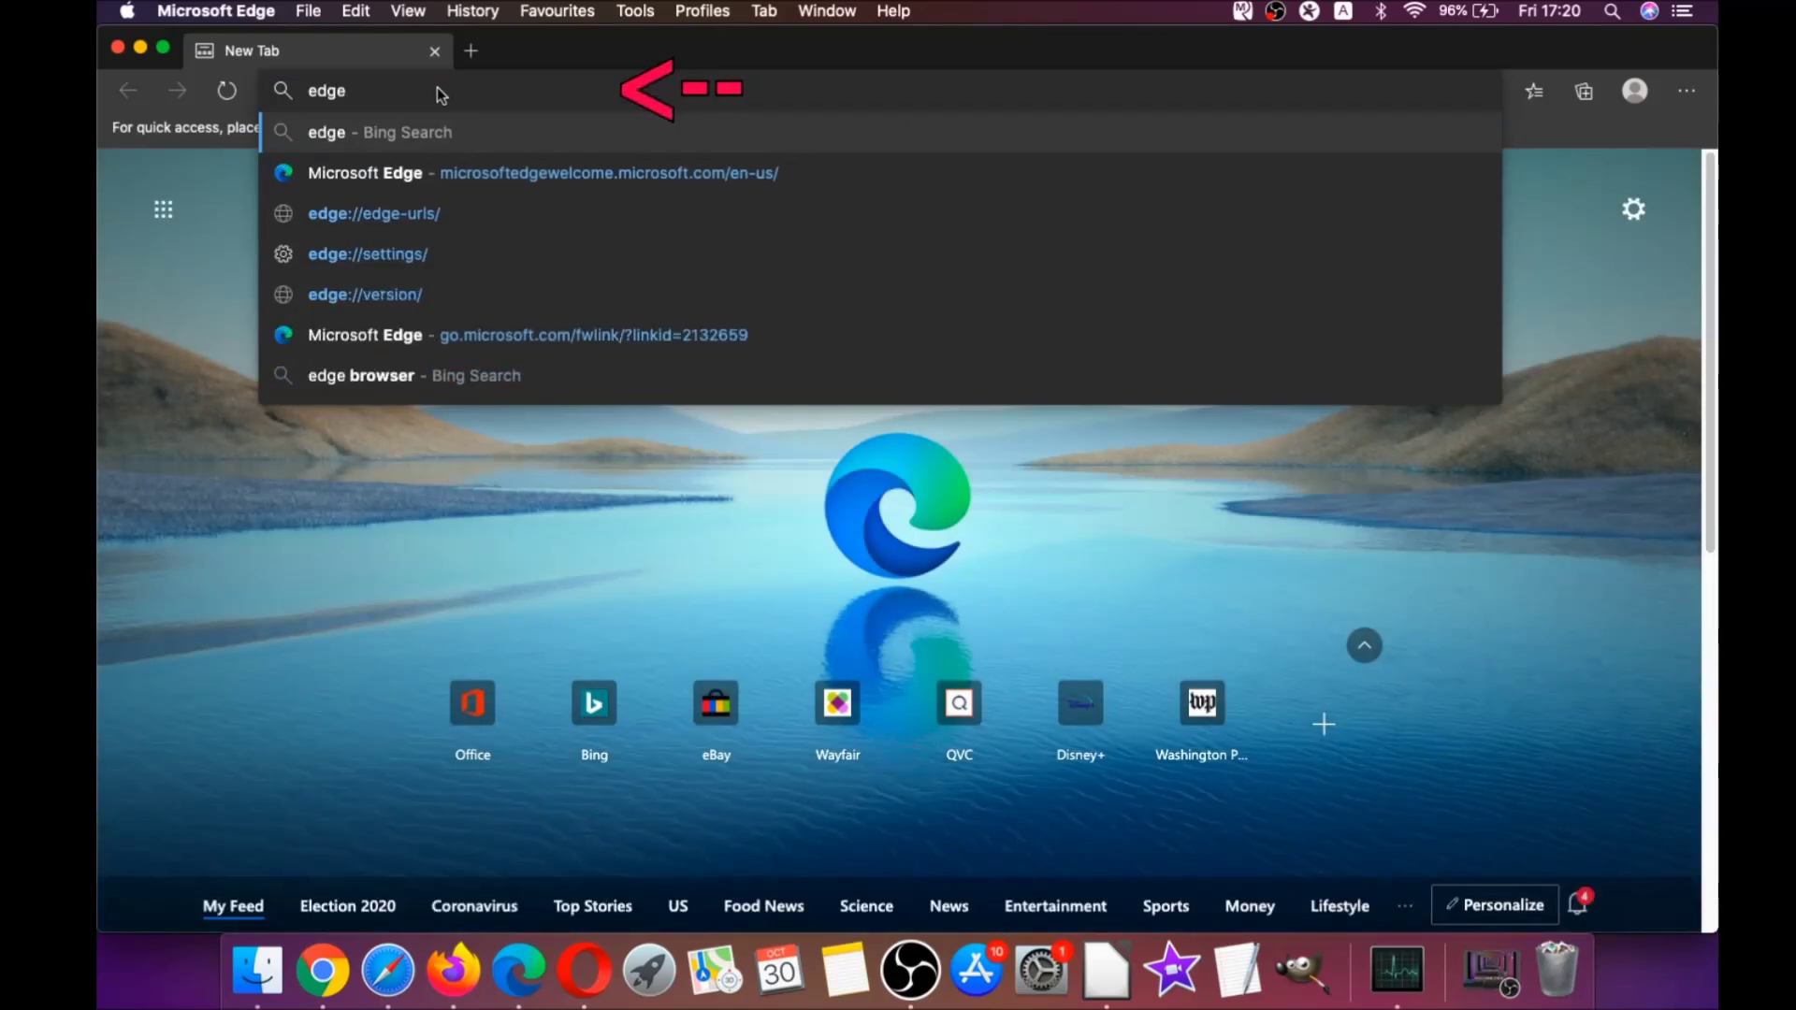
text(://settings)
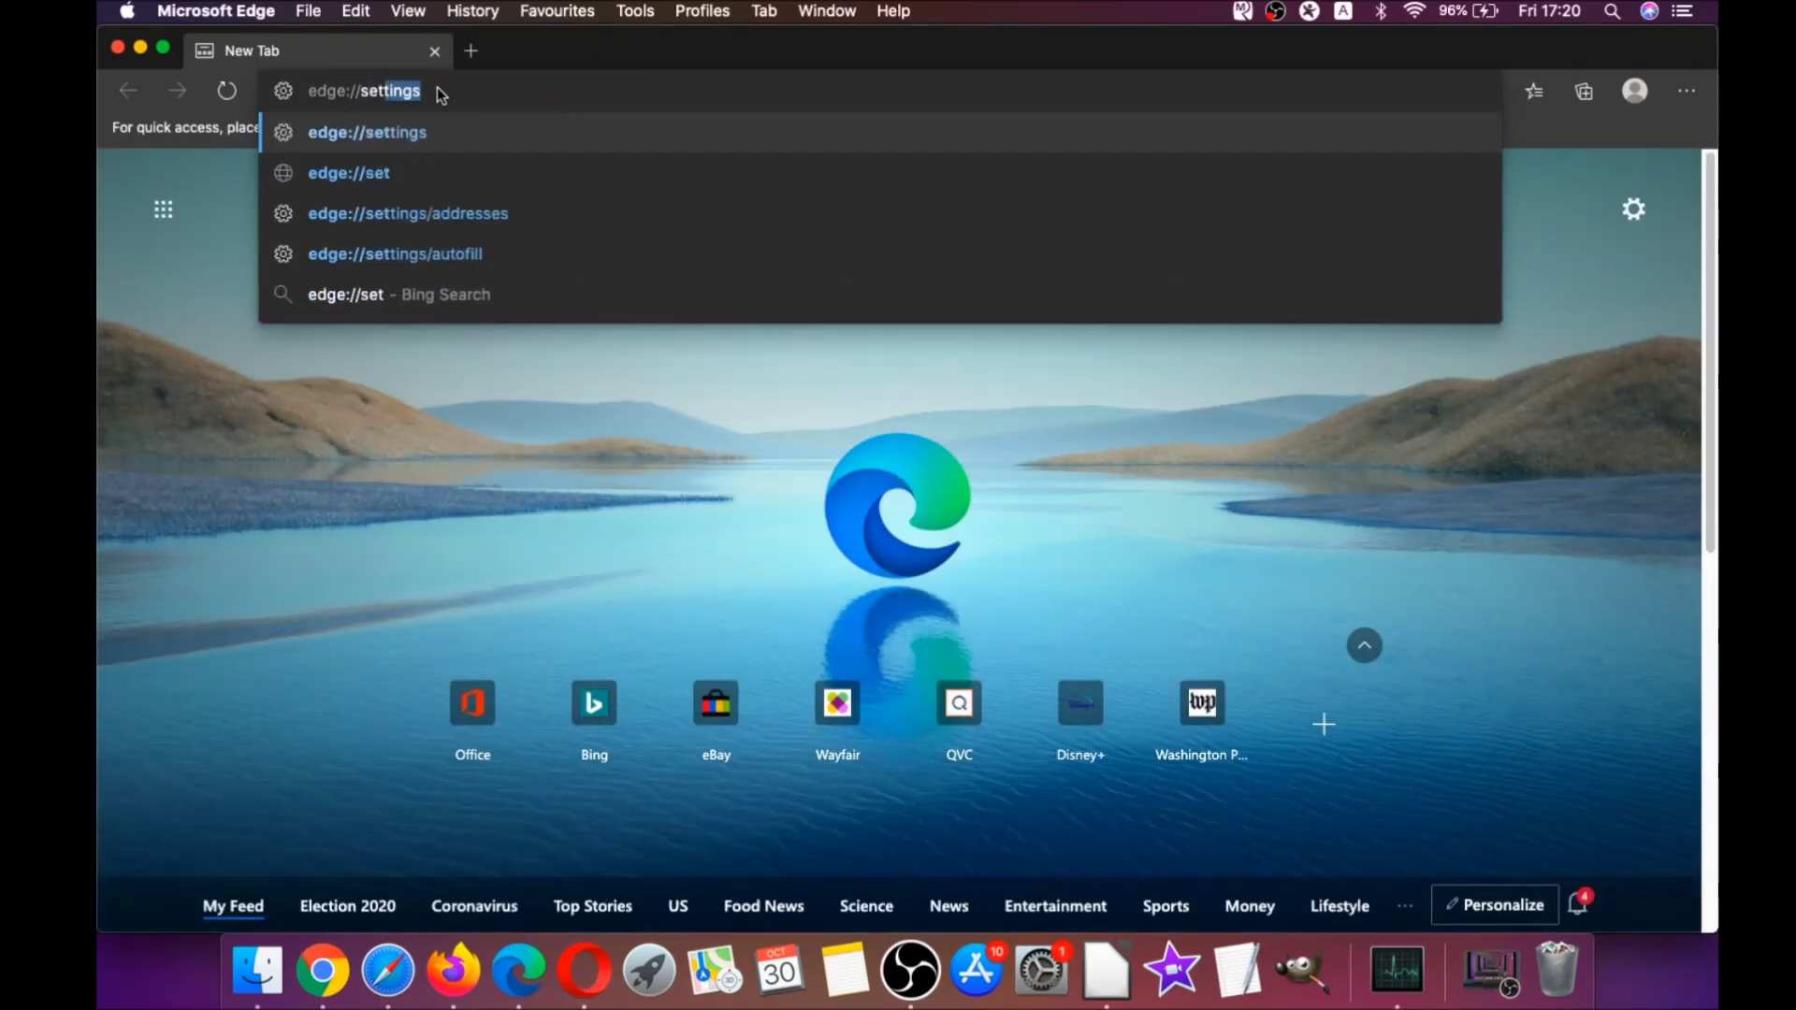
text(/clearBrowserData)
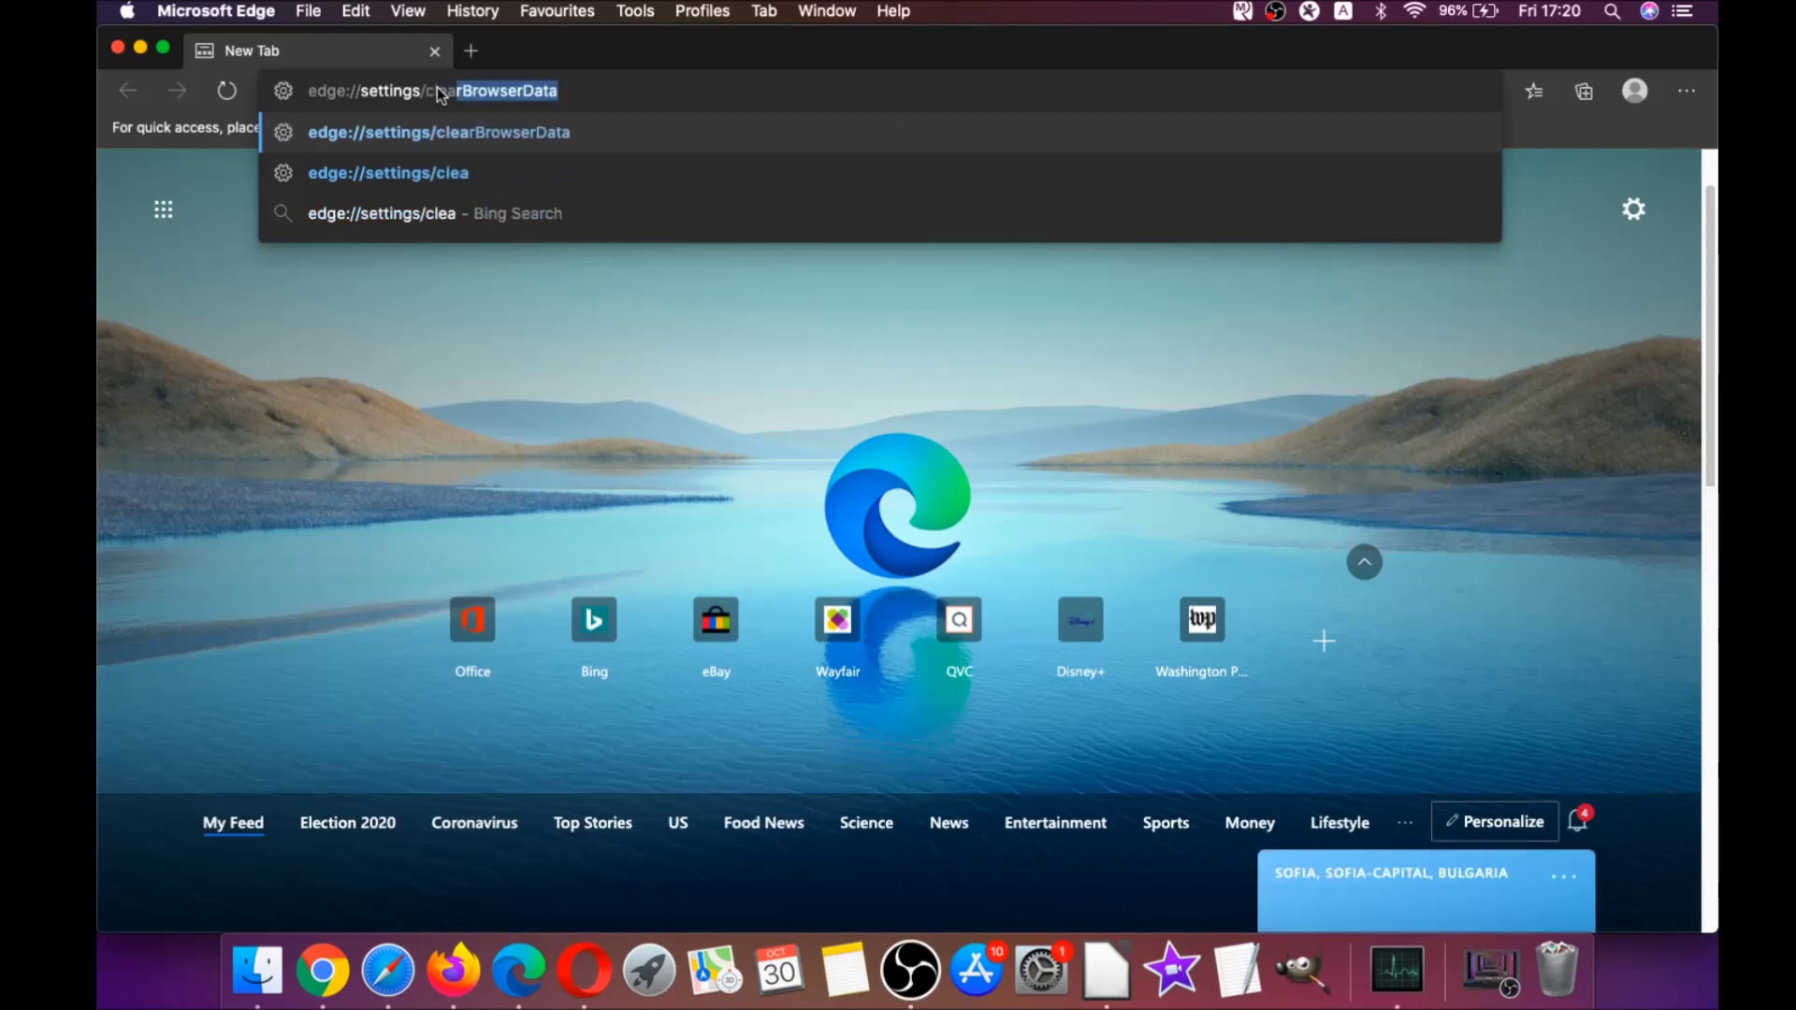
key(Return)
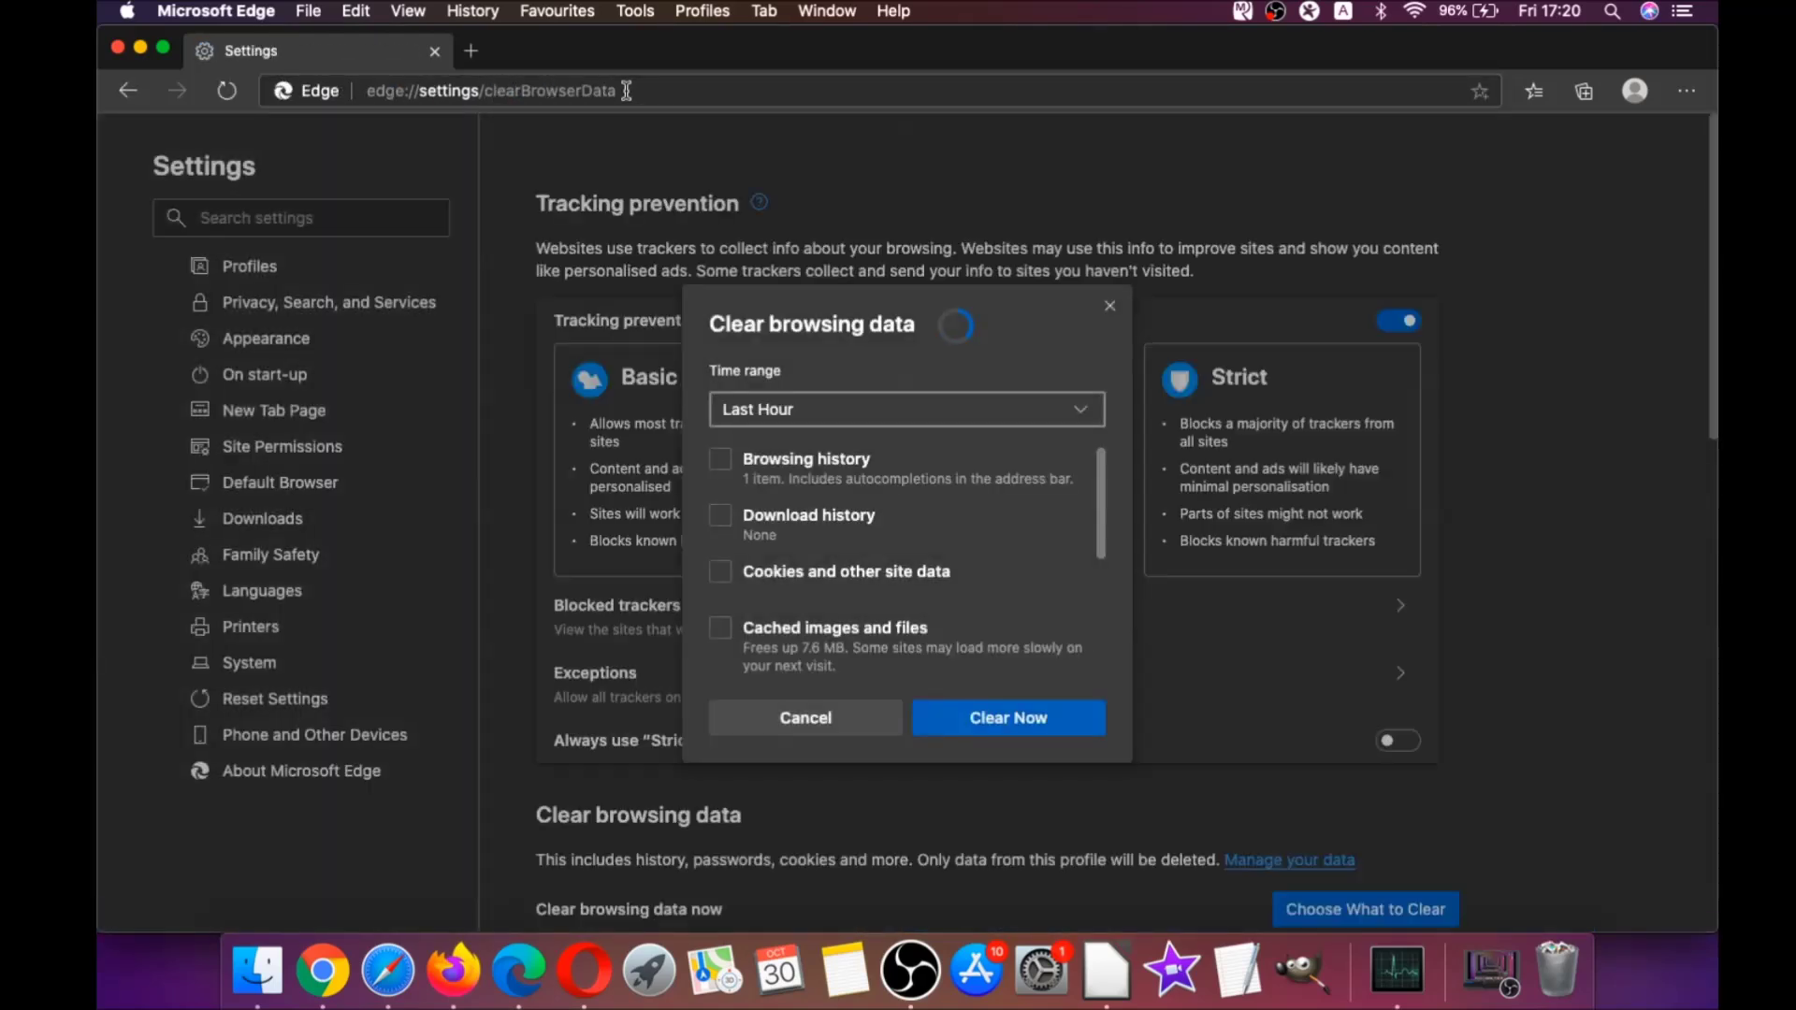
Clear Edge's All Time browsing data, including autofill form data, then close Edge.
click(838, 420)
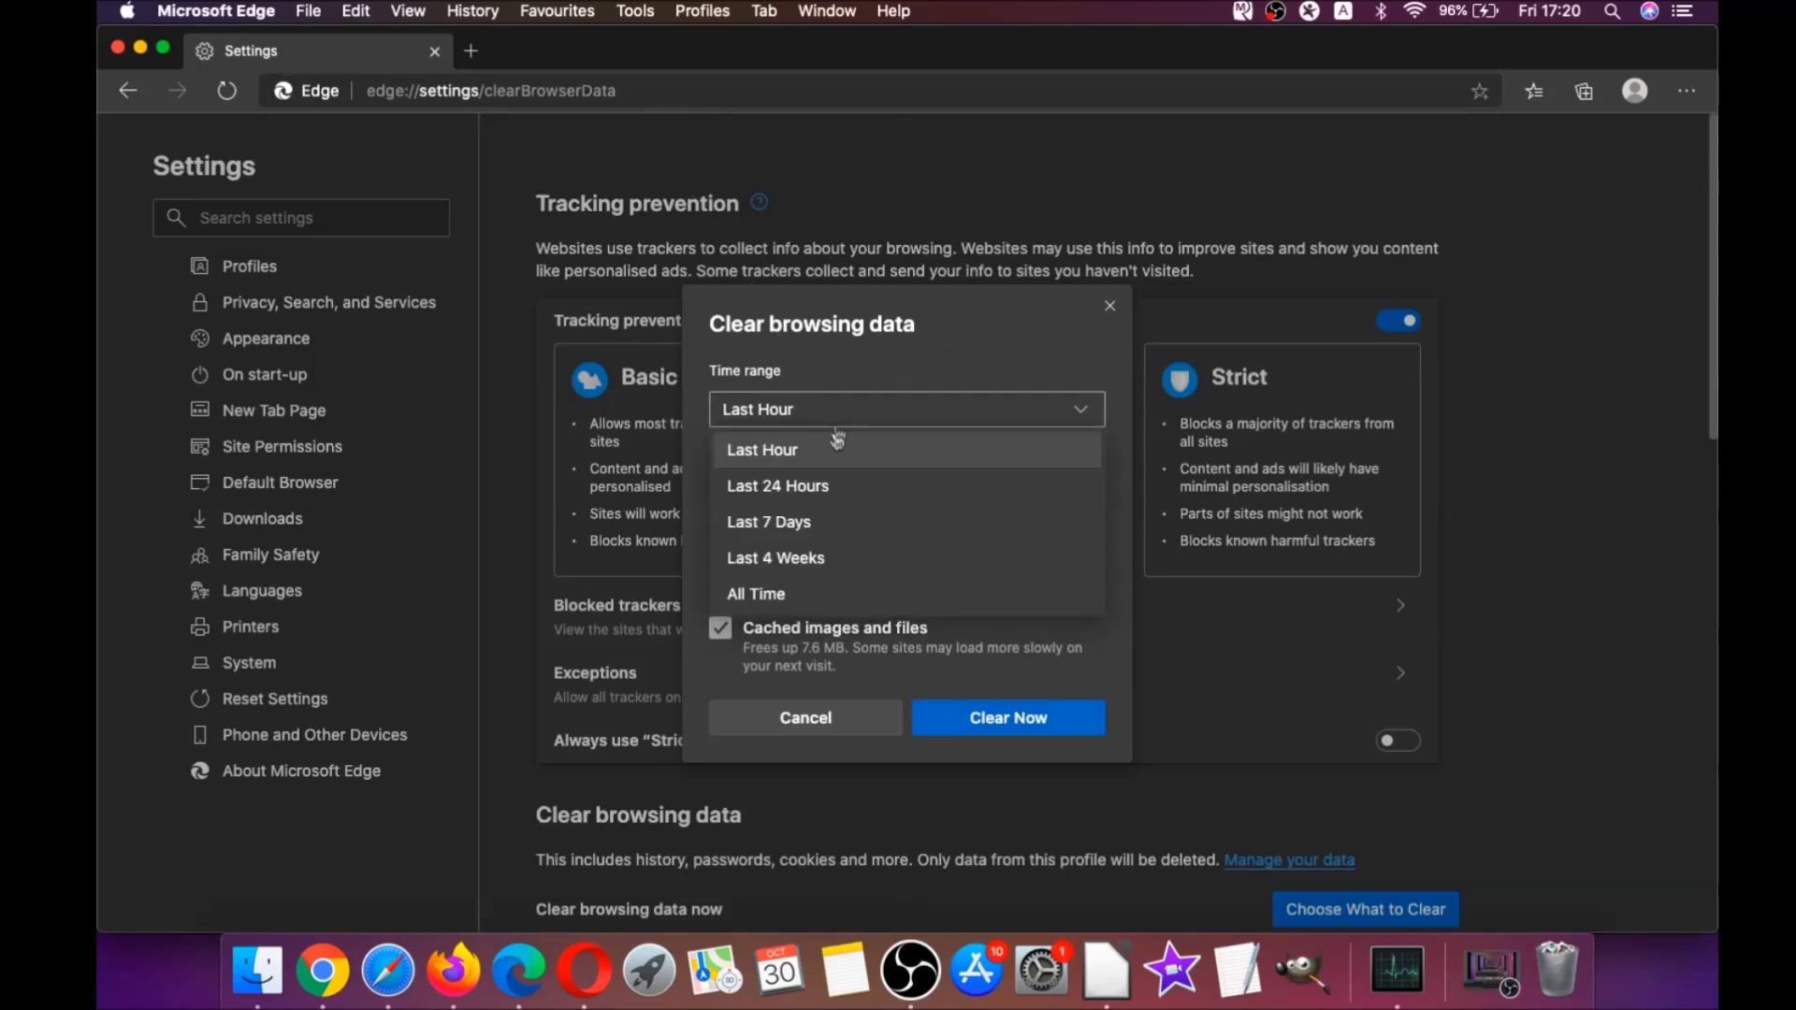
click(768, 599)
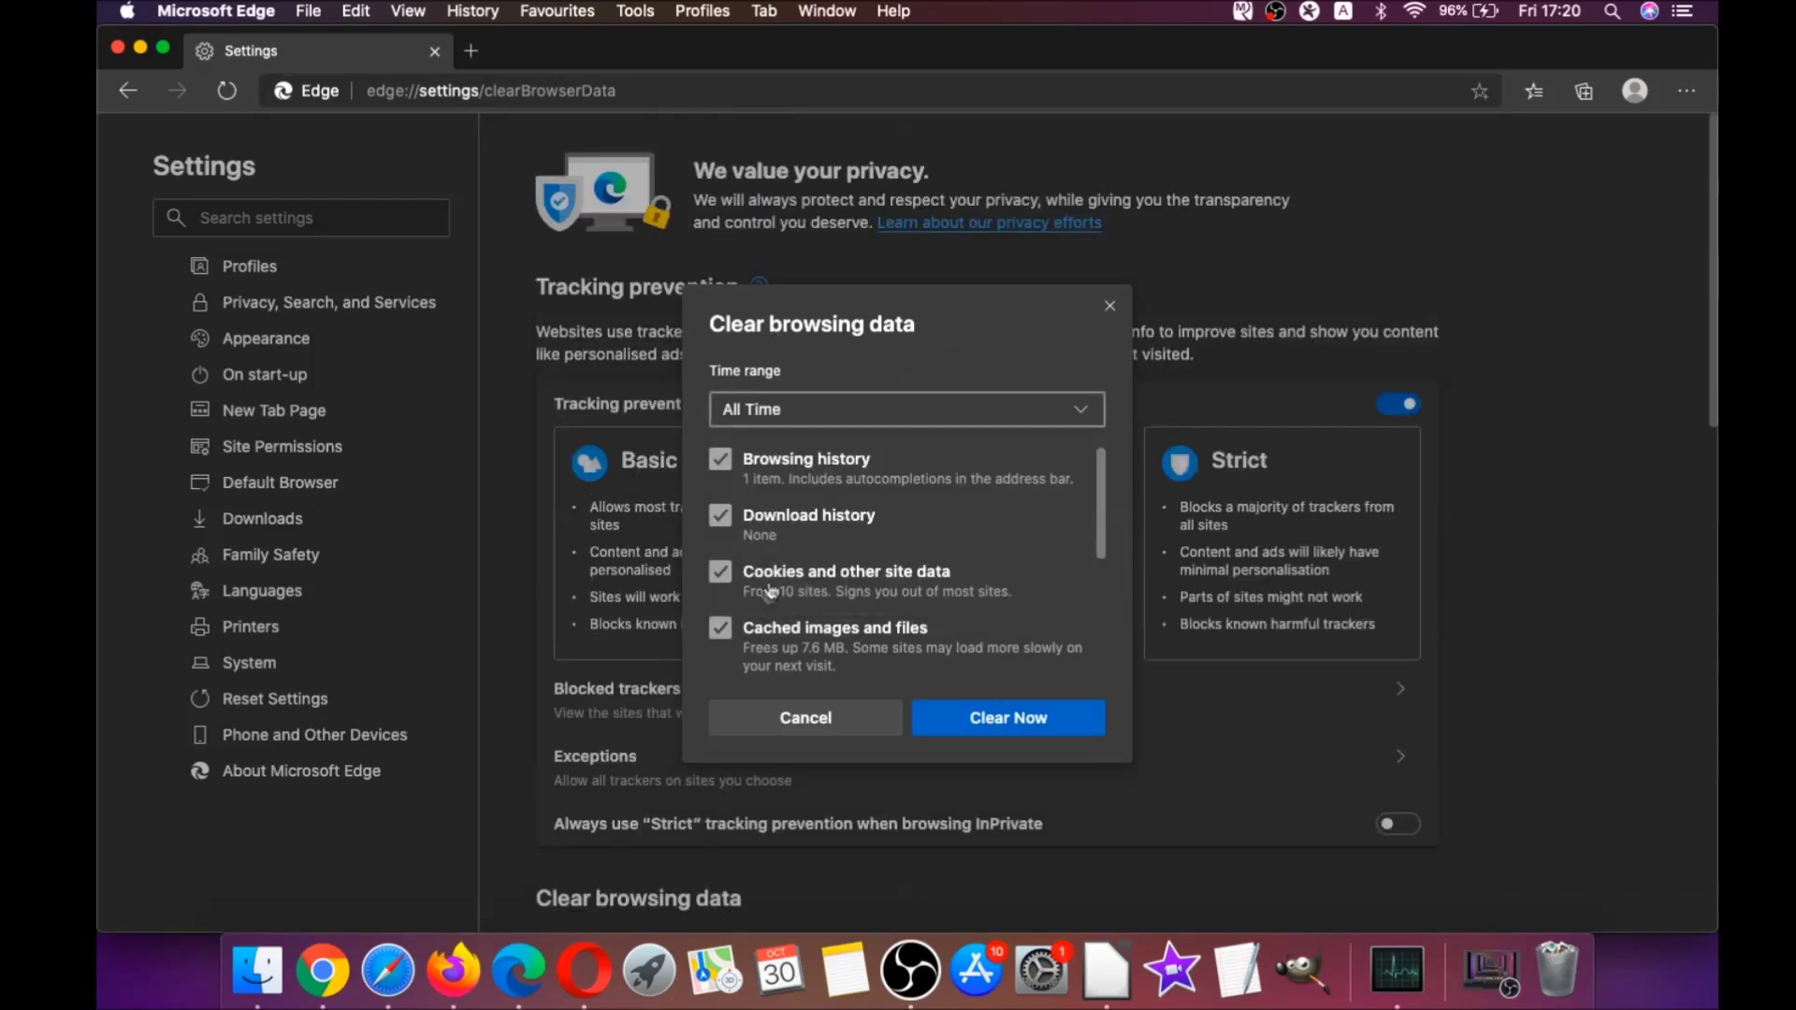
scroll(835, 502, down, 5)
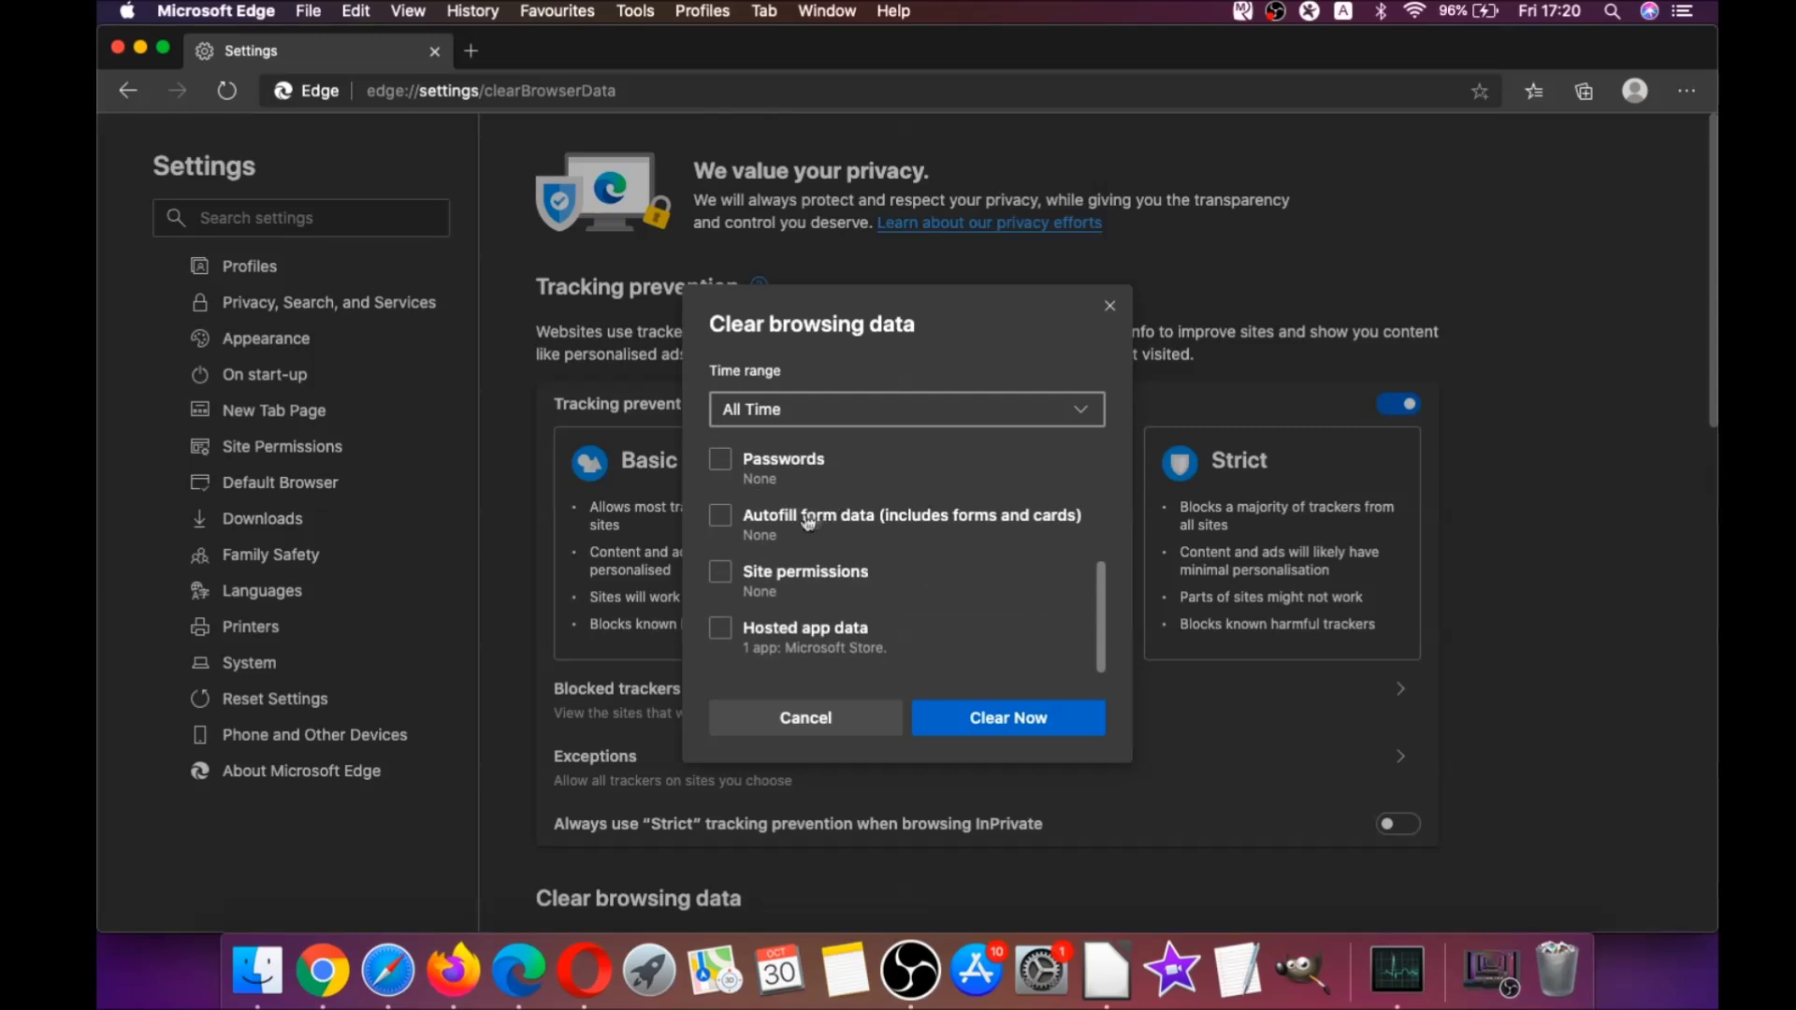
click(718, 517)
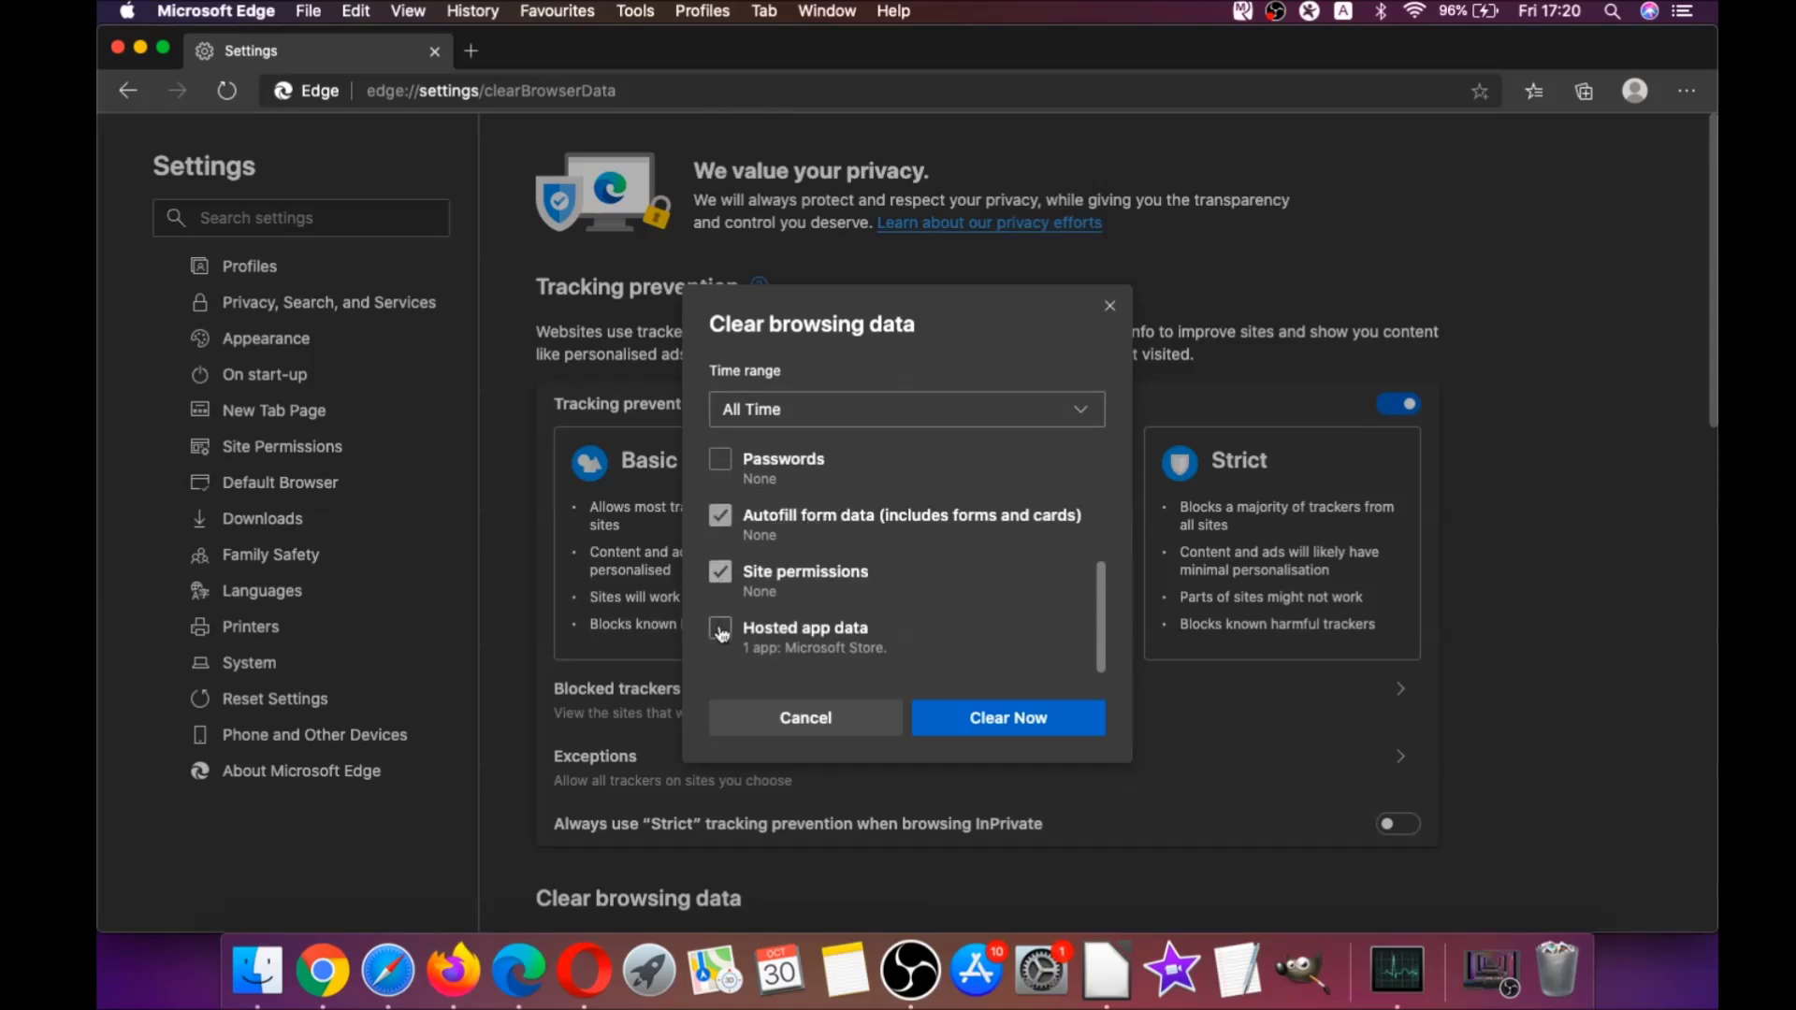
click(984, 716)
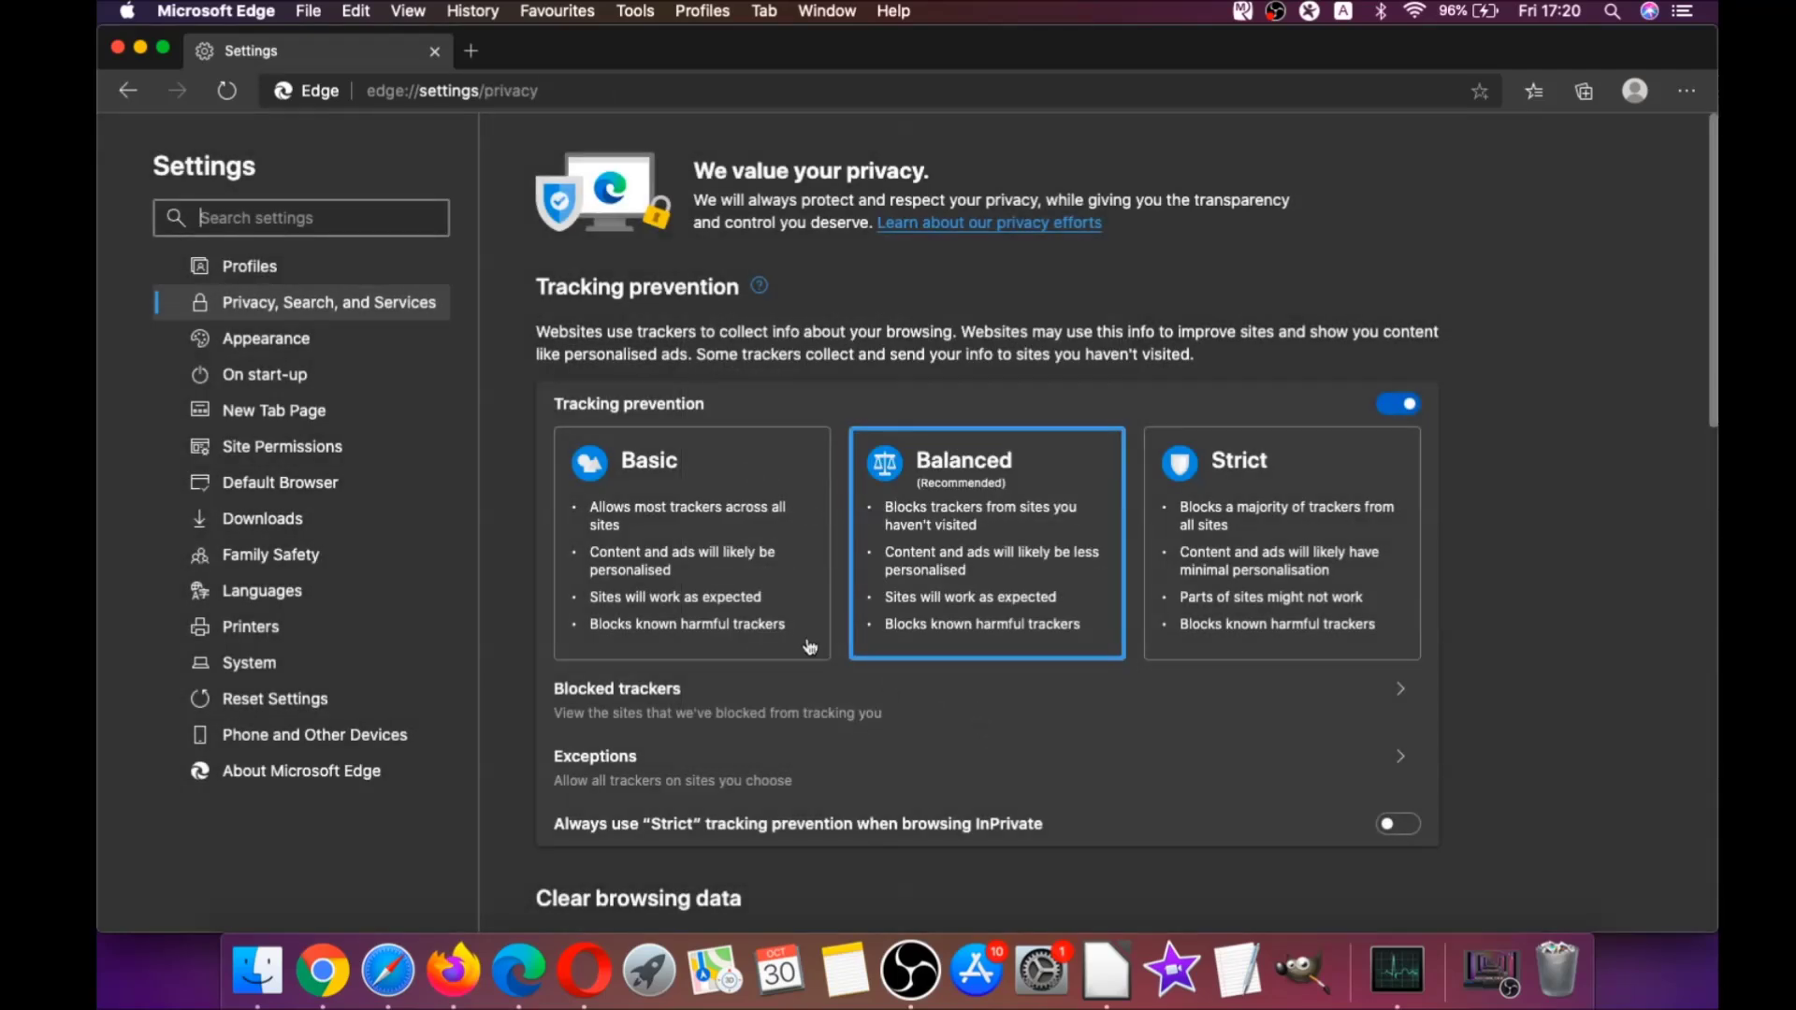
click(118, 48)
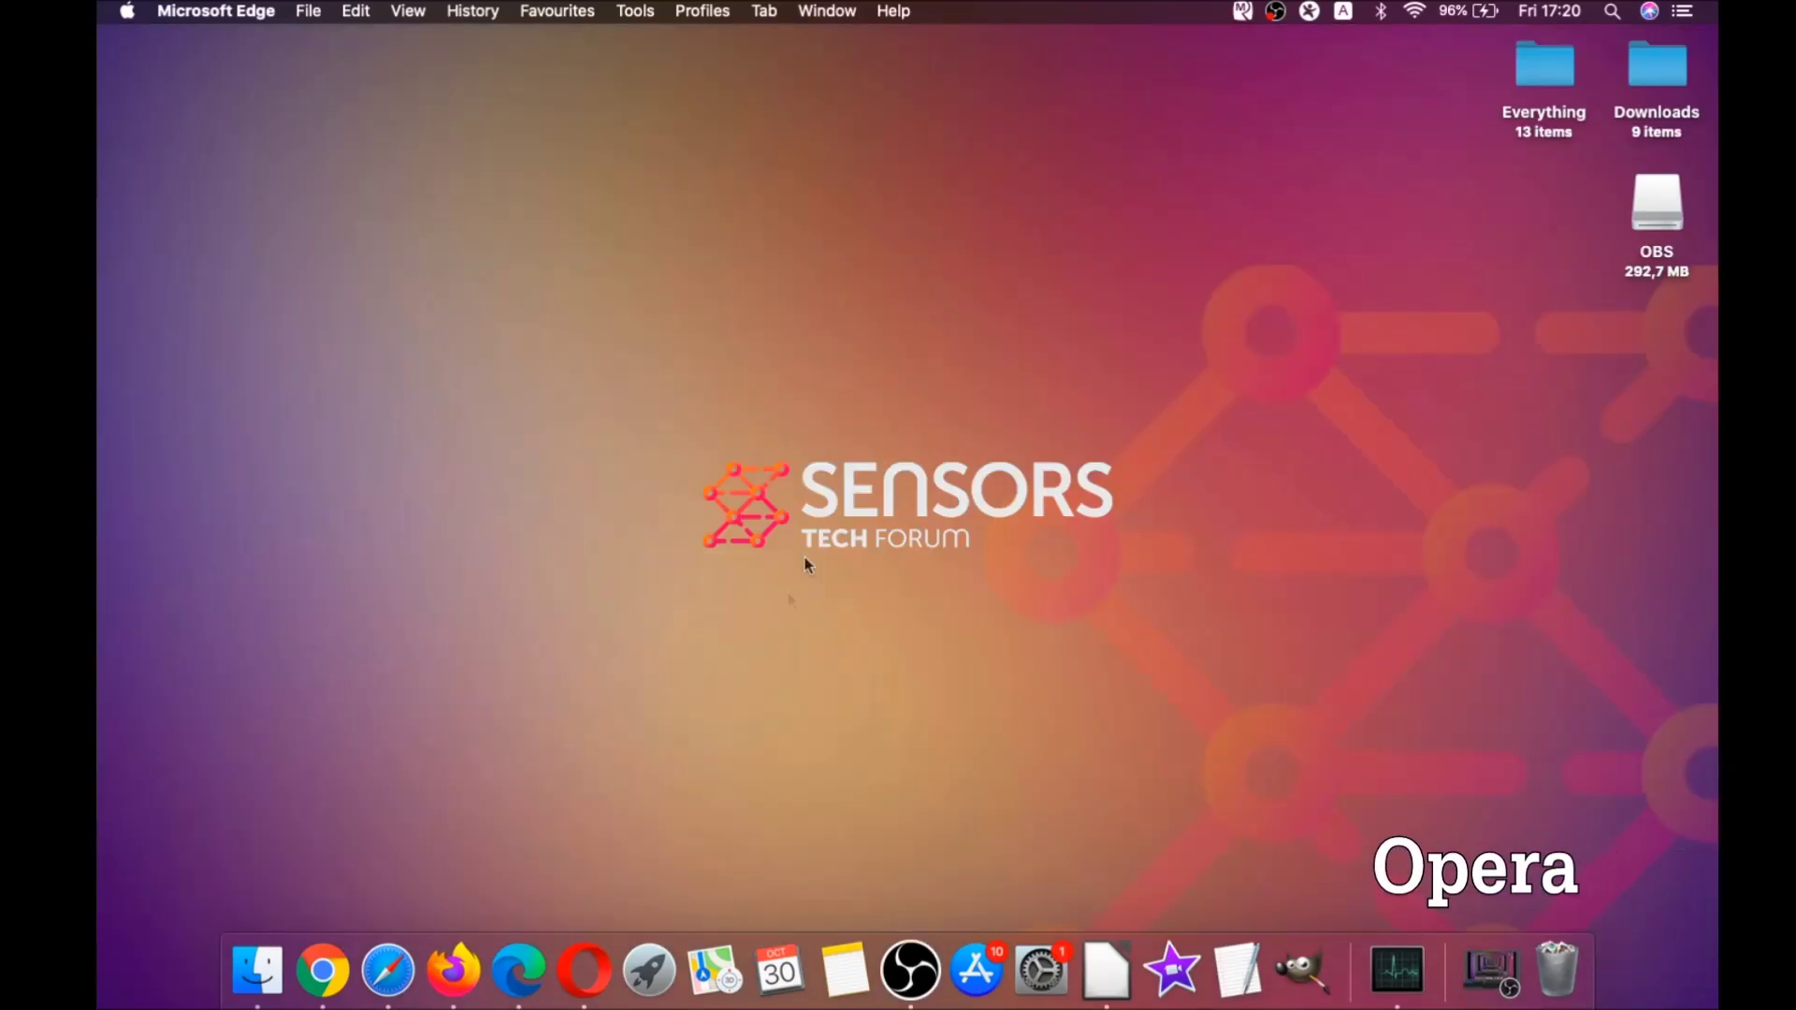
Launch Opera, enlarge its window to fill the screen and go to opera://settings/clearBrowserData.
click(599, 946)
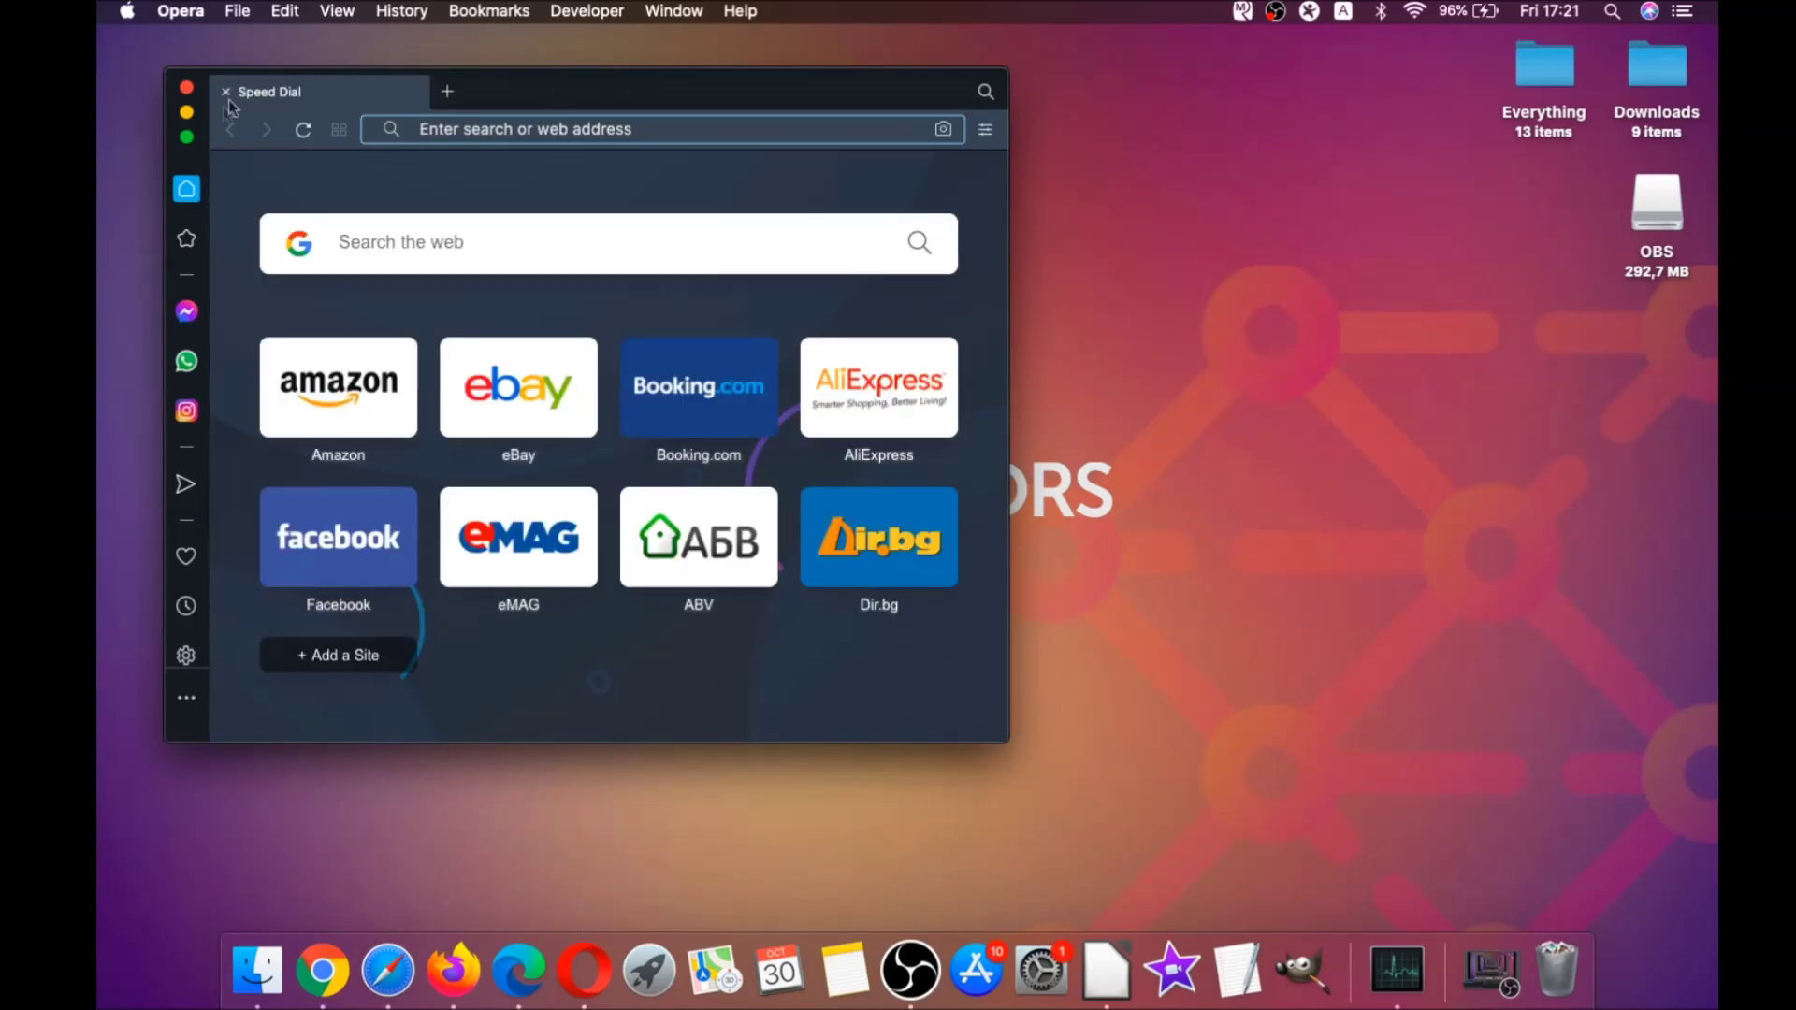
click(186, 136)
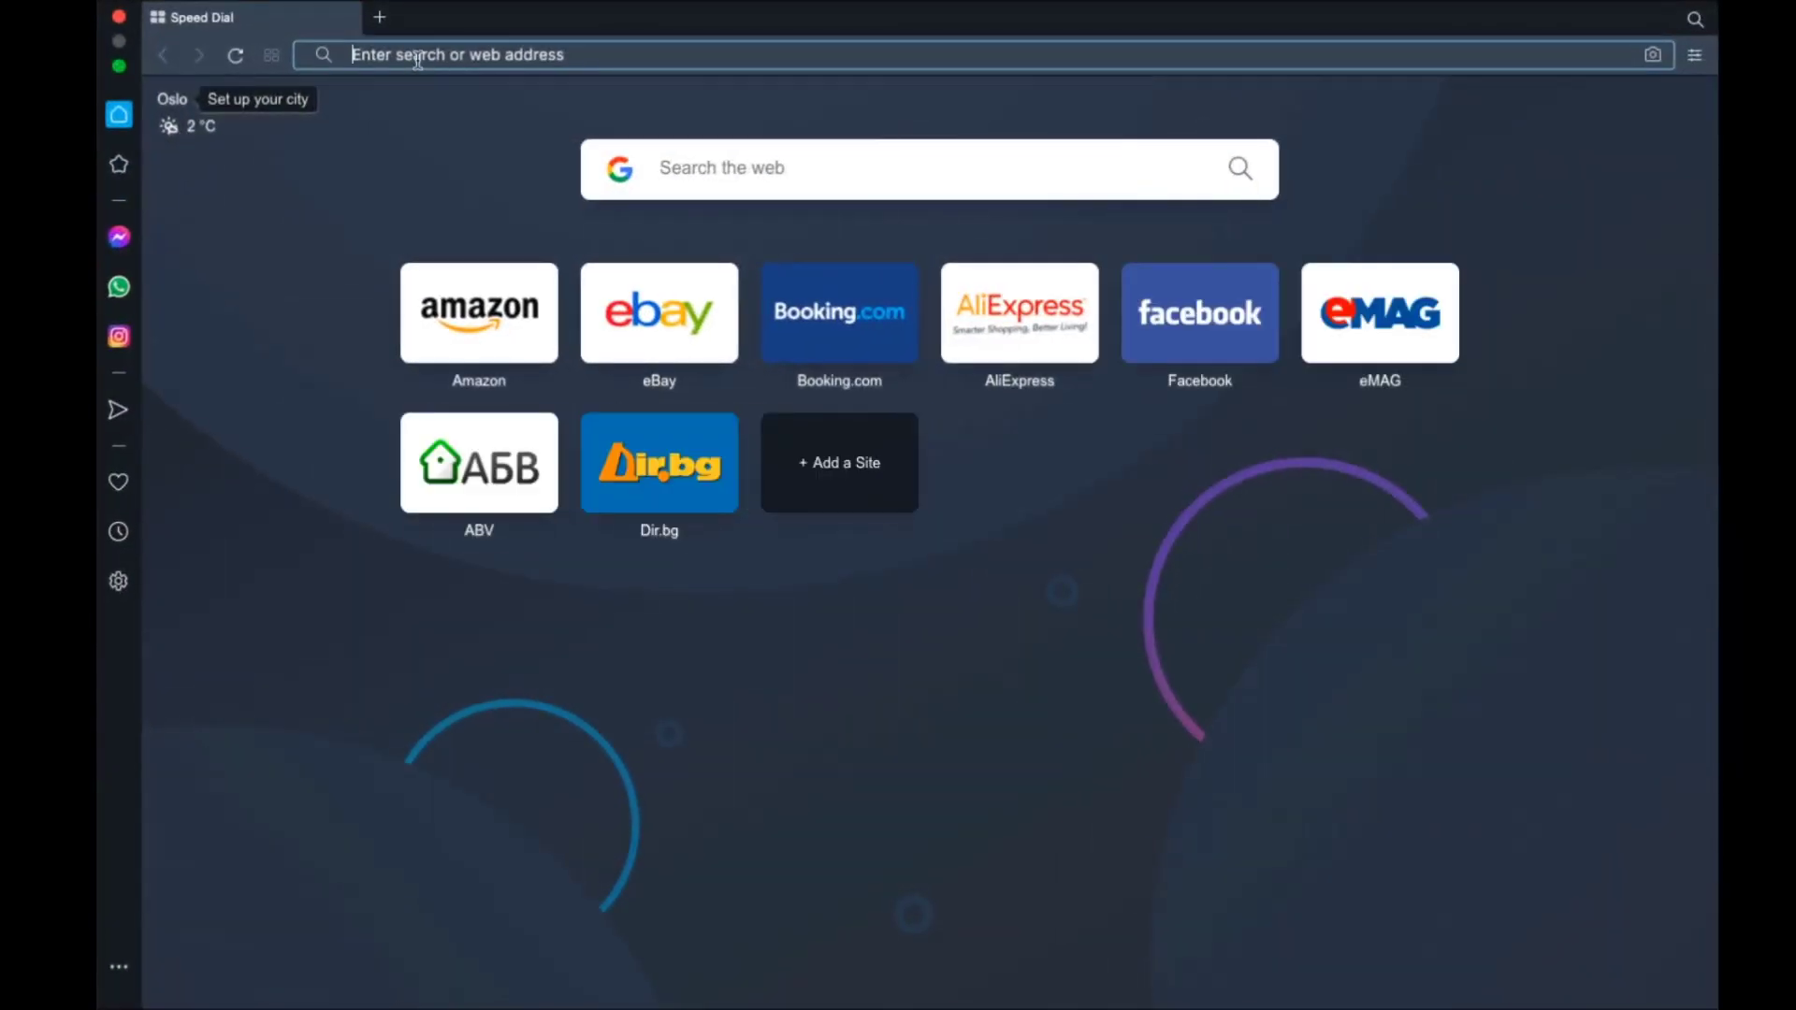
text(opera)
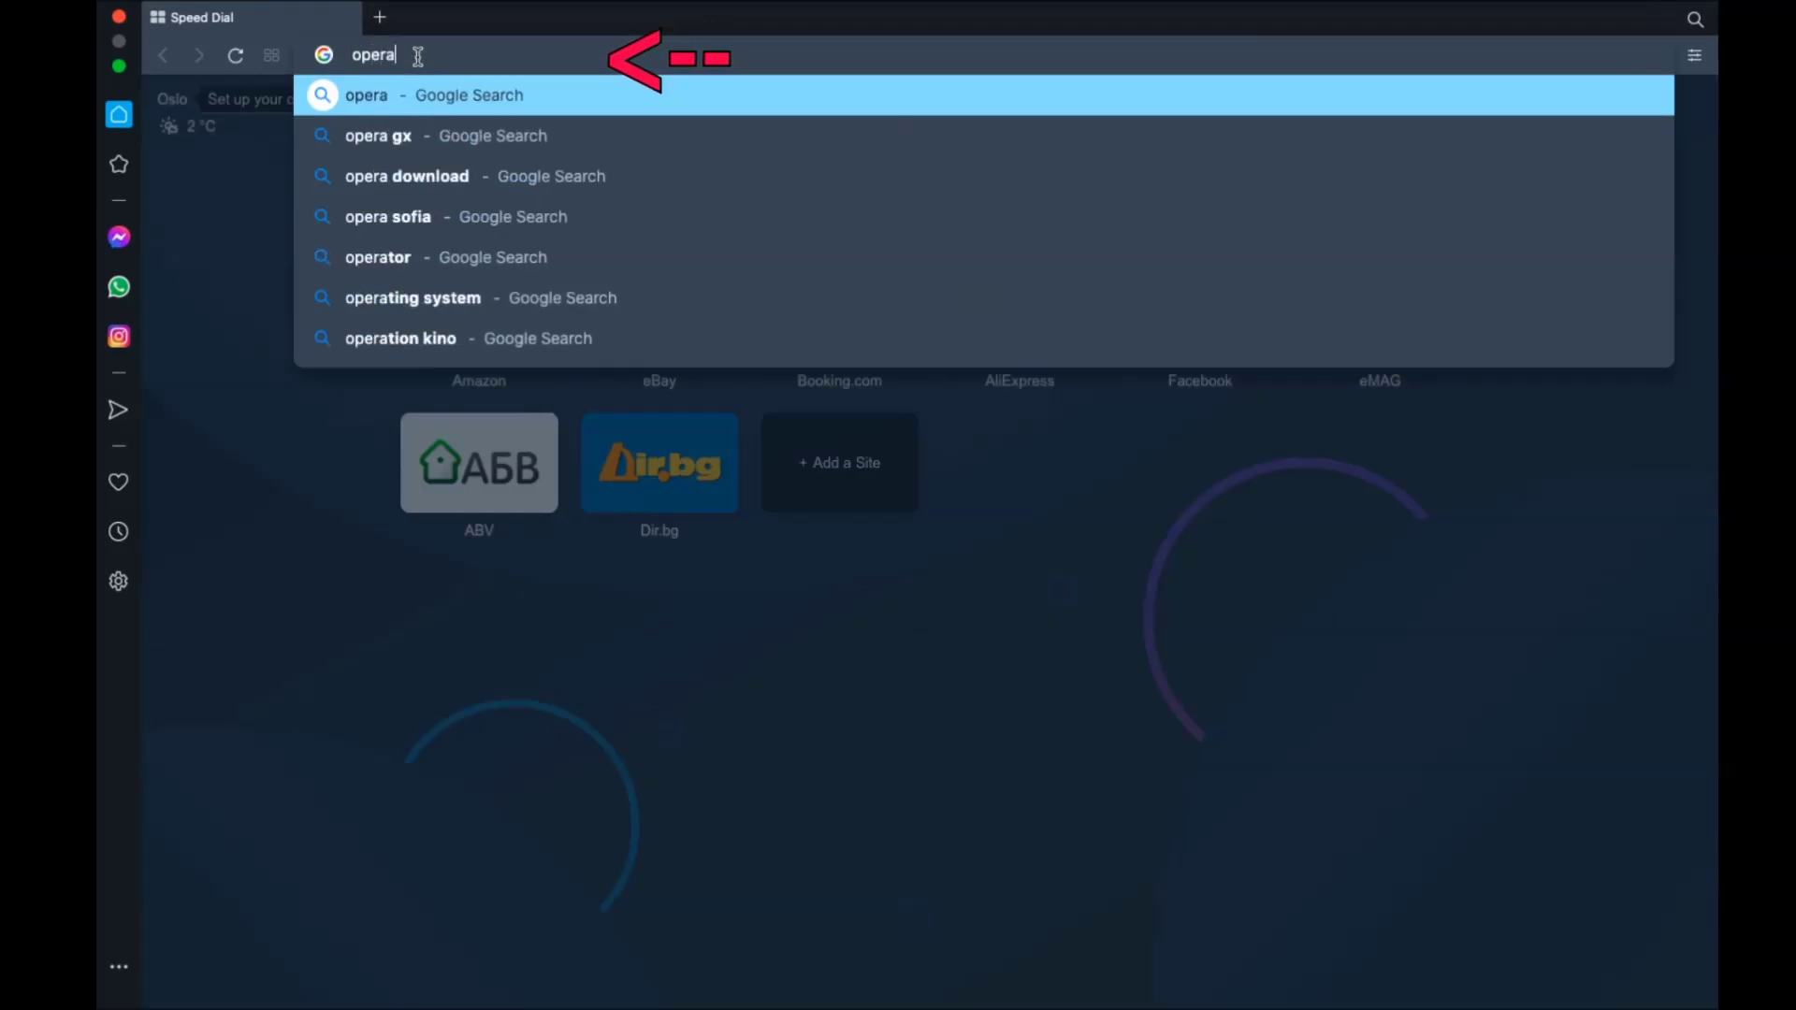
text(://settings/clear)
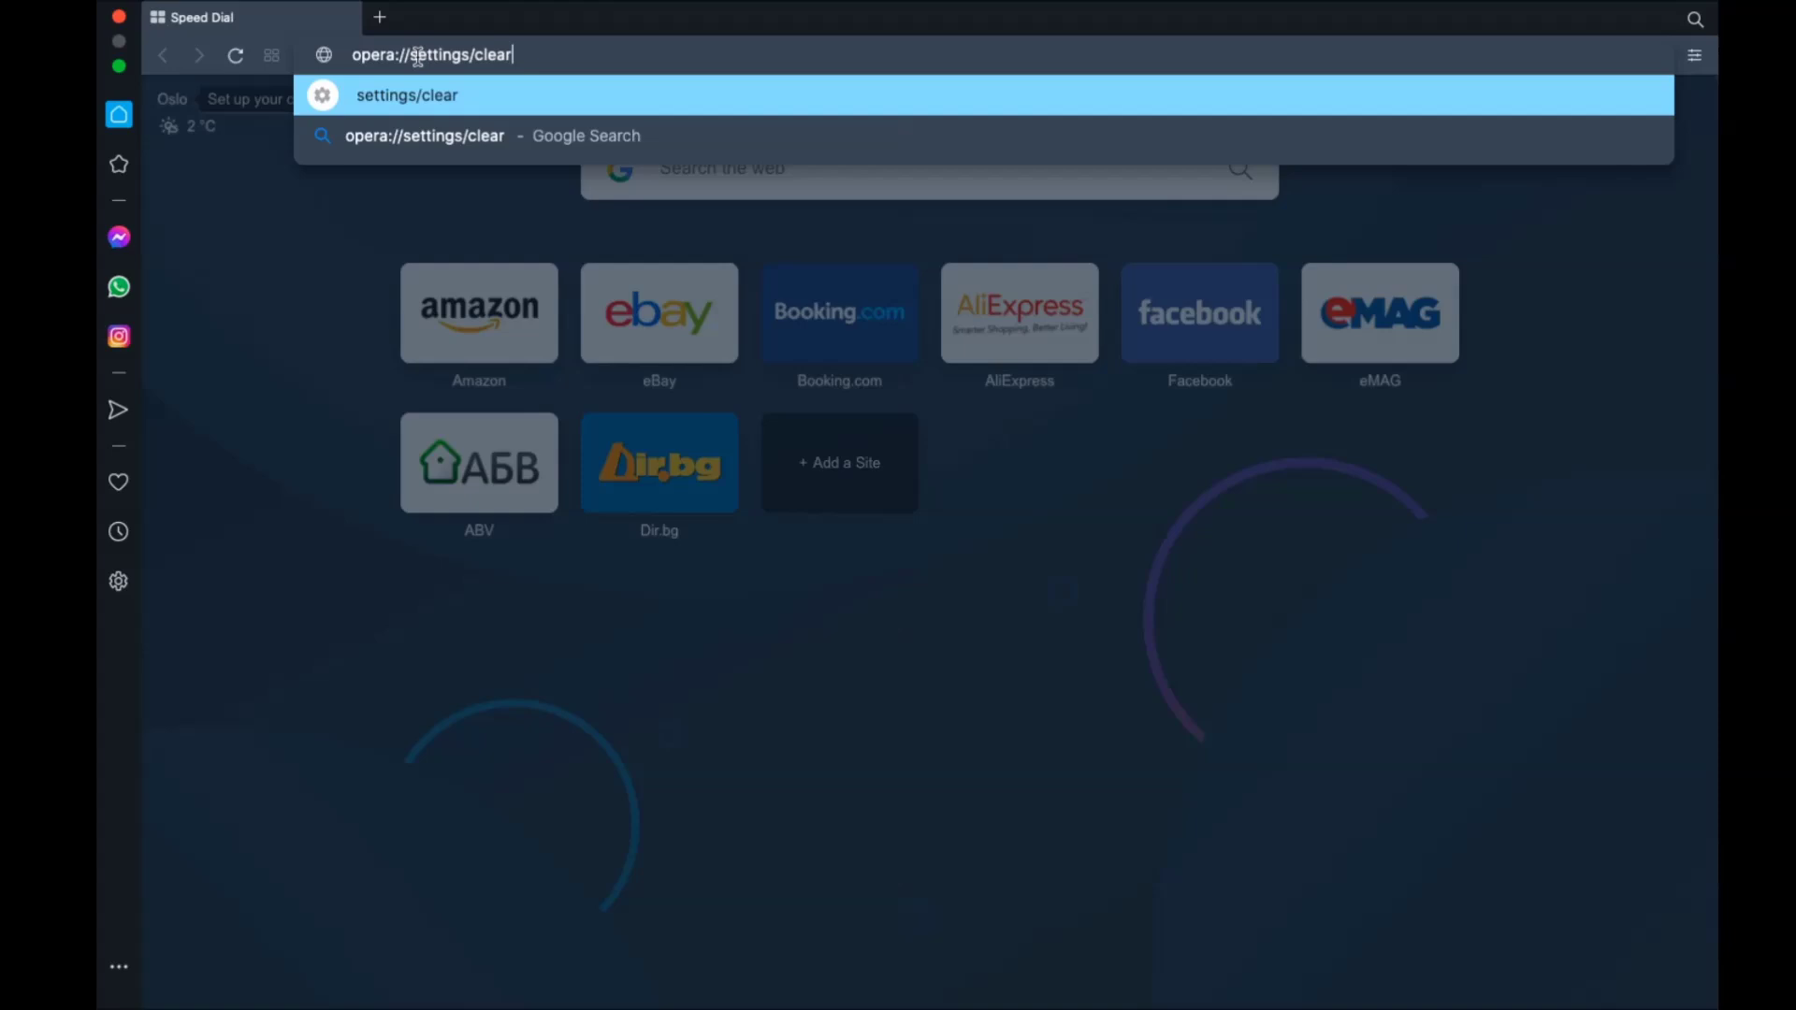
text(BrowserData)
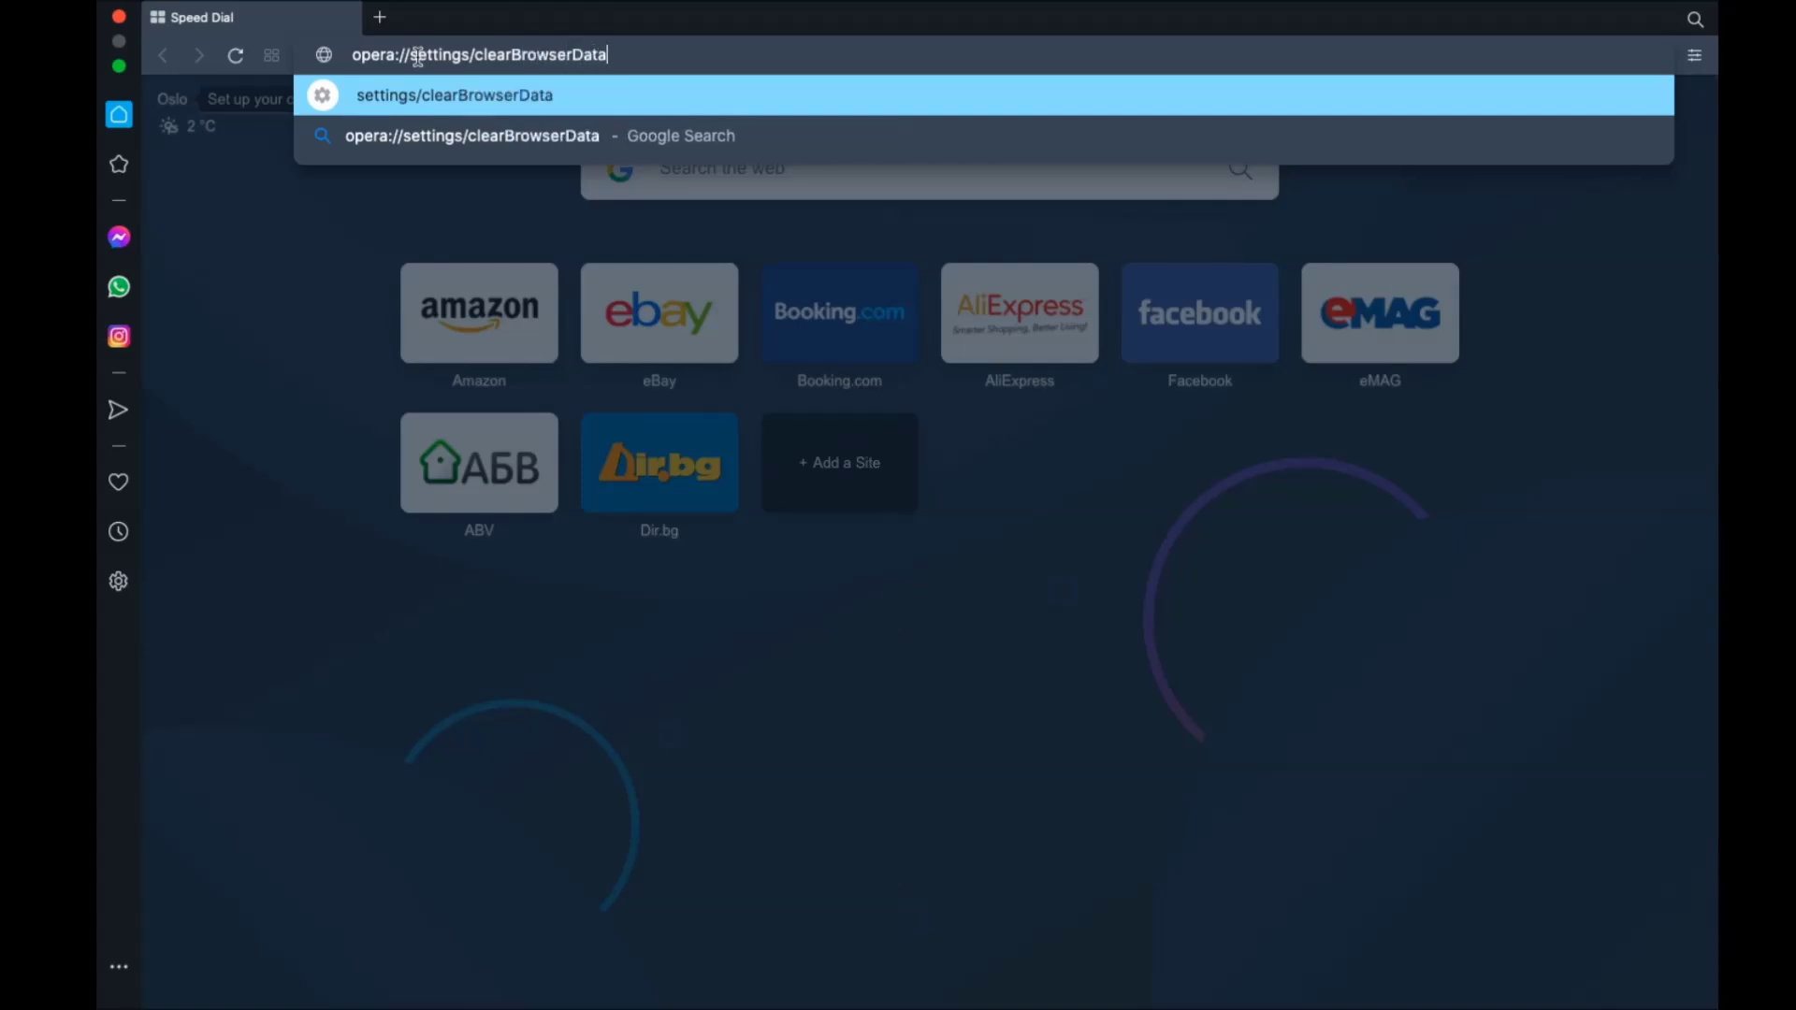
key(Return)
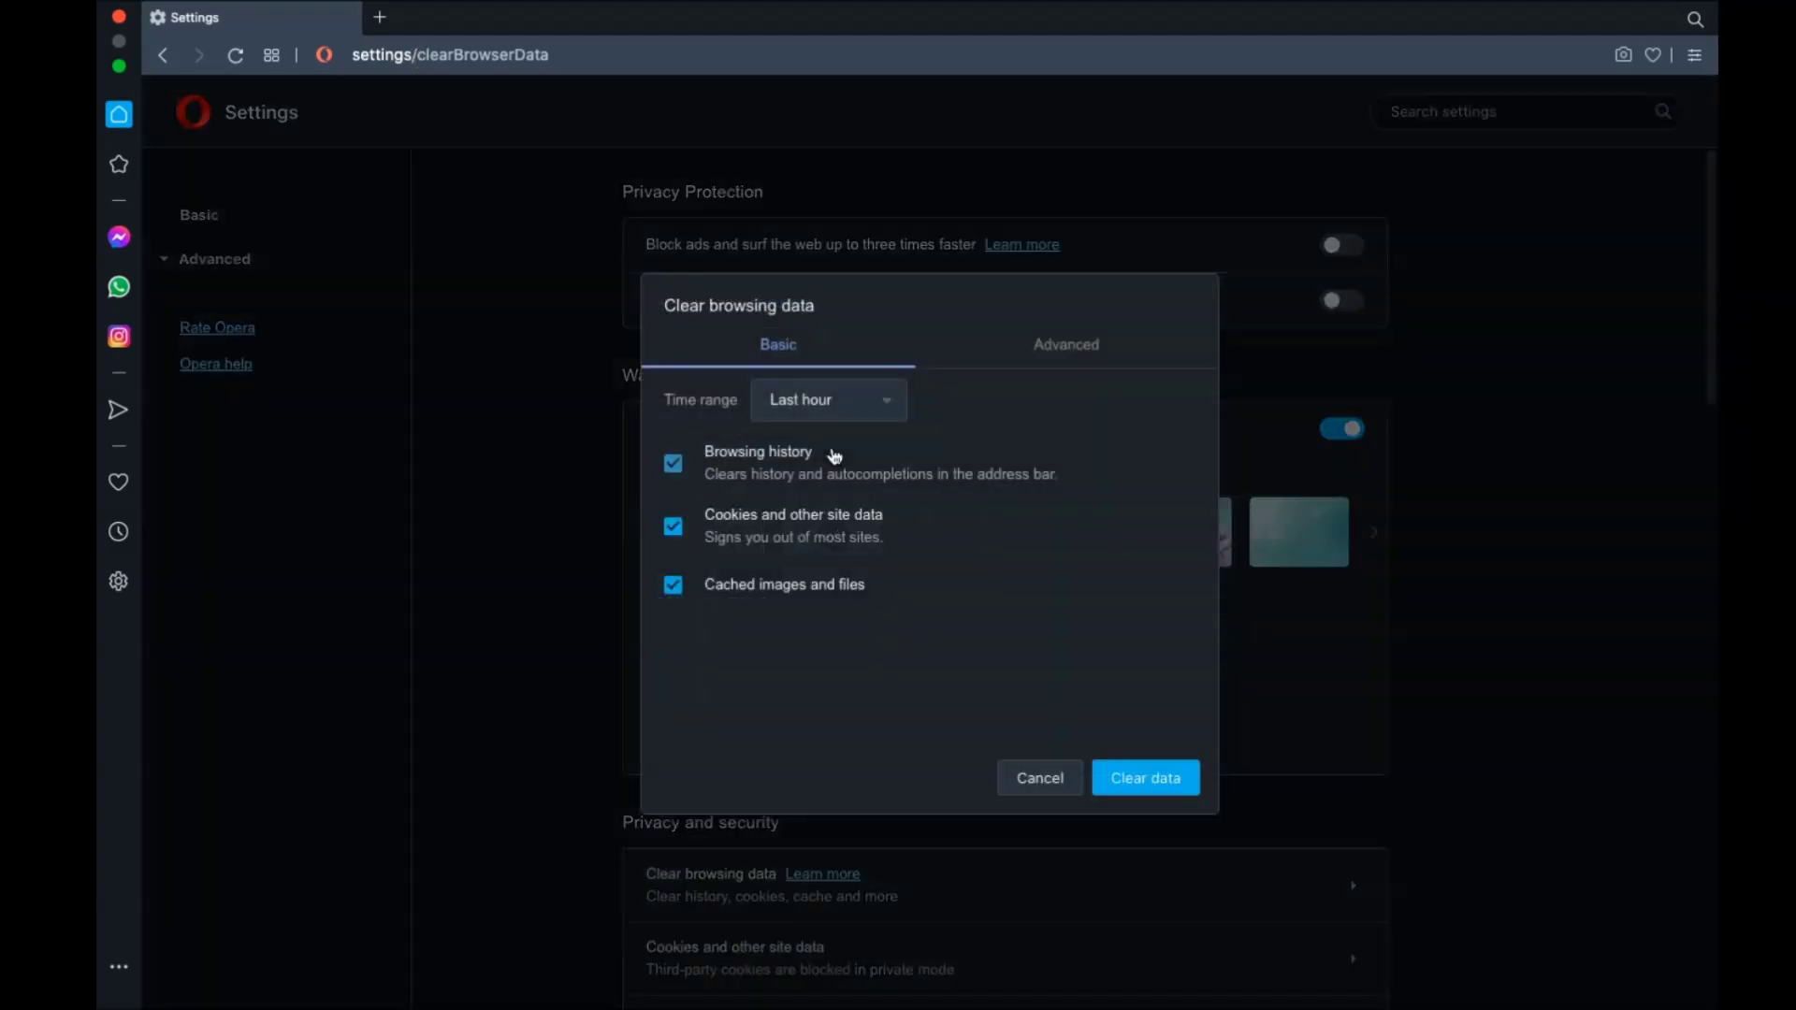
On Opera's Advanced tab, clear All time browsing data, then close Opera.
click(859, 408)
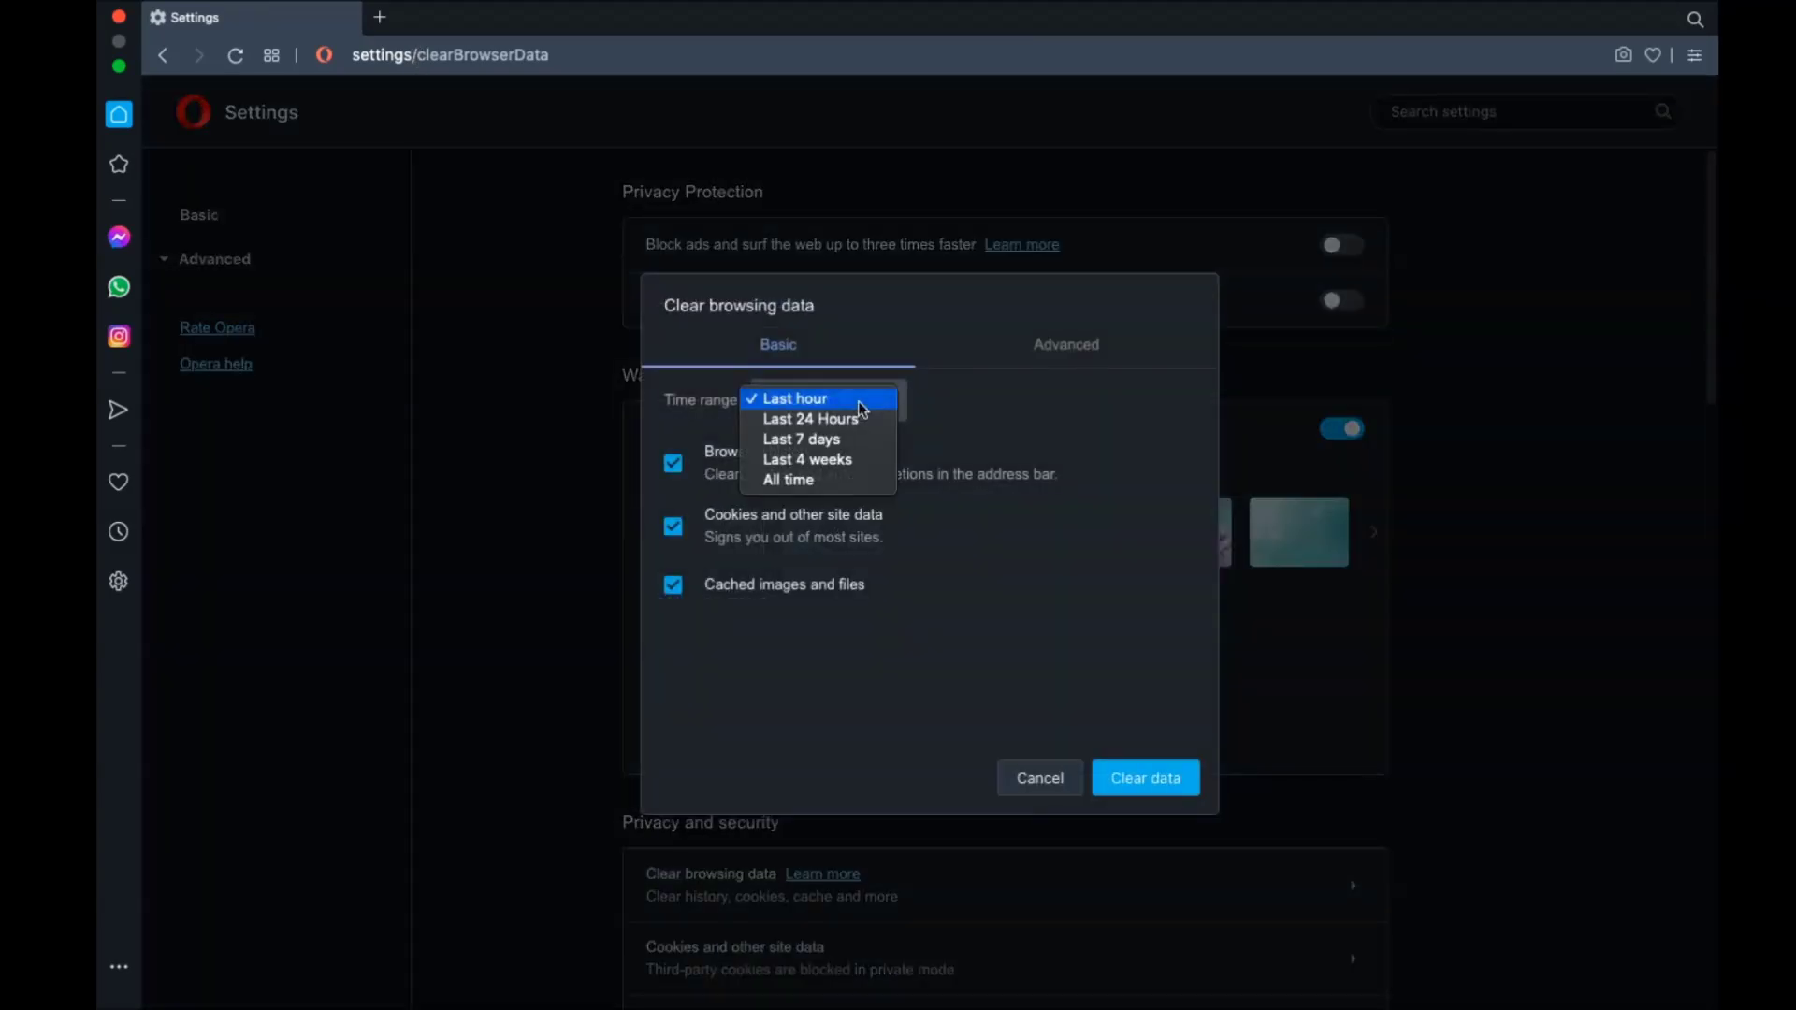
click(1014, 352)
click(1053, 351)
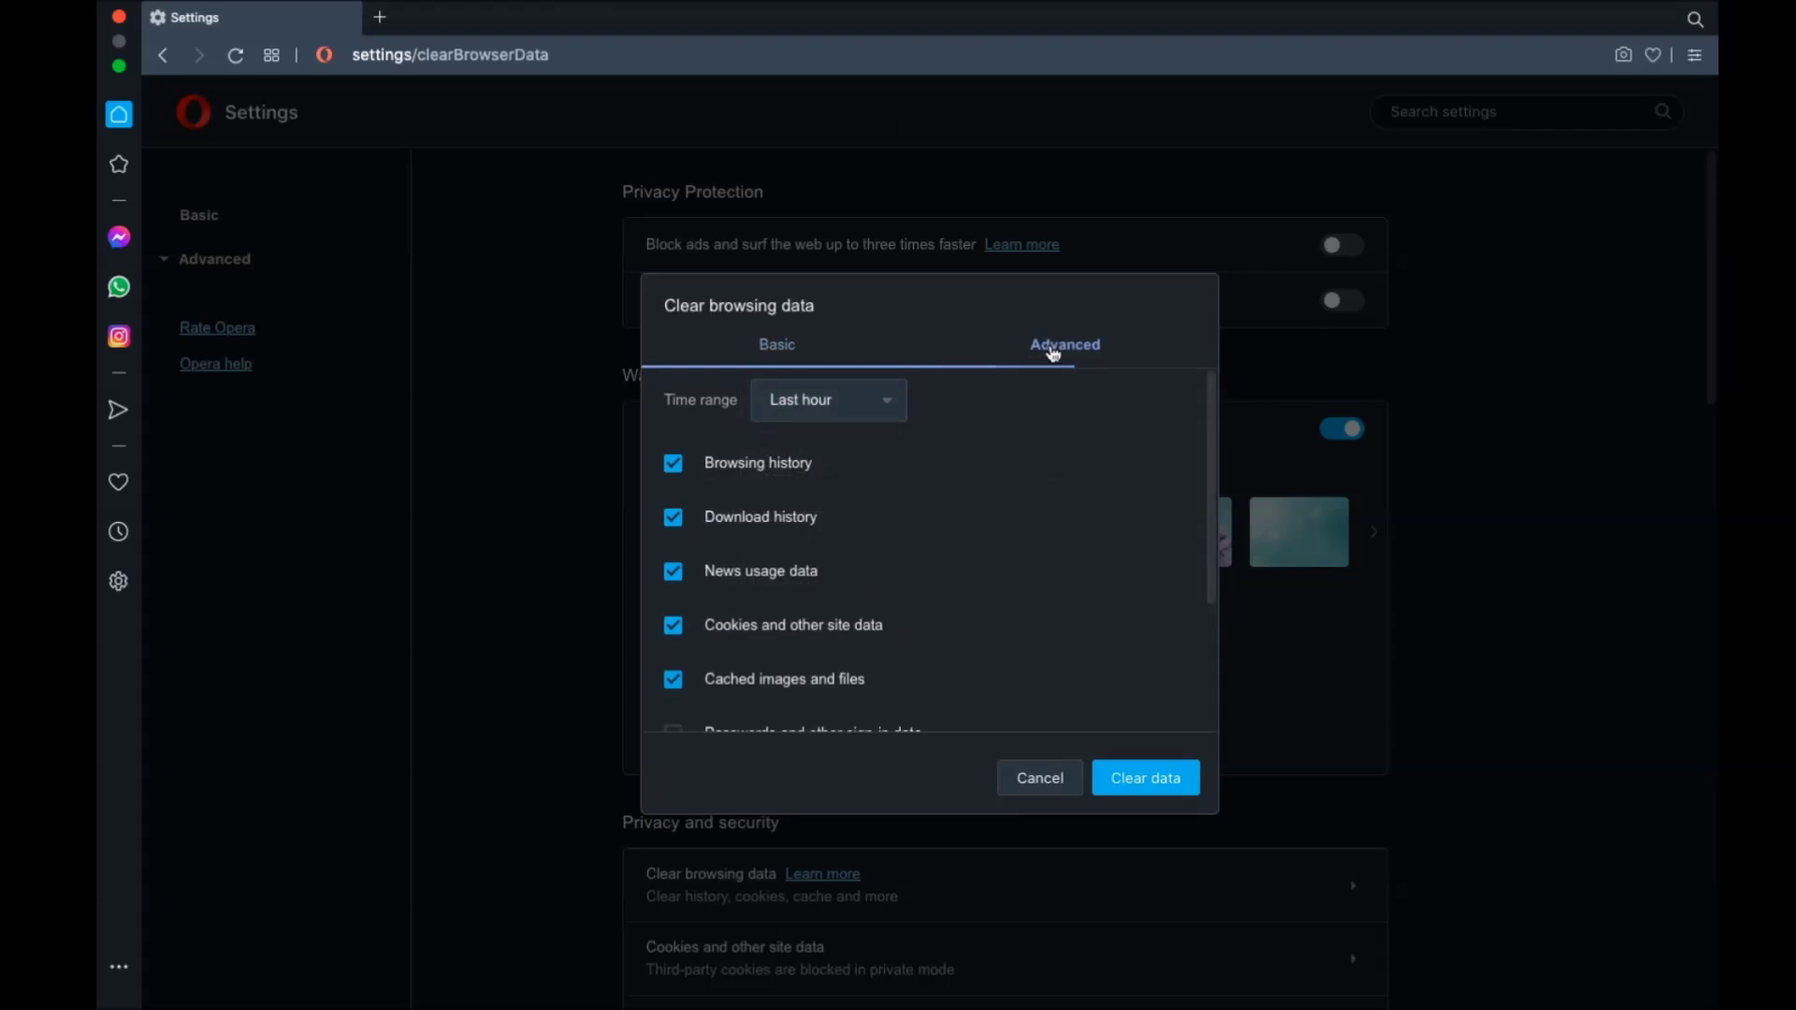
click(870, 404)
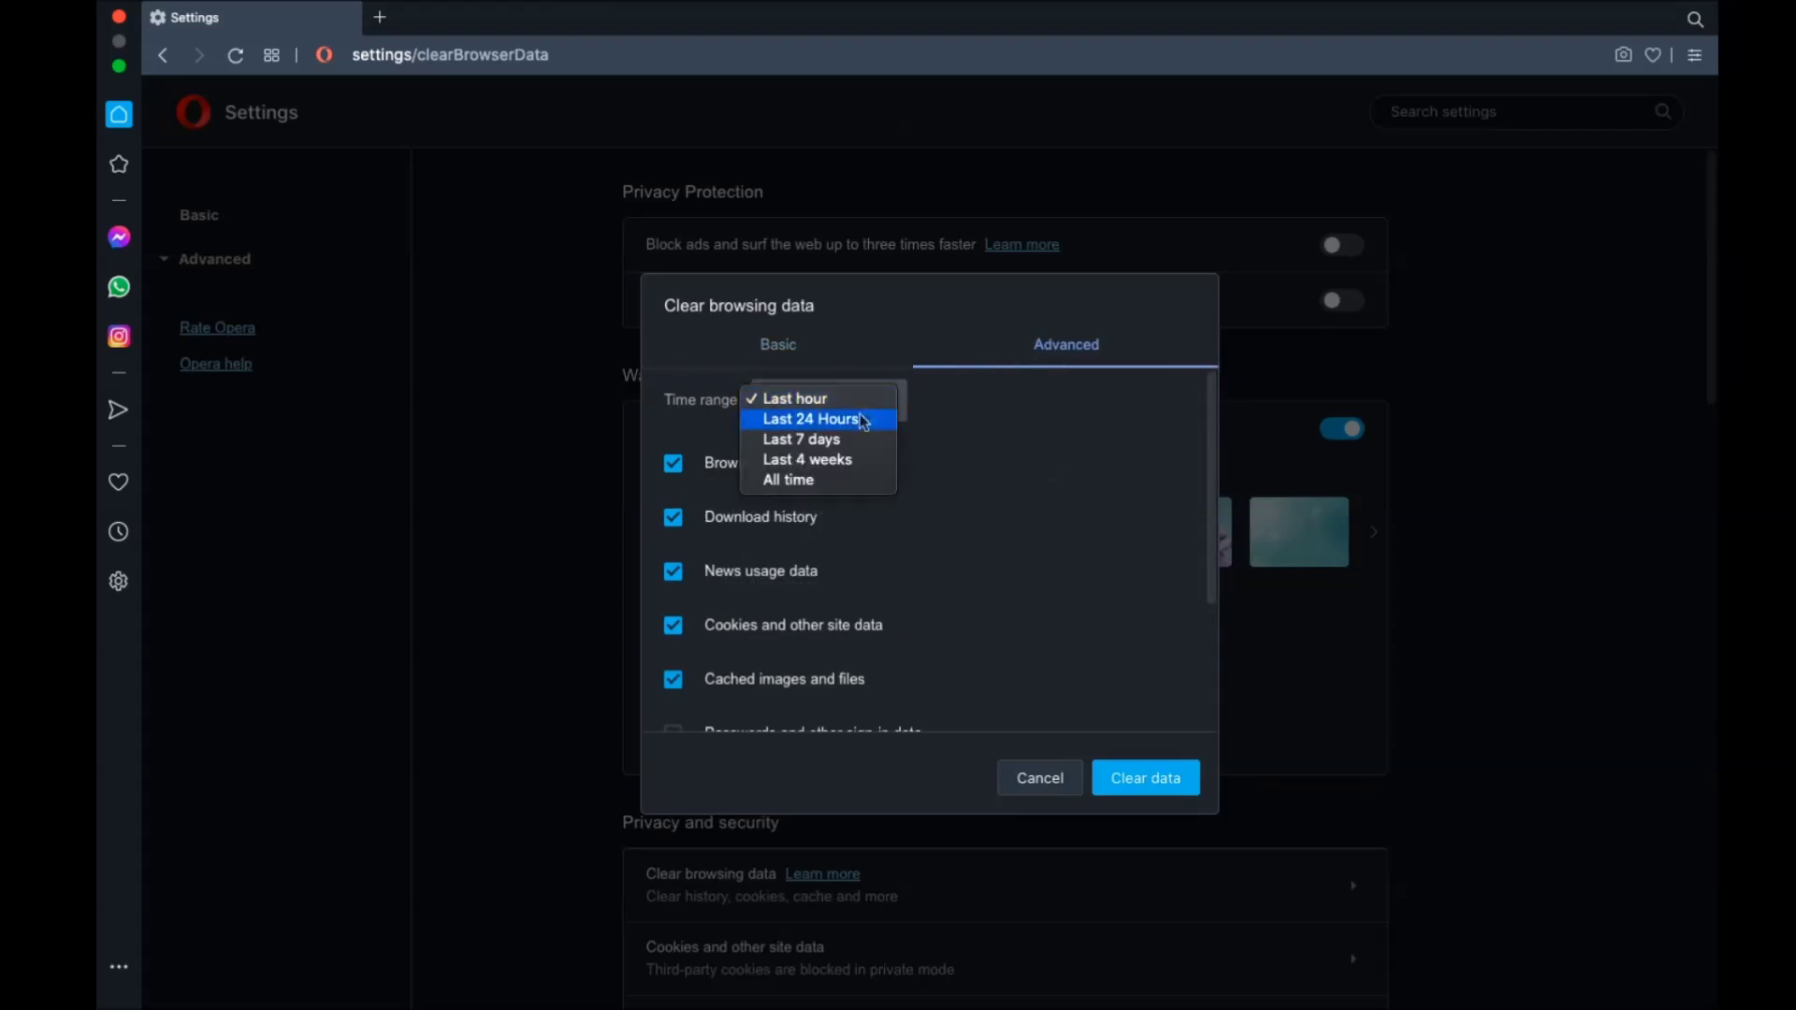
click(828, 479)
scroll(828, 478, down, 3)
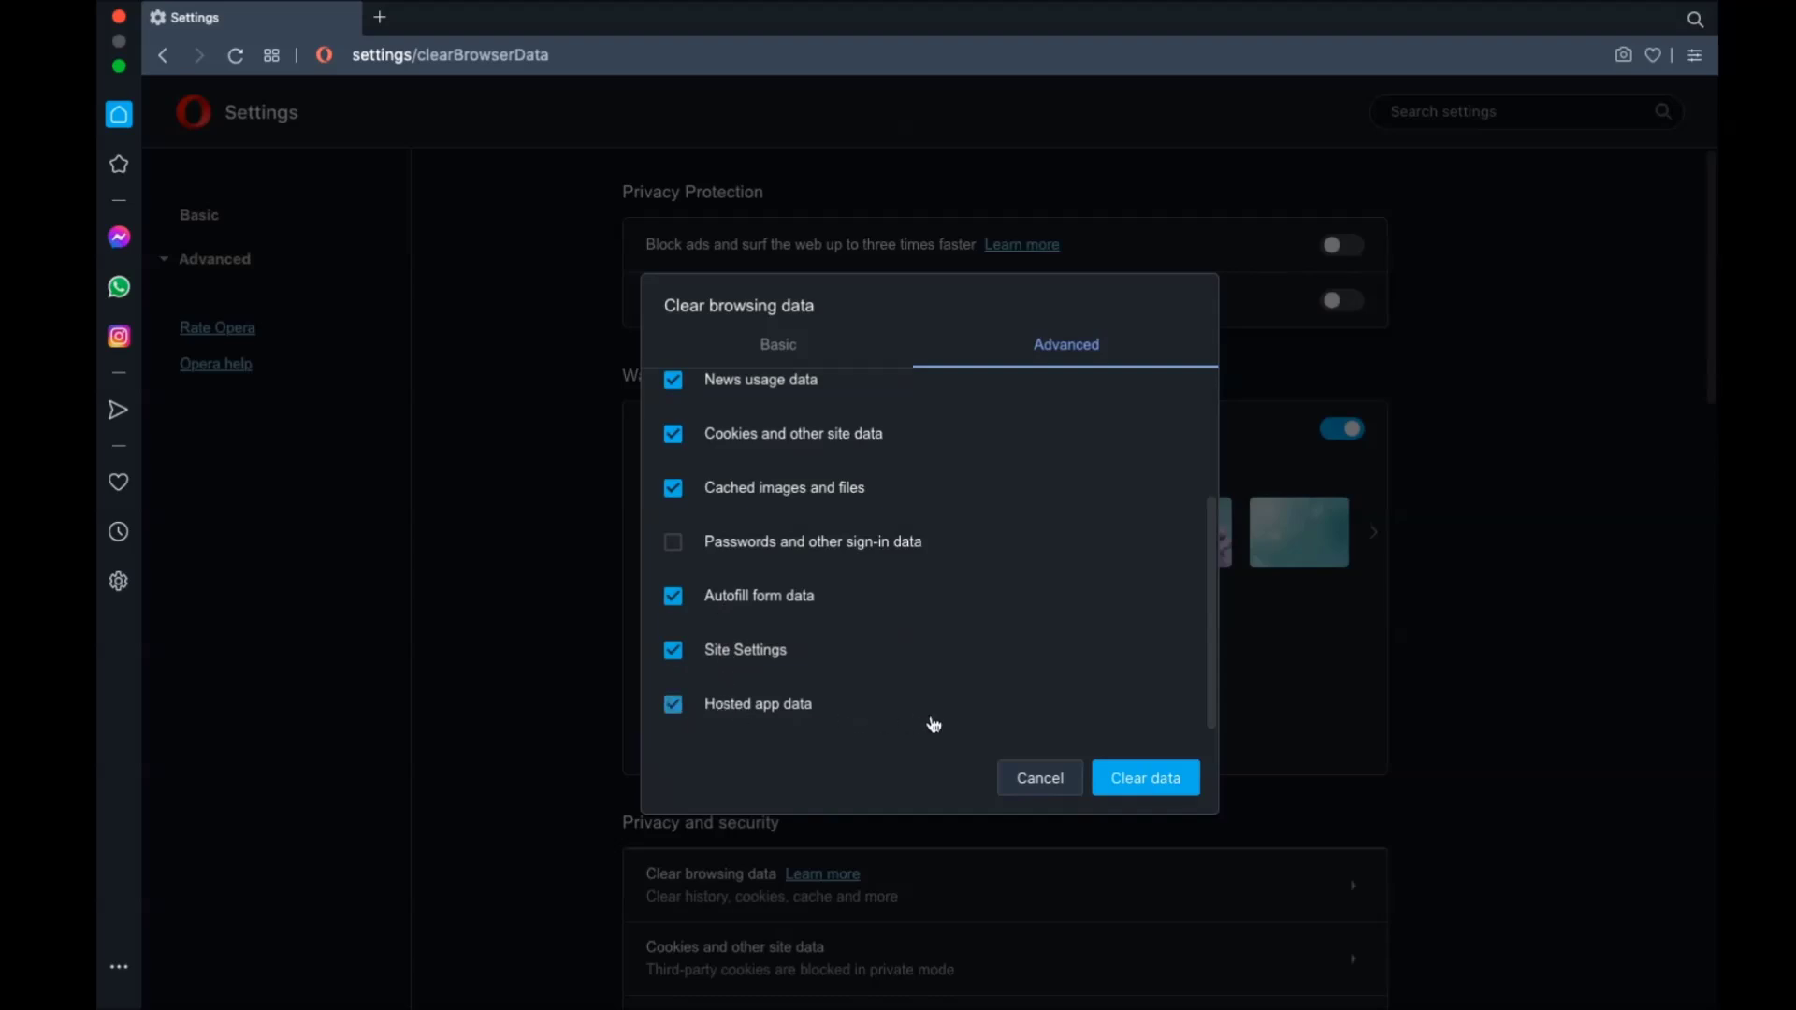
click(1142, 781)
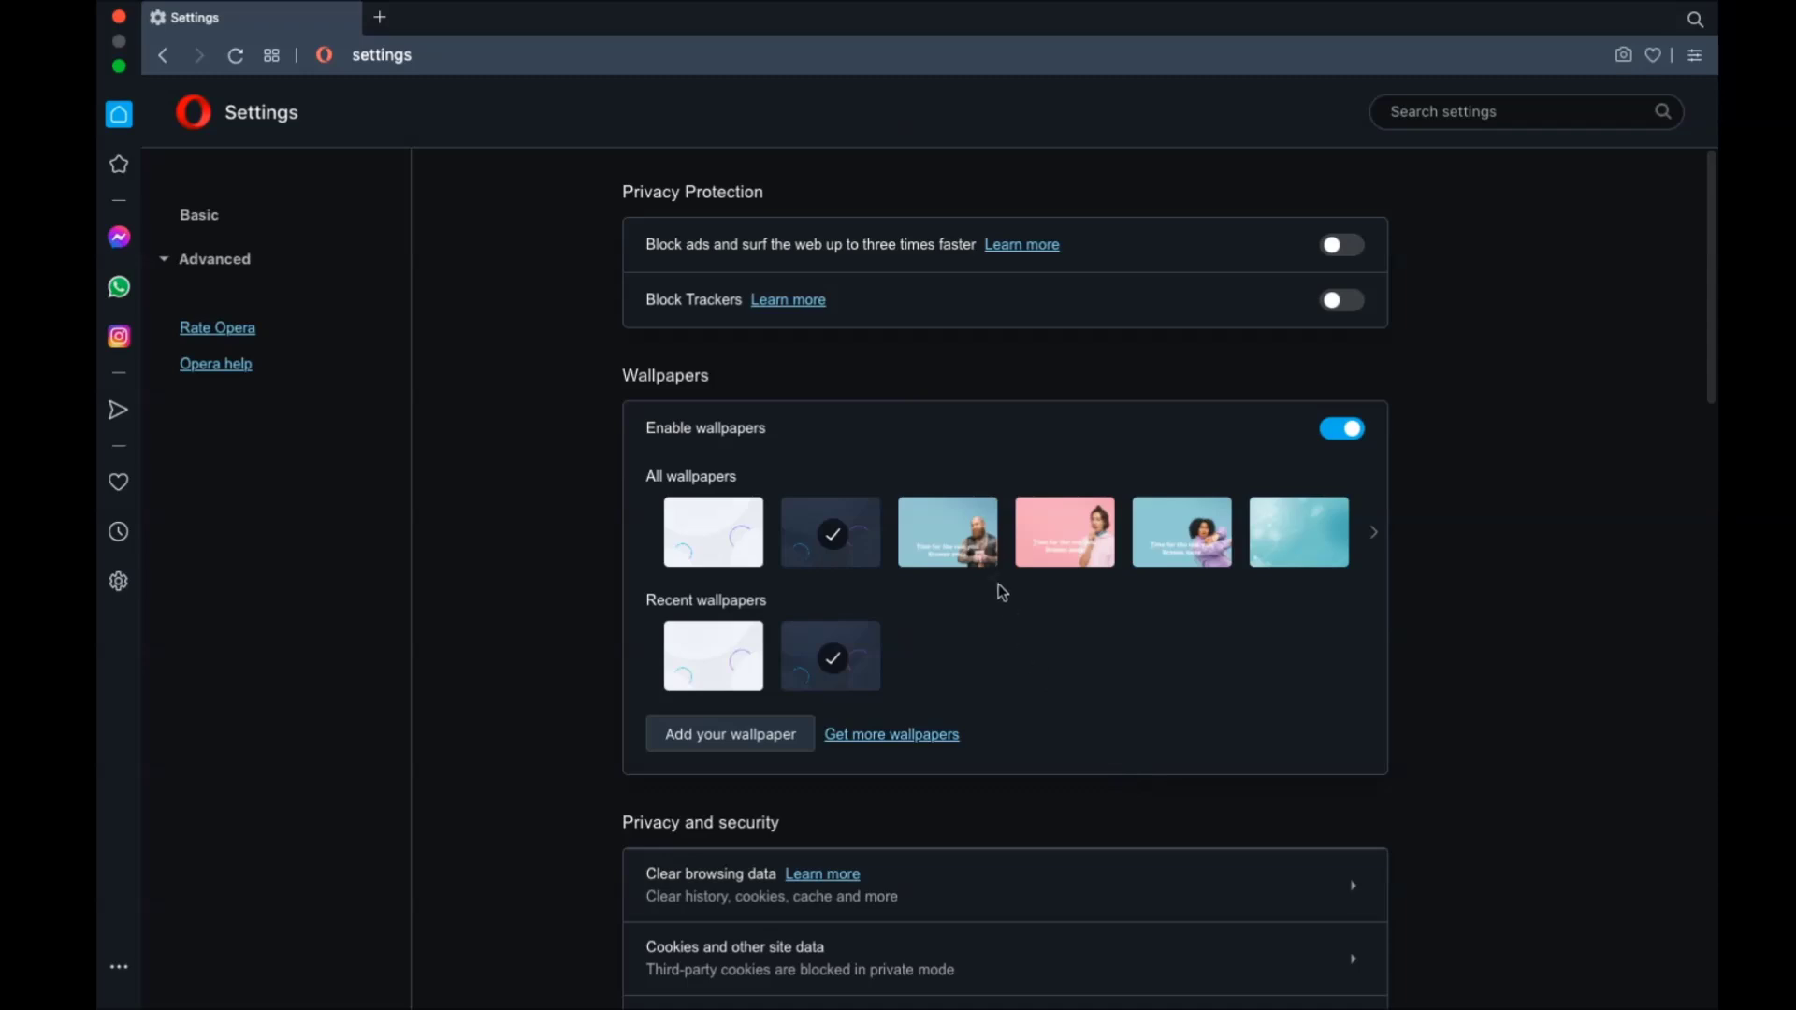
click(118, 15)
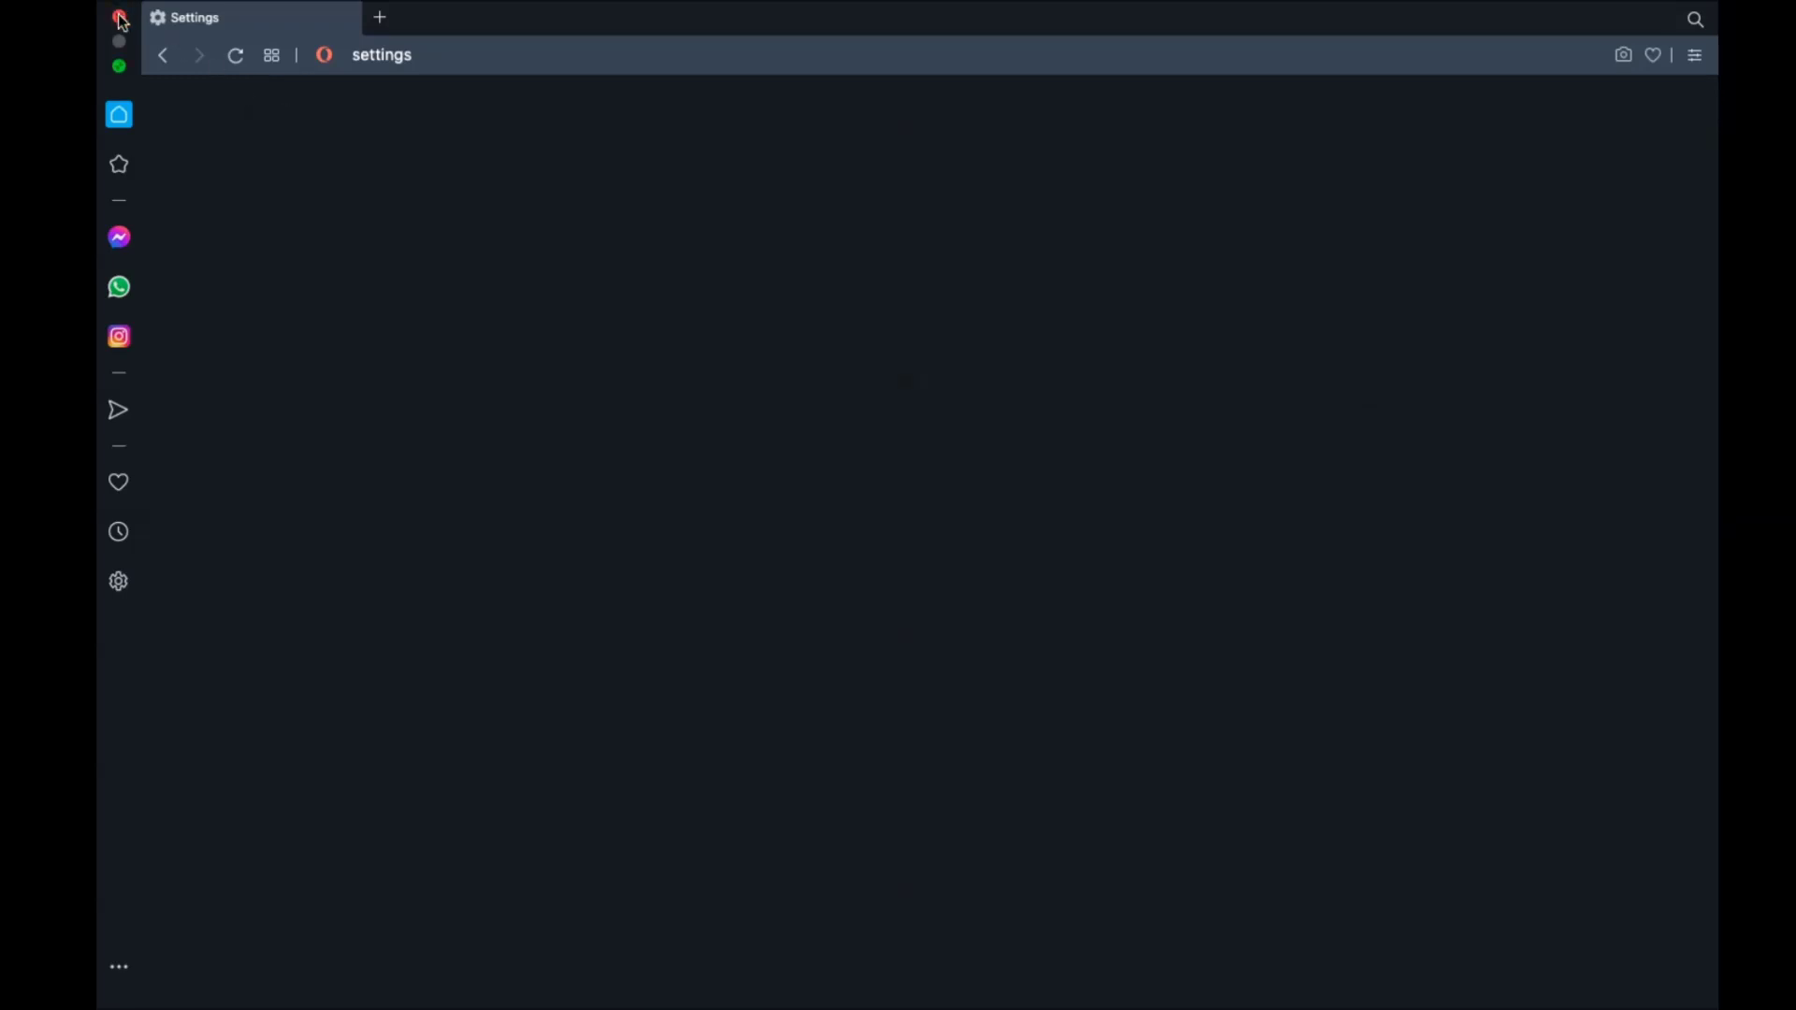